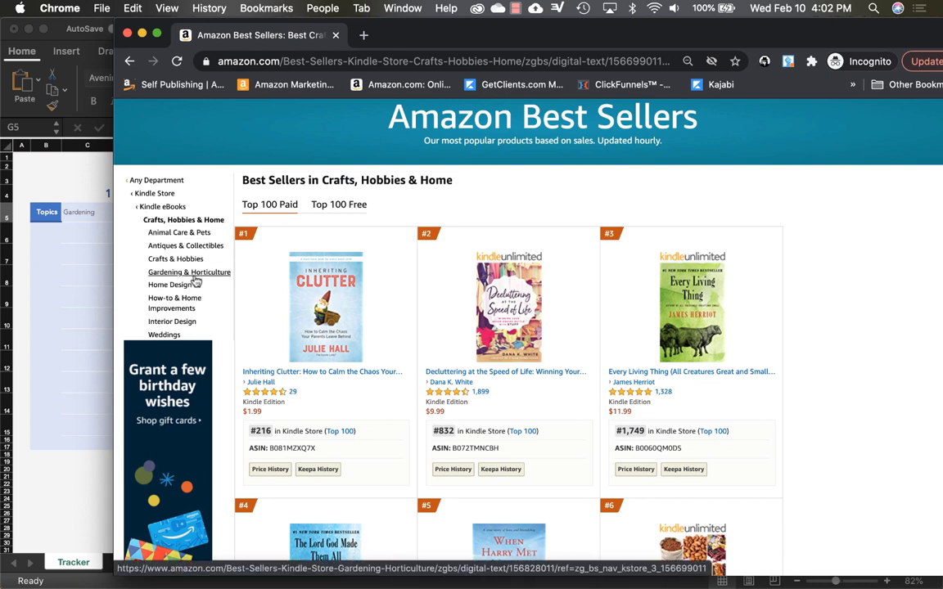
Review the Gardening & Horticulture Kindle best-seller ranks, then bring the Profit Analyzer workbook forward
{"action": "left_click", "coordinate": [189, 273]}
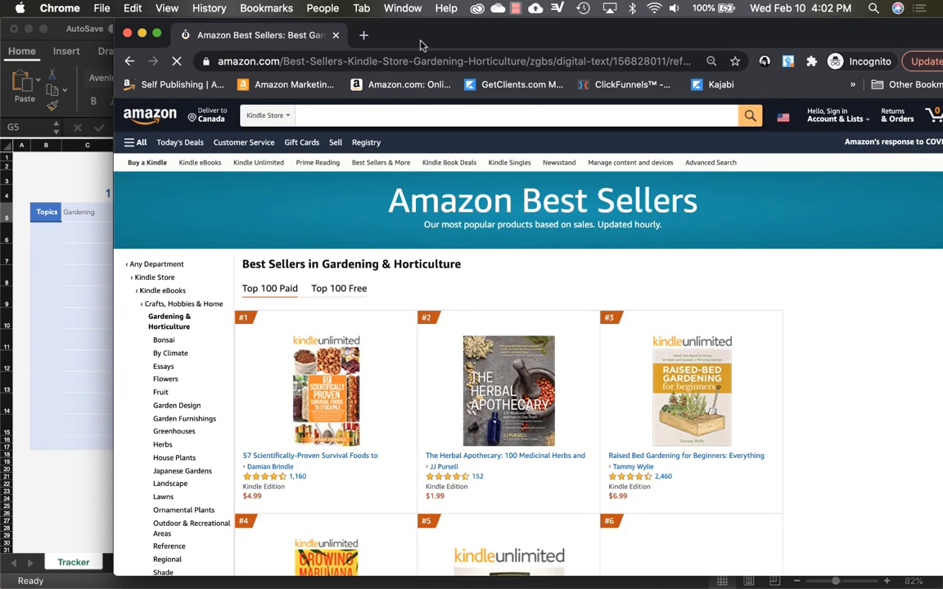
{"action": "left_click_drag", "start_coordinate": [420, 41], "coordinate": [390, 41]}
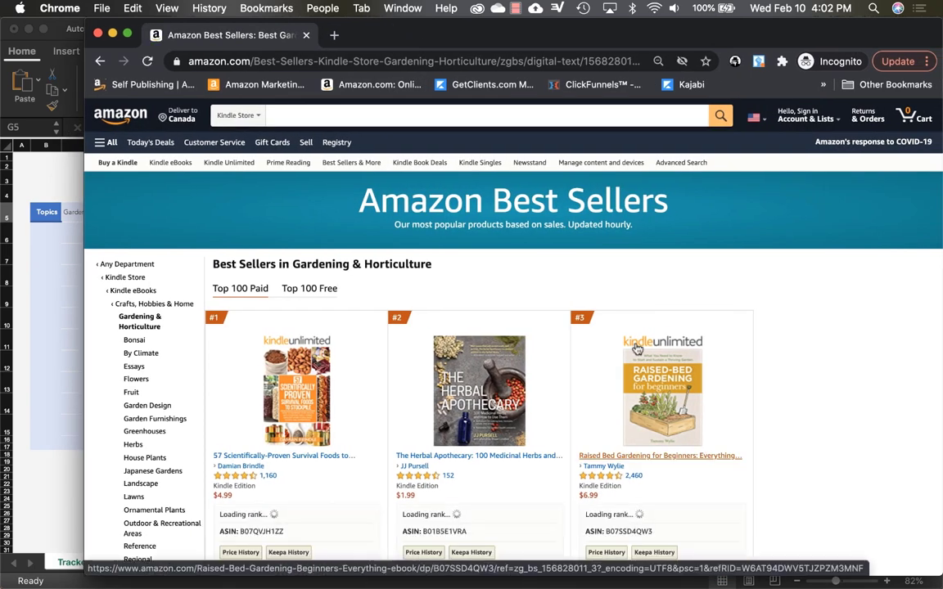
{"action": "scroll", "coordinate": [637, 349], "scroll_direction": "down", "scroll_amount": 3}
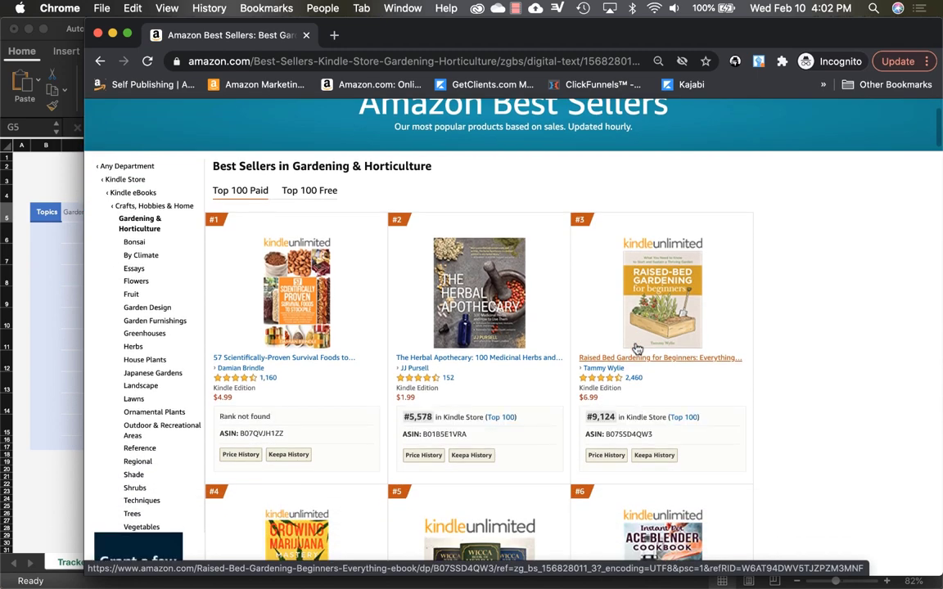
{"action": "mouse_move", "coordinate": [303, 357]}
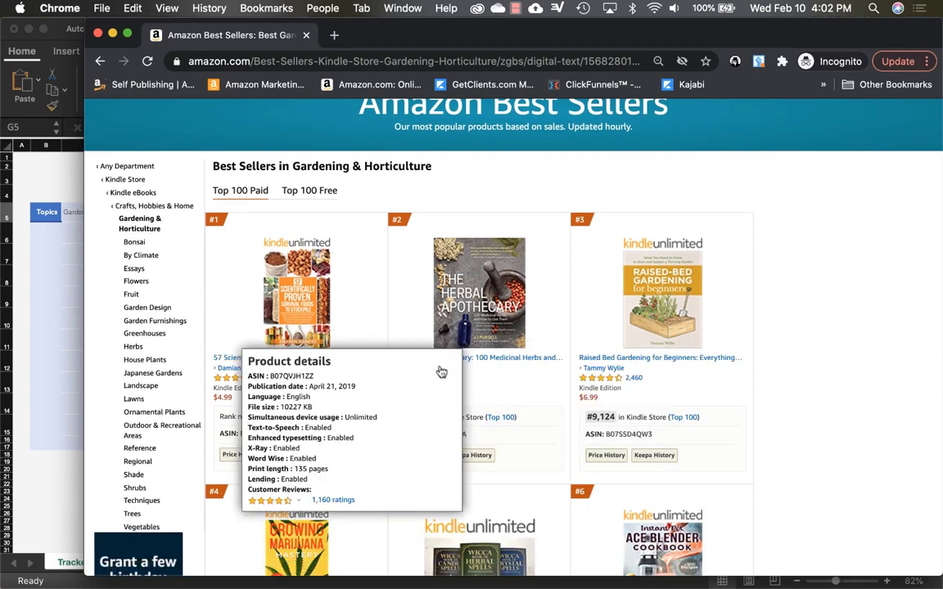
{"action": "left_click", "coordinate": [47, 284]}
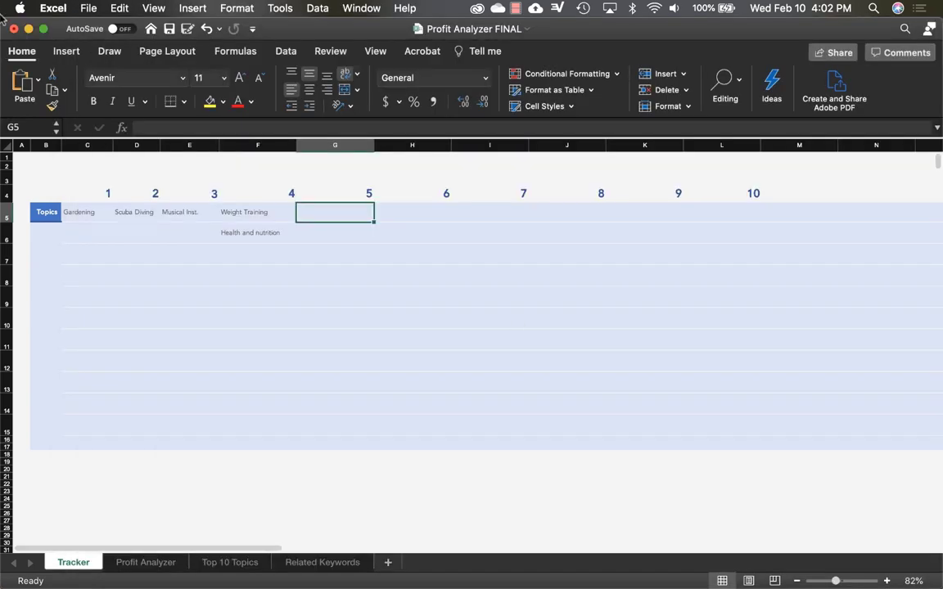
Take the Profit Analyzer workbook out of full screen and resize it into the upper left
{"action": "mouse_move", "coordinate": [5, 23]}
{"action": "left_click", "coordinate": [43, 29]}
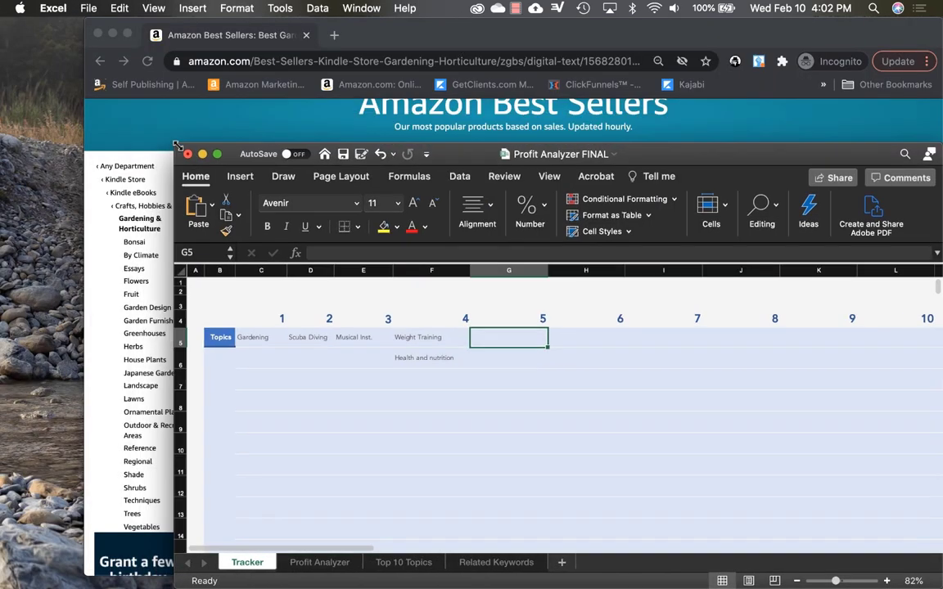
{"action": "left_click_drag", "start_coordinate": [461, 150], "coordinate": [734, 315]}
{"action": "left_click_drag", "start_coordinate": [868, 329], "coordinate": [406, 83]}
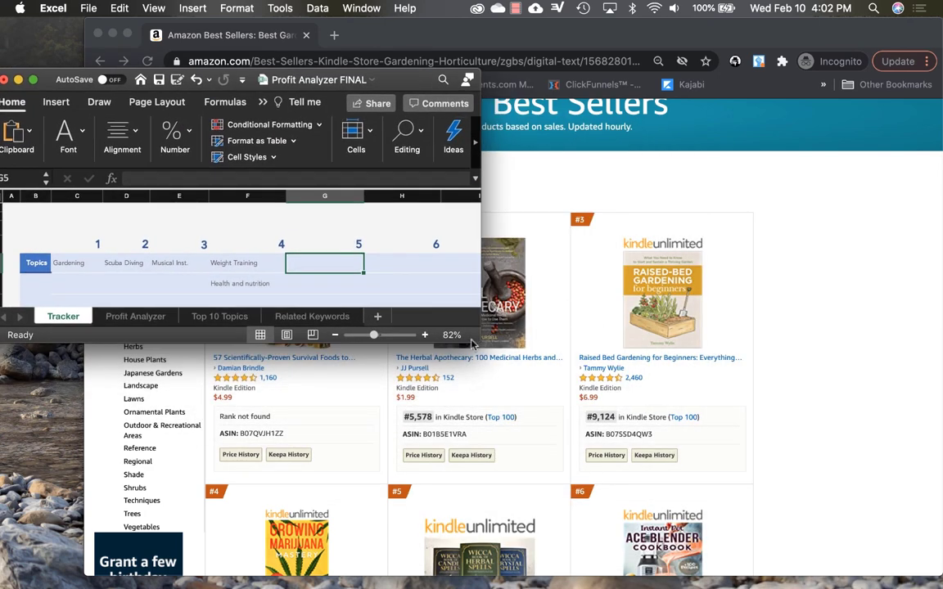
{"action": "left_click_drag", "start_coordinate": [474, 341], "coordinate": [493, 382]}
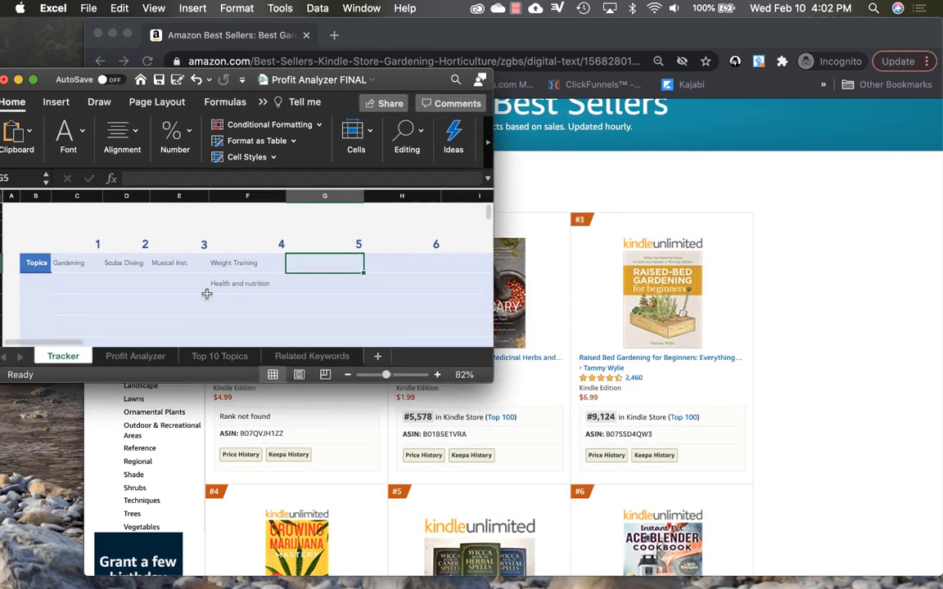
Select cell C6 under Gardening, then bring the Amazon best sellers back in front
{"action": "left_click", "coordinate": [73, 283]}
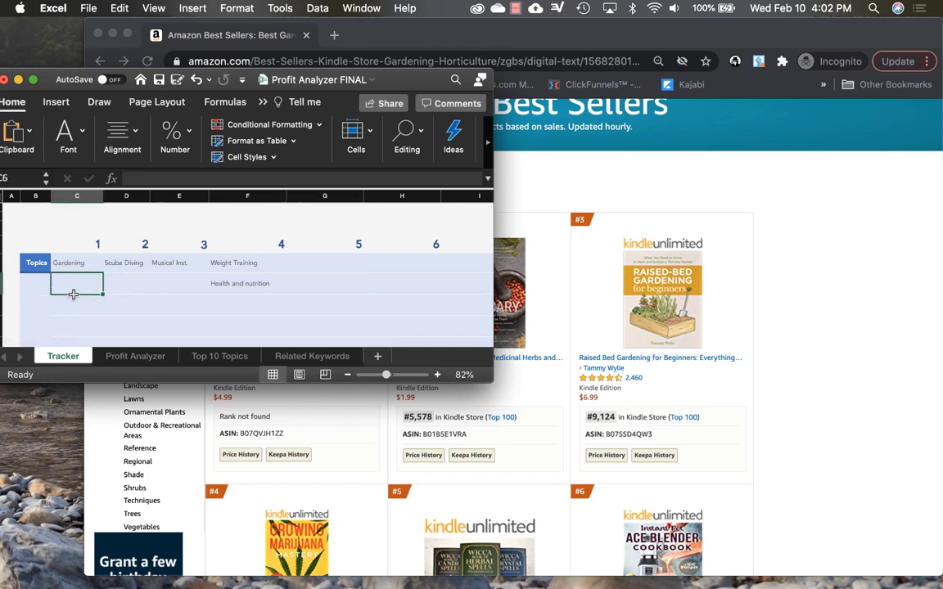
{"action": "left_click_drag", "start_coordinate": [417, 80], "coordinate": [441, 52]}
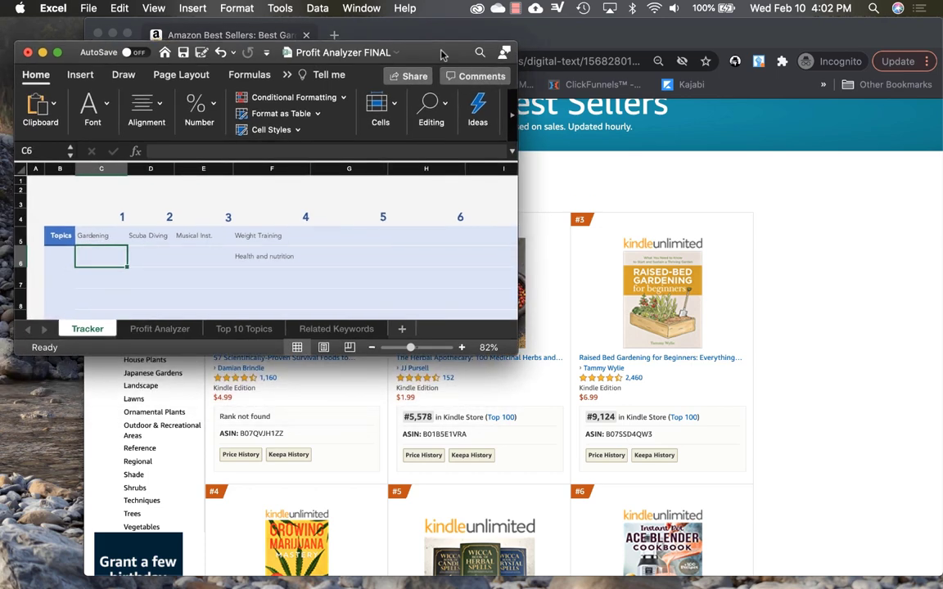
{"action": "scroll", "coordinate": [686, 370], "scroll_direction": "up", "scroll_amount": 3}
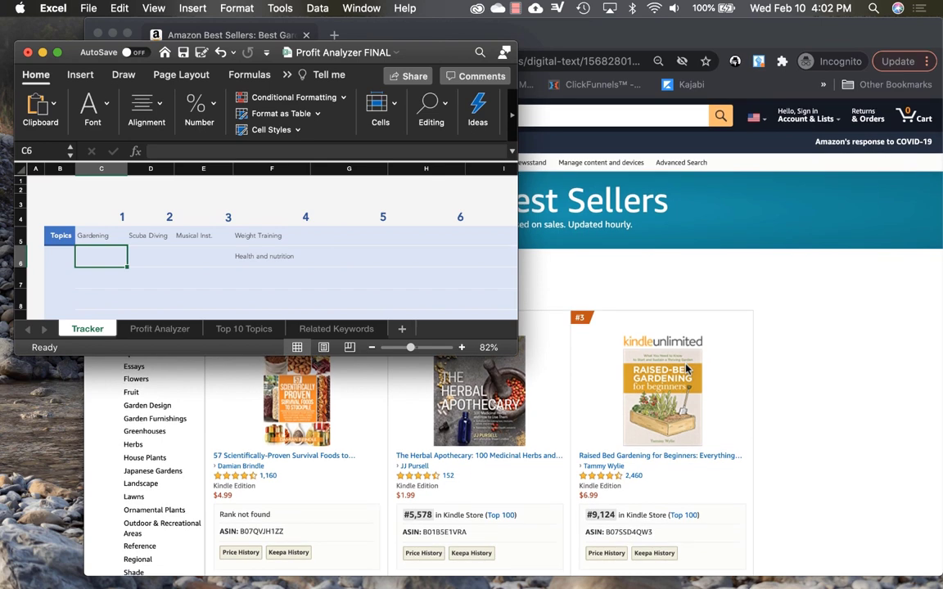
{"action": "left_click", "coordinate": [536, 471]}
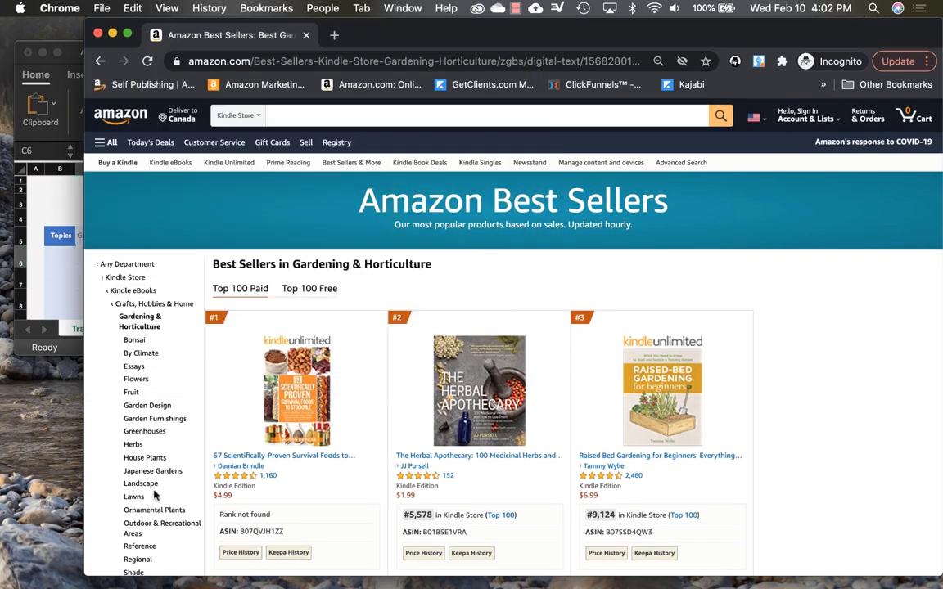
Browse the Crafts, Hobbies & Home Kindle best-seller titles
{"action": "scroll", "coordinate": [156, 495], "scroll_direction": "down", "scroll_amount": 3}
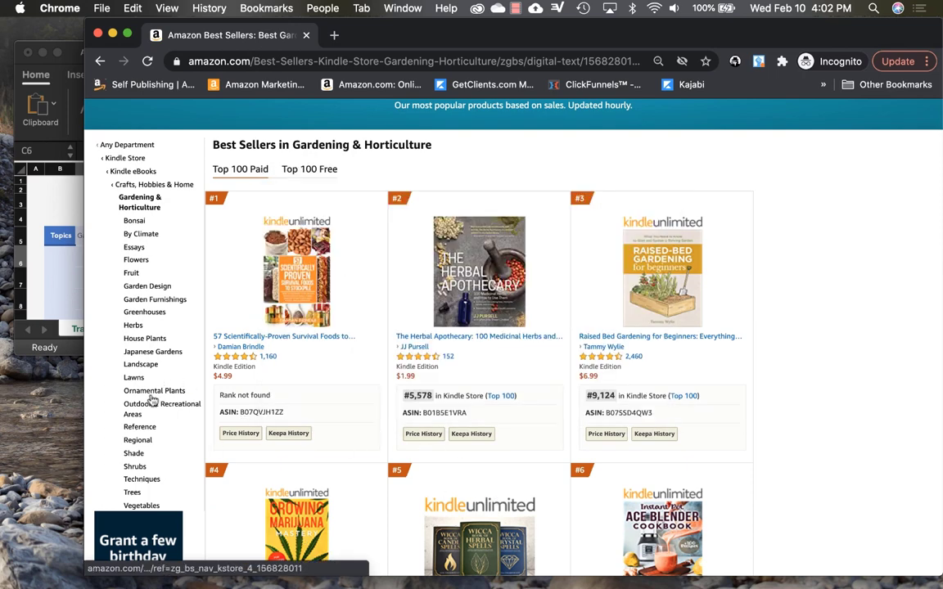
{"action": "scroll", "coordinate": [131, 417], "scroll_direction": "up", "scroll_amount": 1}
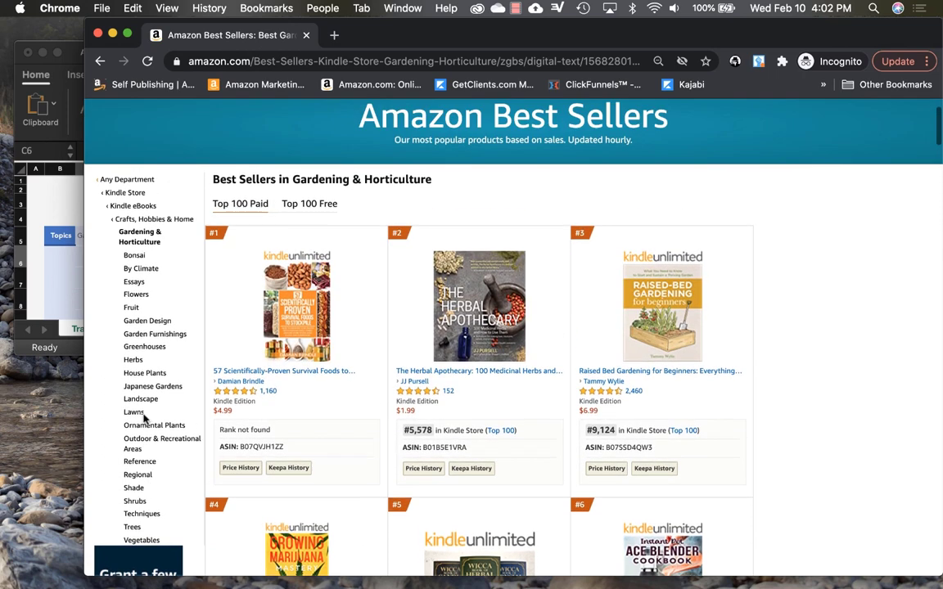
{"action": "left_click", "coordinate": [141, 221]}
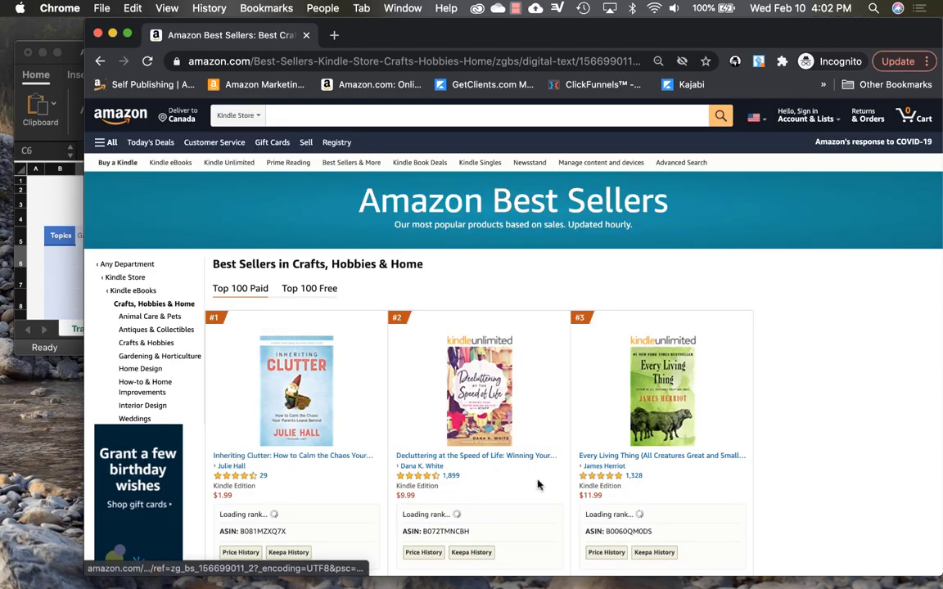
{"action": "scroll", "coordinate": [538, 483], "scroll_direction": "down", "scroll_amount": 8}
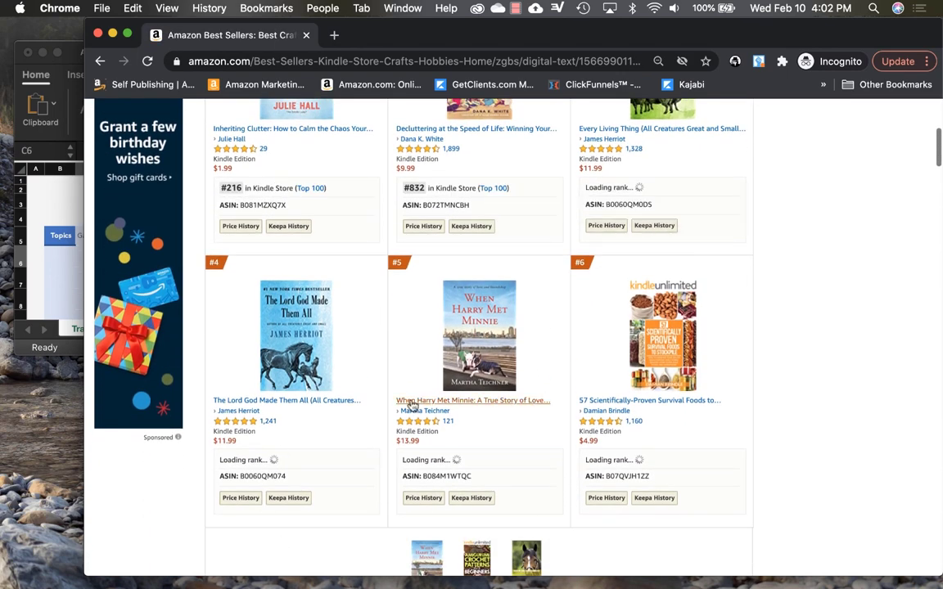
{"action": "scroll", "coordinate": [326, 439], "scroll_direction": "down", "scroll_amount": 4}
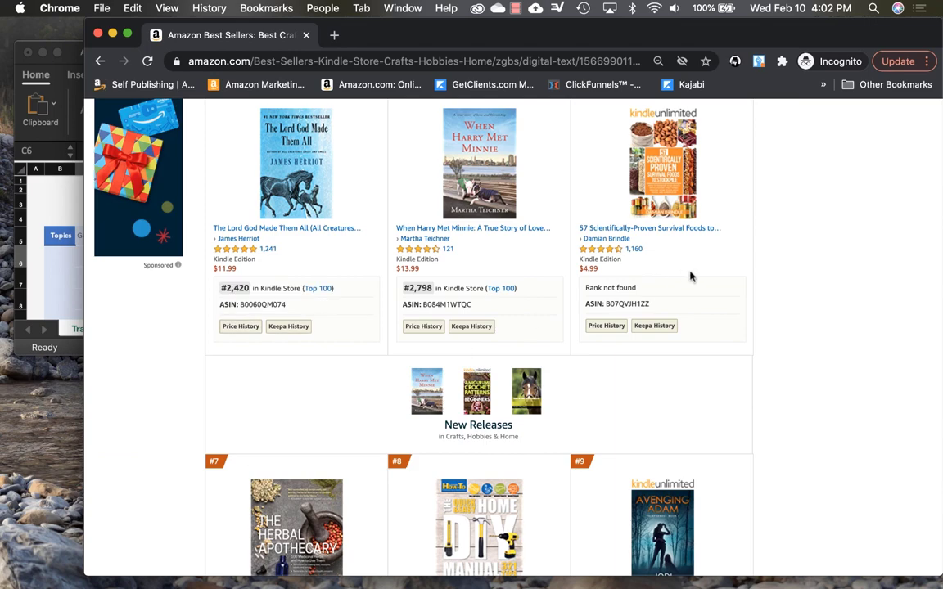
{"action": "scroll", "coordinate": [370, 386], "scroll_direction": "down", "scroll_amount": 7}
{"action": "mouse_move", "coordinate": [446, 420]}
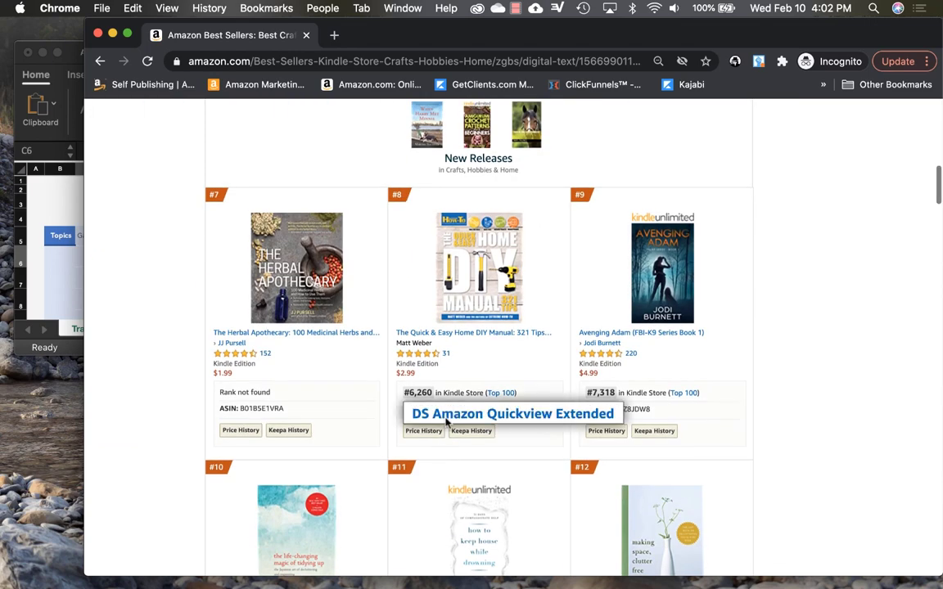
{"action": "scroll", "coordinate": [442, 422], "scroll_direction": "down", "scroll_amount": 11}
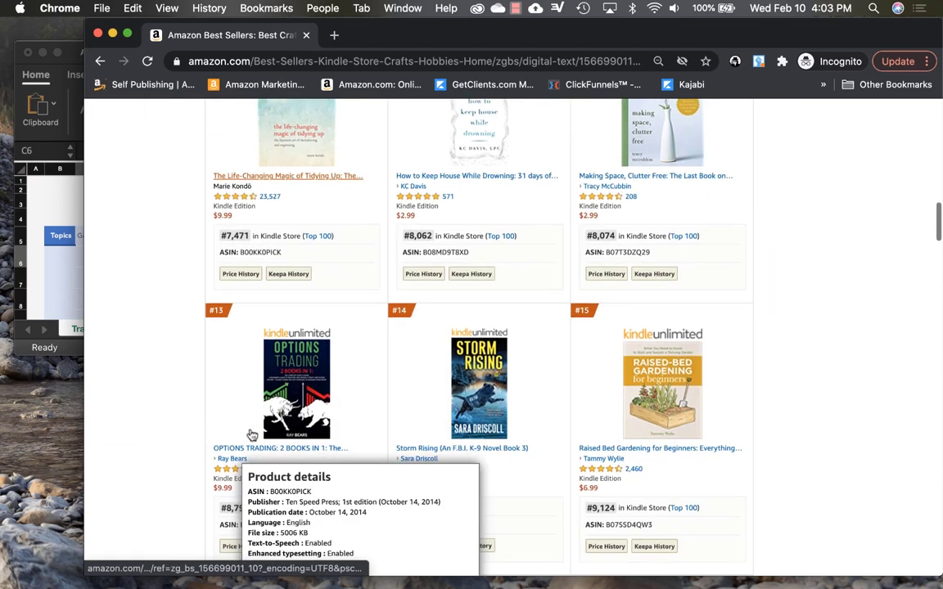
Open the TCK Publishing book sales calculator in a new tab
{"action": "mouse_move", "coordinate": [667, 372]}
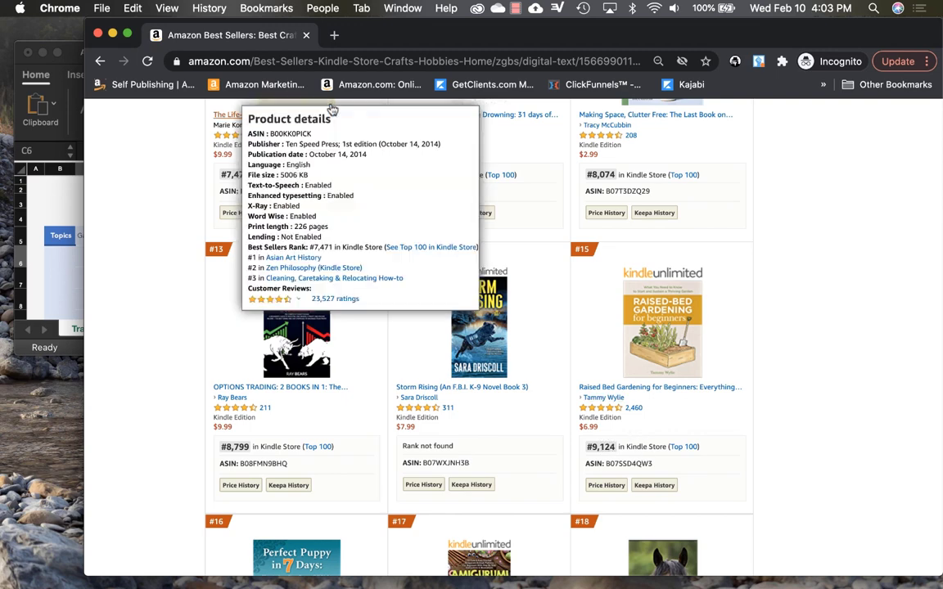
{"action": "left_click", "coordinate": [297, 92]}
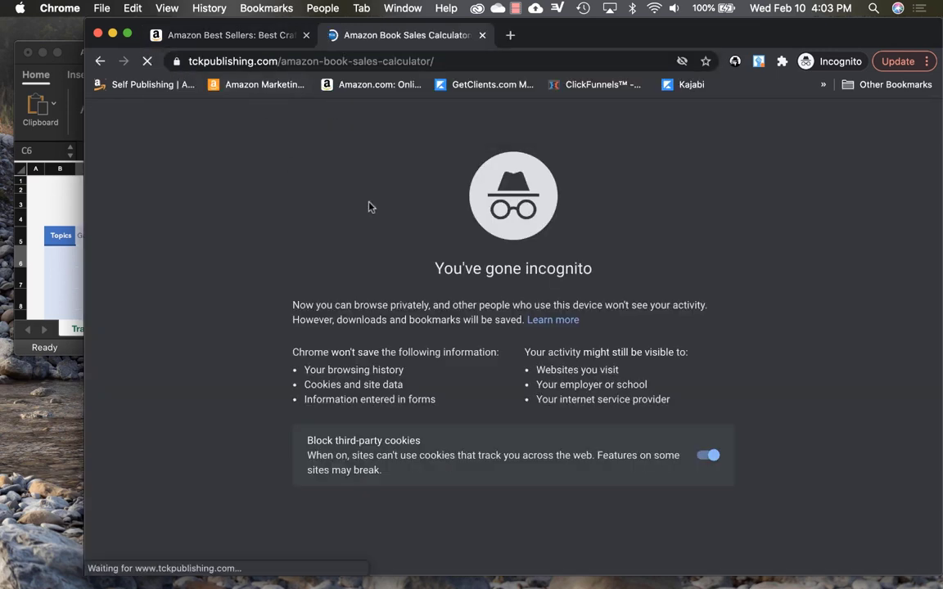
Estimate sales for BSR 9100 (427 per month, 28 per day), then return to Amazon
{"action": "scroll", "coordinate": [369, 207], "scroll_direction": "down", "scroll_amount": 5}
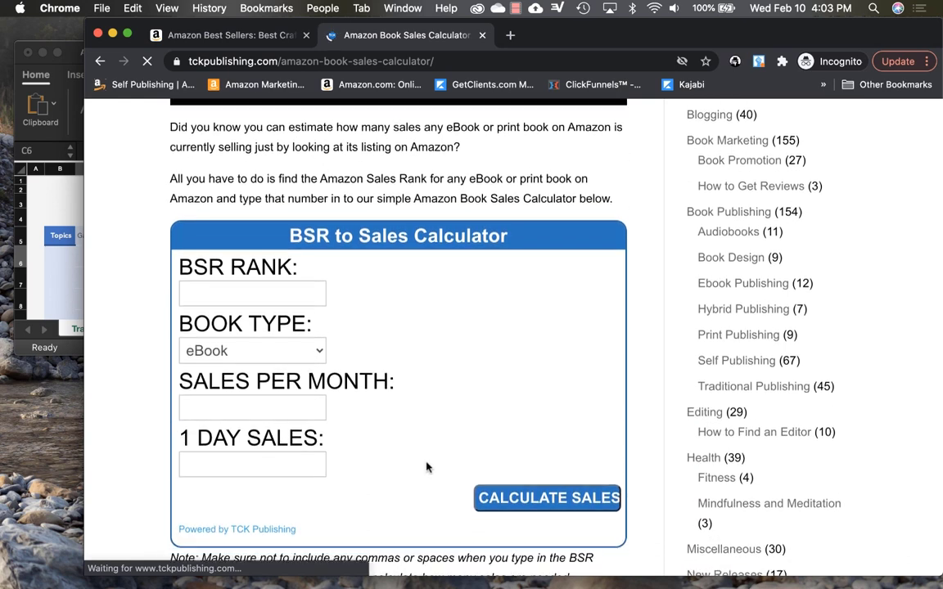
{"action": "left_click", "coordinate": [206, 335]}
{"action": "type", "text": "9100"}
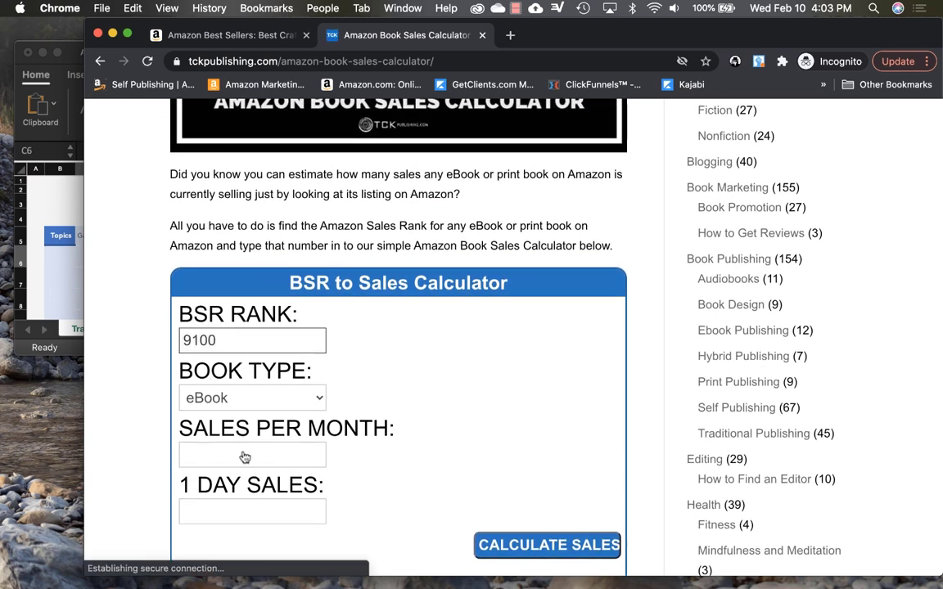
{"action": "left_click", "coordinate": [552, 553]}
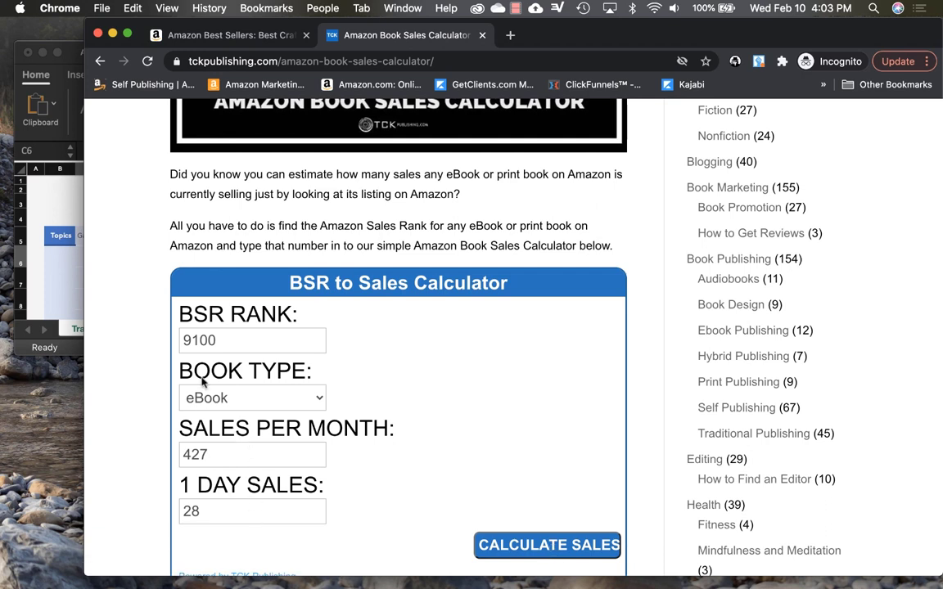
{"action": "left_click", "coordinate": [180, 41]}
{"action": "scroll", "coordinate": [126, 270], "scroll_direction": "up", "scroll_amount": 10}
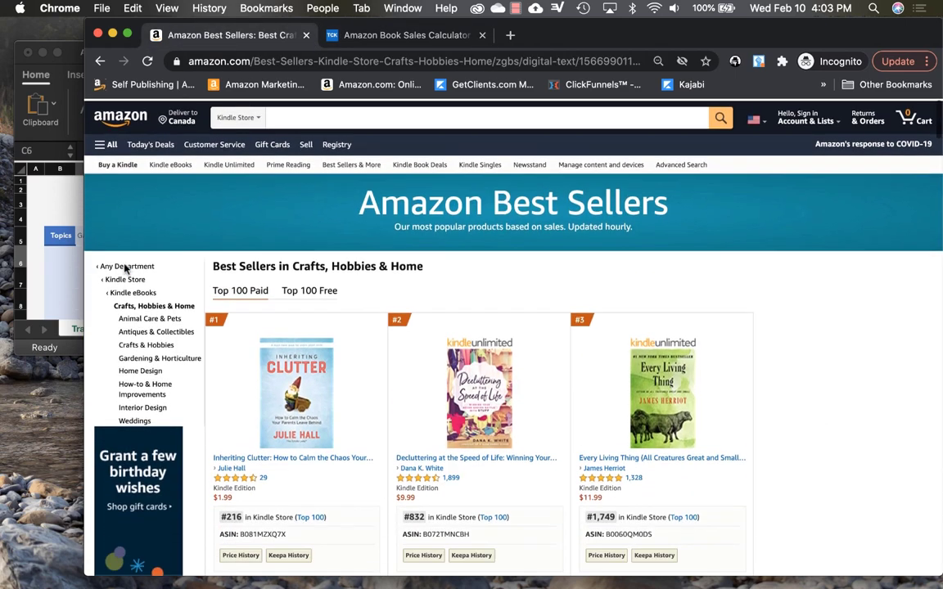
Reopen the Gardening & Horticulture Kindle best sellers, check top ranks #3,028 and #9,124, and reveal the spreadsheet
{"action": "scroll", "coordinate": [126, 269], "scroll_direction": "down", "scroll_amount": 2}
{"action": "left_click", "coordinate": [143, 264]}
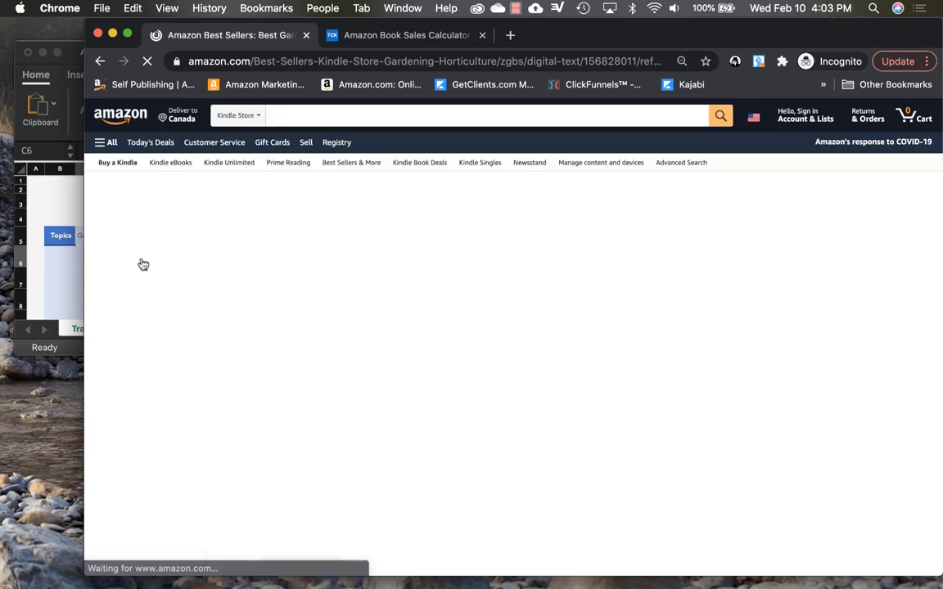
{"action": "scroll", "coordinate": [373, 377], "scroll_direction": "down", "scroll_amount": 3}
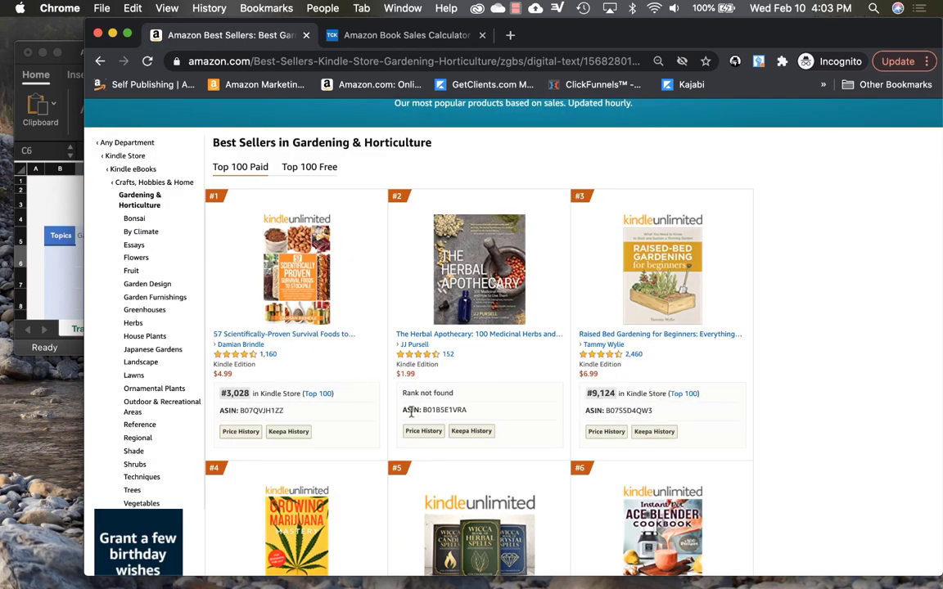
{"action": "mouse_move", "coordinate": [302, 305]}
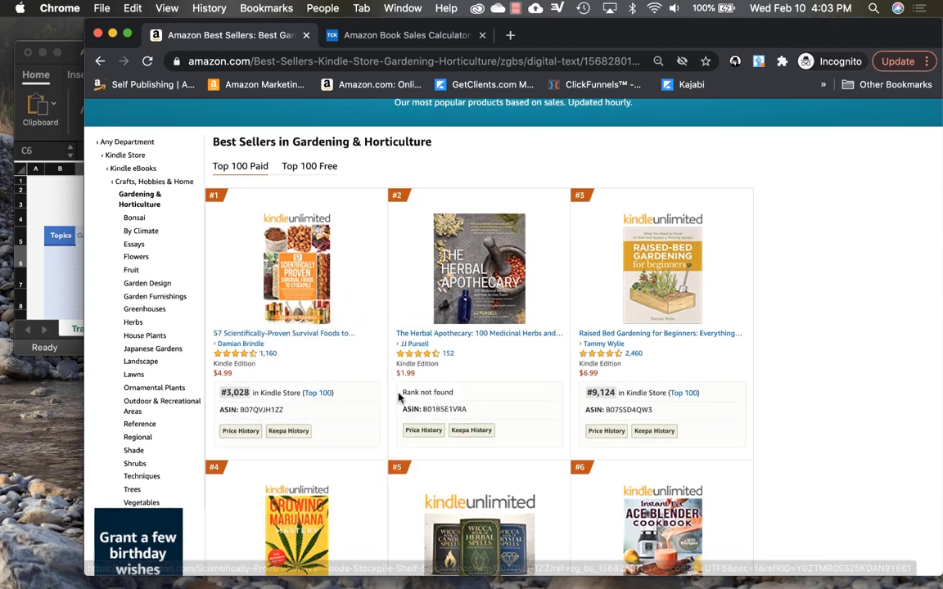
{"action": "scroll", "coordinate": [400, 397], "scroll_direction": "down", "scroll_amount": 3}
{"action": "scroll", "coordinate": [372, 306], "scroll_direction": "up", "scroll_amount": 1}
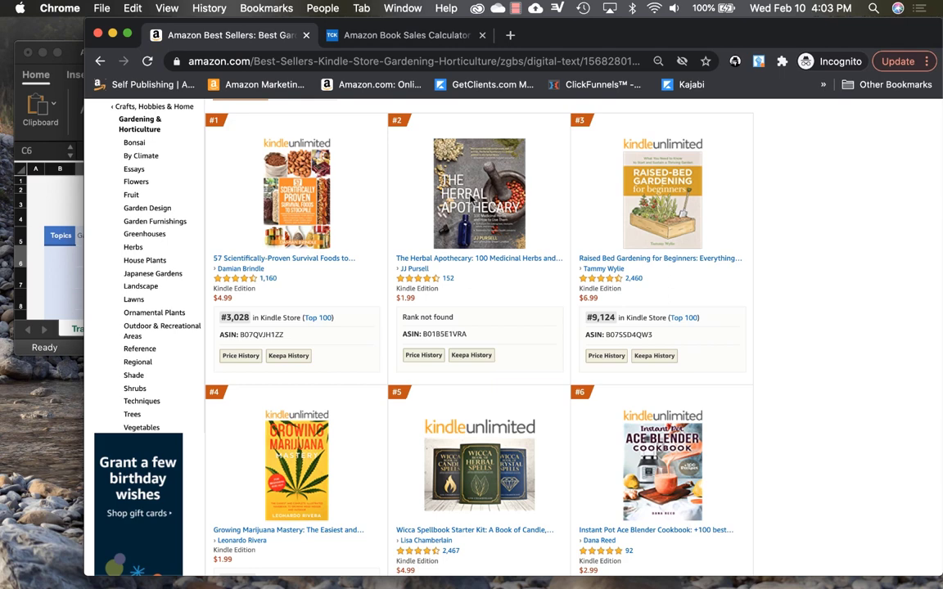
{"action": "left_click_drag", "start_coordinate": [524, 36], "coordinate": [579, 41]}
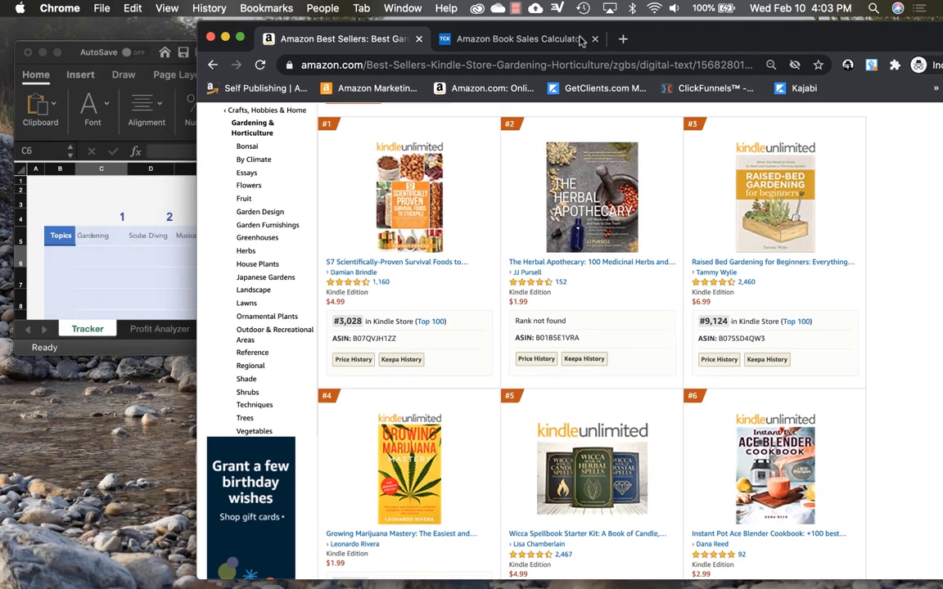
Enter 'raised bed' in C6 and 'marijuana' in C7 of the Tracker sheet
{"action": "key", "text": "super+Tab"}
{"action": "type", "text": "r"}
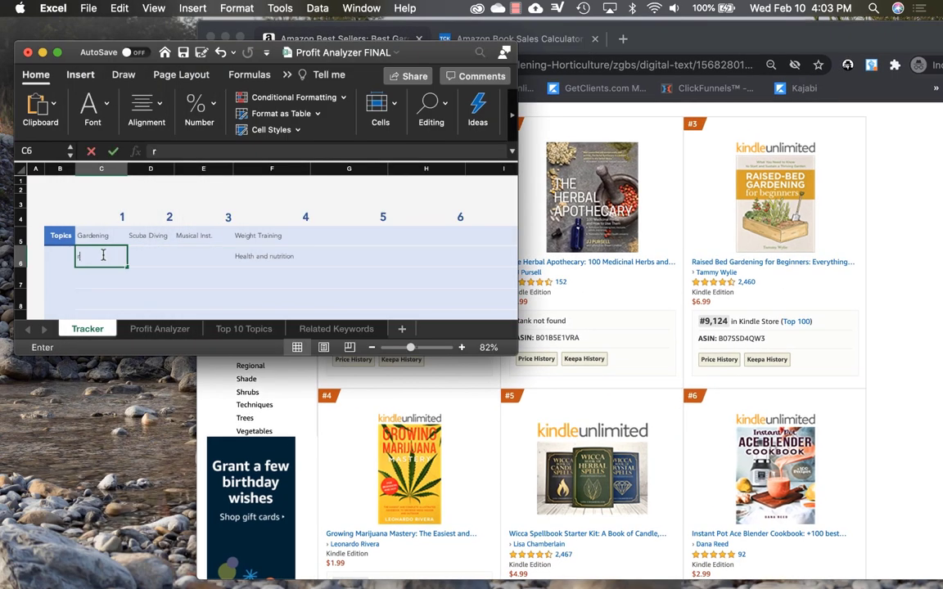
{"action": "type", "text": "aised bed"}
{"action": "key", "text": "Return"}
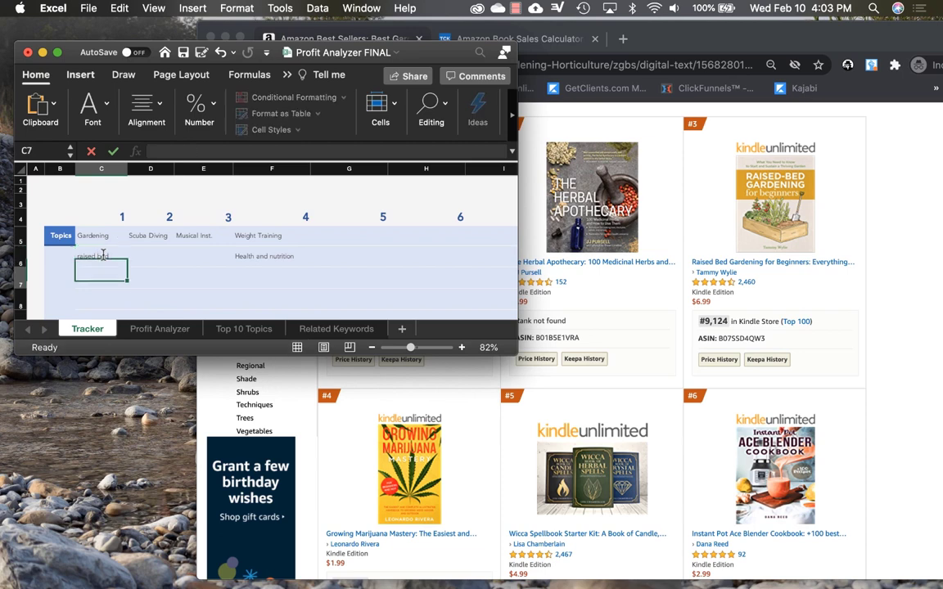
{"action": "type", "text": "marij"}
{"action": "scroll", "coordinate": [426, 403], "scroll_direction": "down", "scroll_amount": 1}
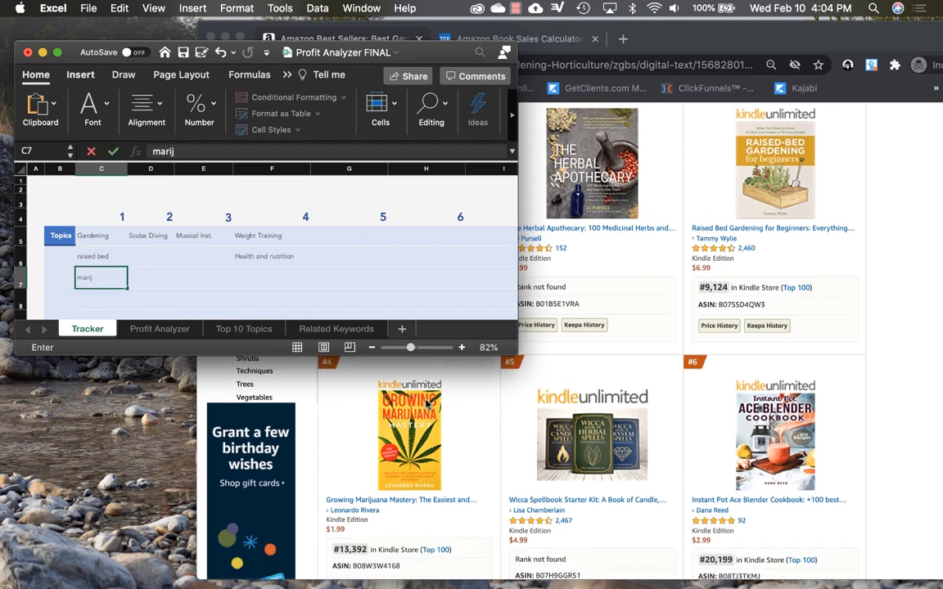
{"action": "type", "text": "uana"}
{"action": "key", "text": "Return"}
Scroll the Gardening list to titles #7–#9, ranked #20,460, #20,742 and #20,869
{"action": "scroll", "coordinate": [655, 327], "scroll_direction": "down", "scroll_amount": 5}
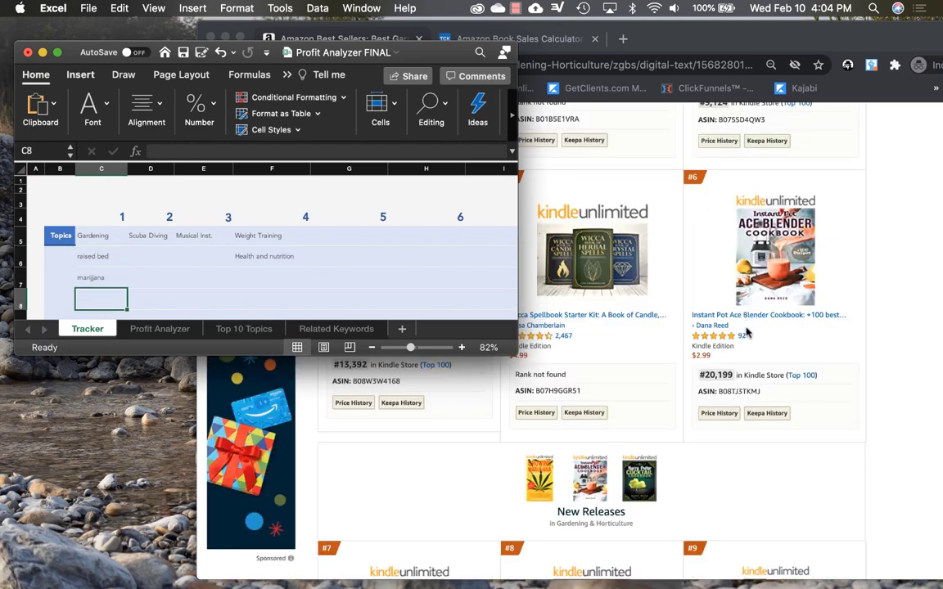
{"action": "scroll", "coordinate": [775, 350], "scroll_direction": "down", "scroll_amount": 2}
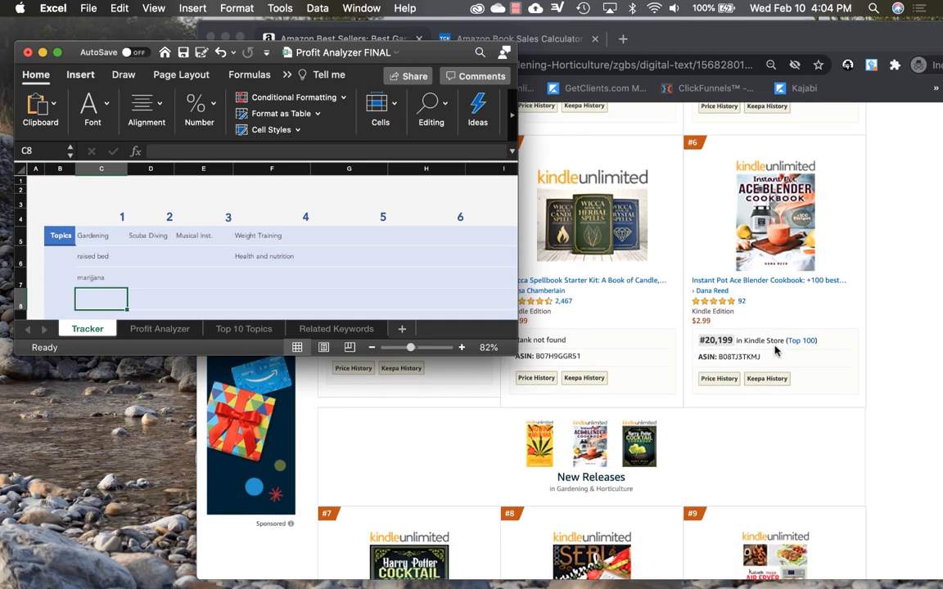
{"action": "scroll", "coordinate": [775, 350], "scroll_direction": "down", "scroll_amount": 5}
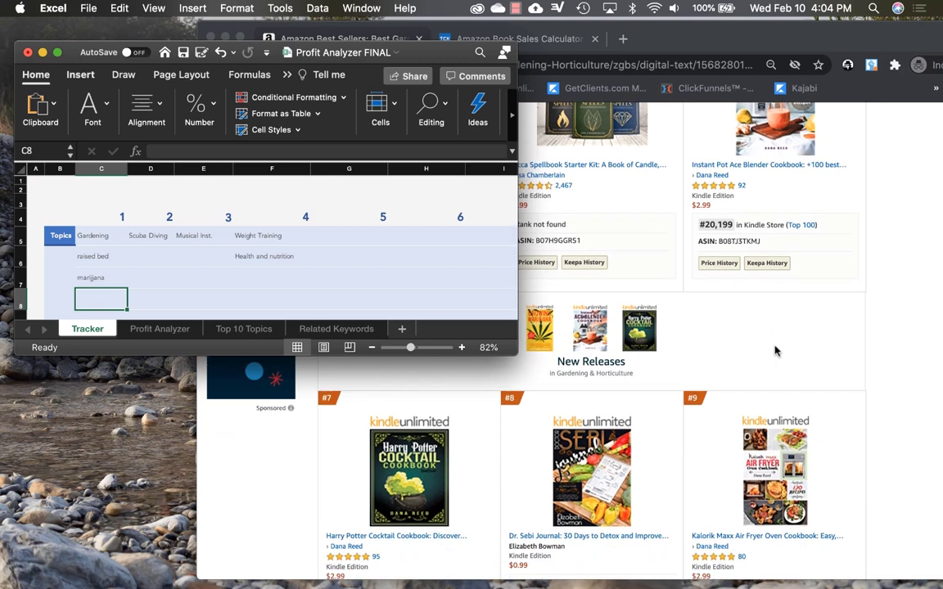
{"action": "scroll", "coordinate": [775, 350], "scroll_direction": "down", "scroll_amount": 1}
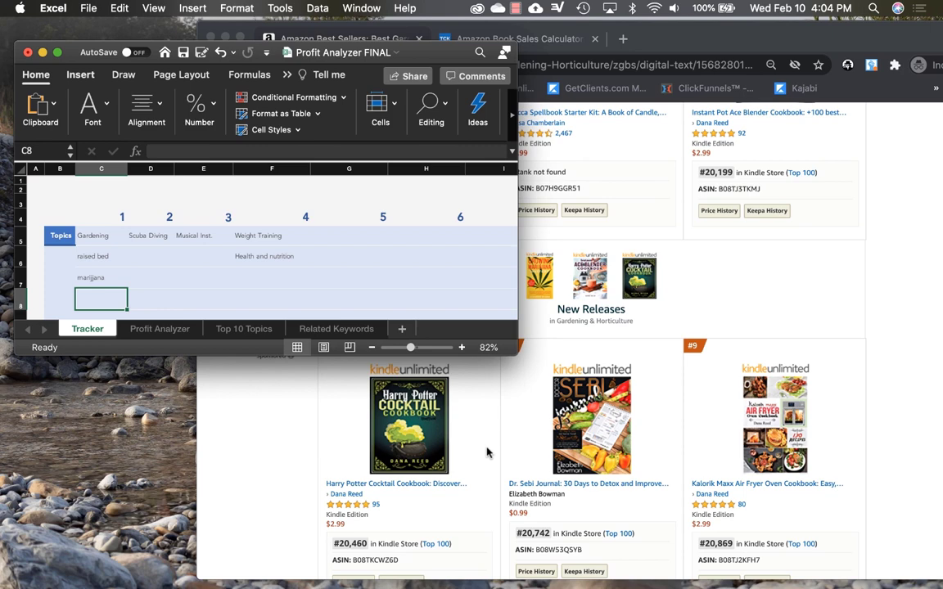
{"action": "scroll", "coordinate": [531, 501], "scroll_direction": "down", "scroll_amount": 4}
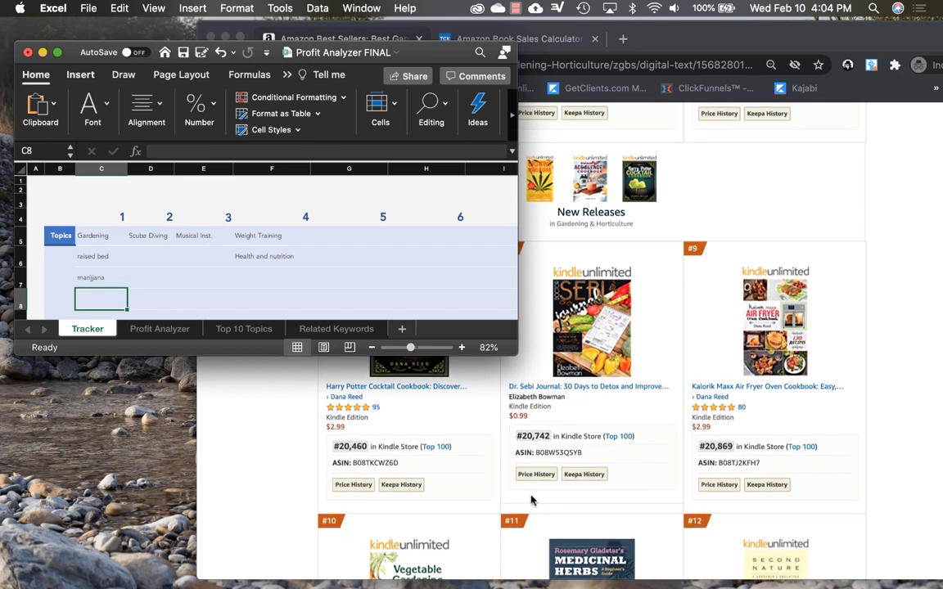
{"action": "right_click", "coordinate": [529, 436]}
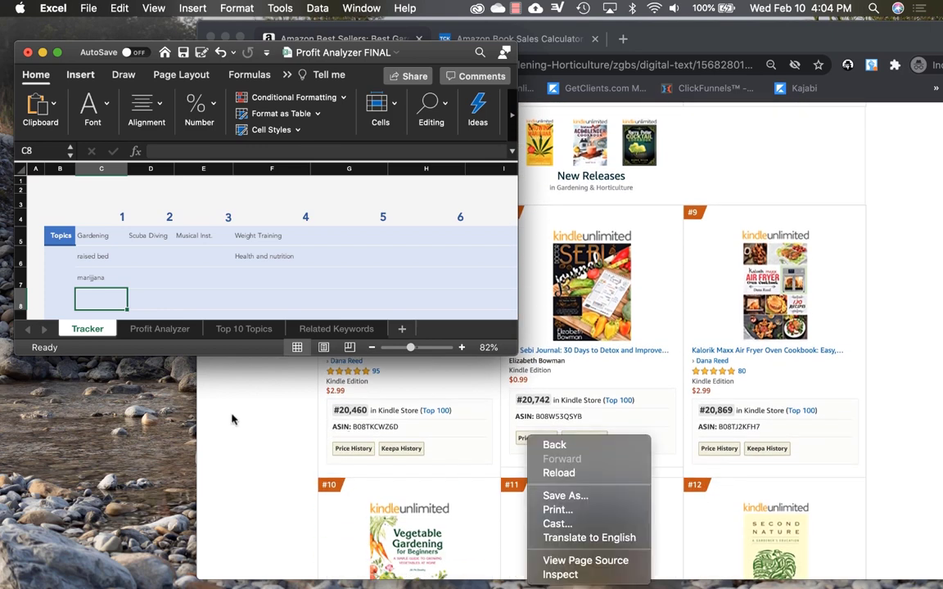
{"action": "left_click", "coordinate": [231, 419]}
{"action": "left_click", "coordinate": [231, 419]}
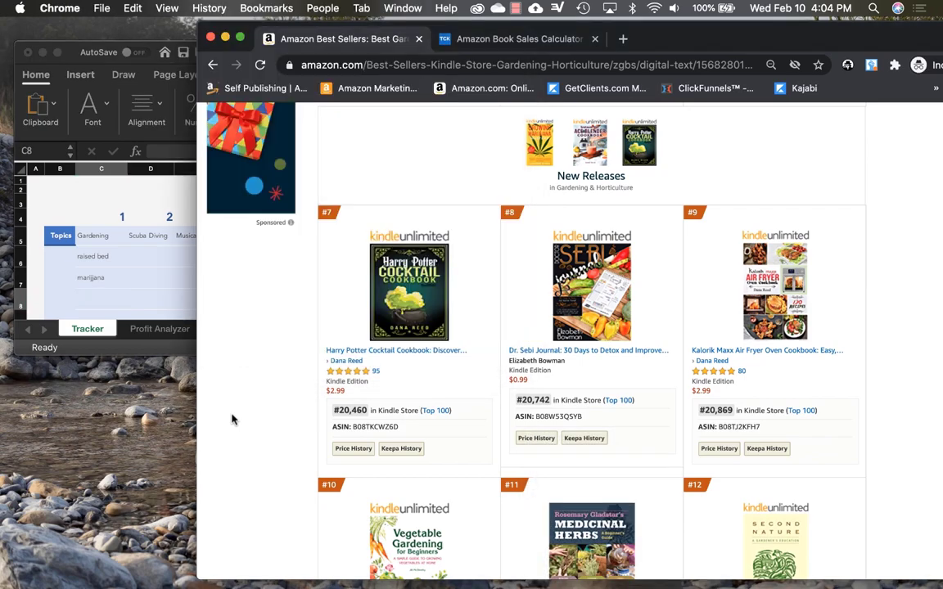
{"action": "scroll", "coordinate": [231, 419], "scroll_direction": "up", "scroll_amount": 1}
{"action": "scroll", "coordinate": [232, 419], "scroll_direction": "up", "scroll_amount": 10}
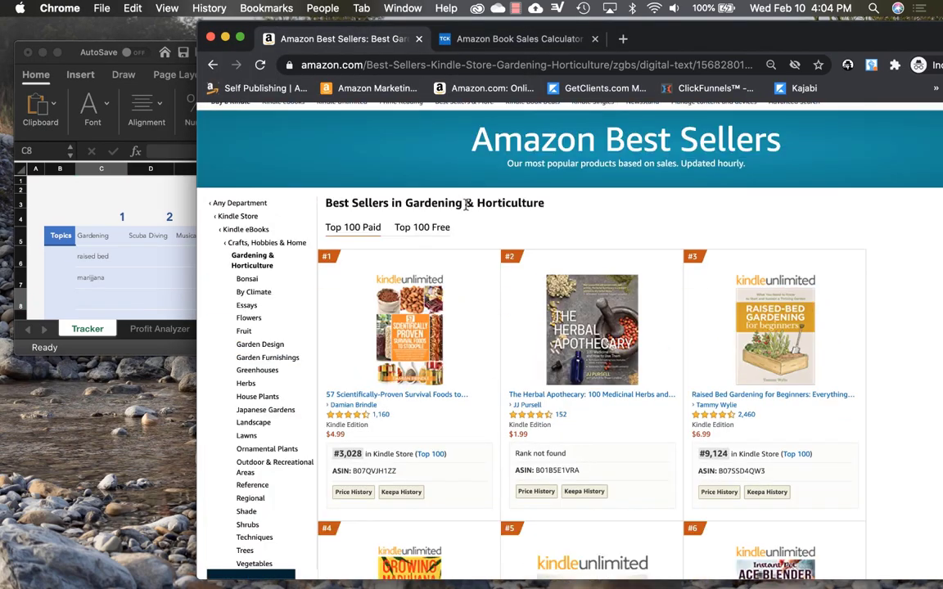
{"action": "scroll", "coordinate": [466, 205], "scroll_direction": "down", "scroll_amount": 8}
{"action": "mouse_move", "coordinate": [772, 291]}
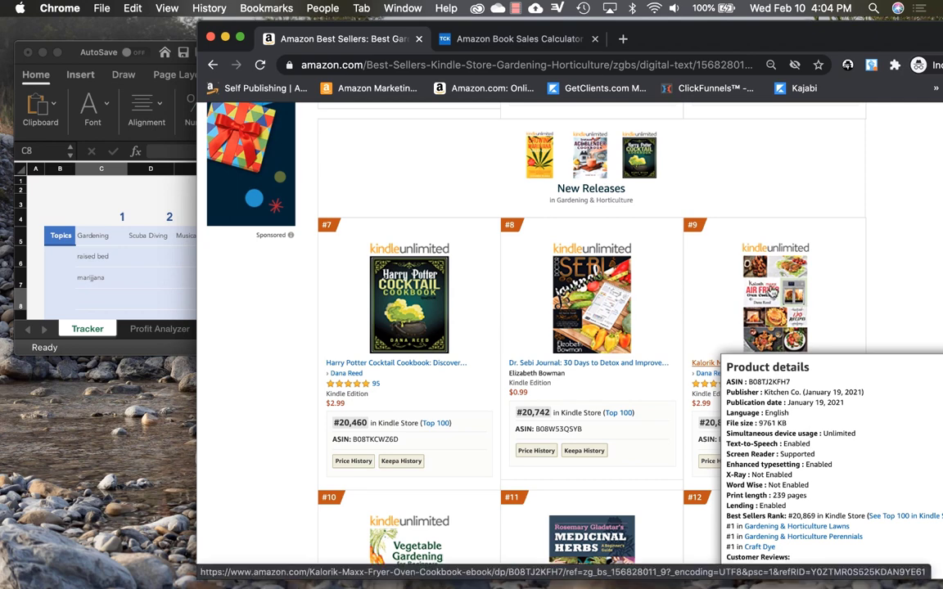
{"action": "scroll", "coordinate": [772, 267], "scroll_direction": "down", "scroll_amount": 1}
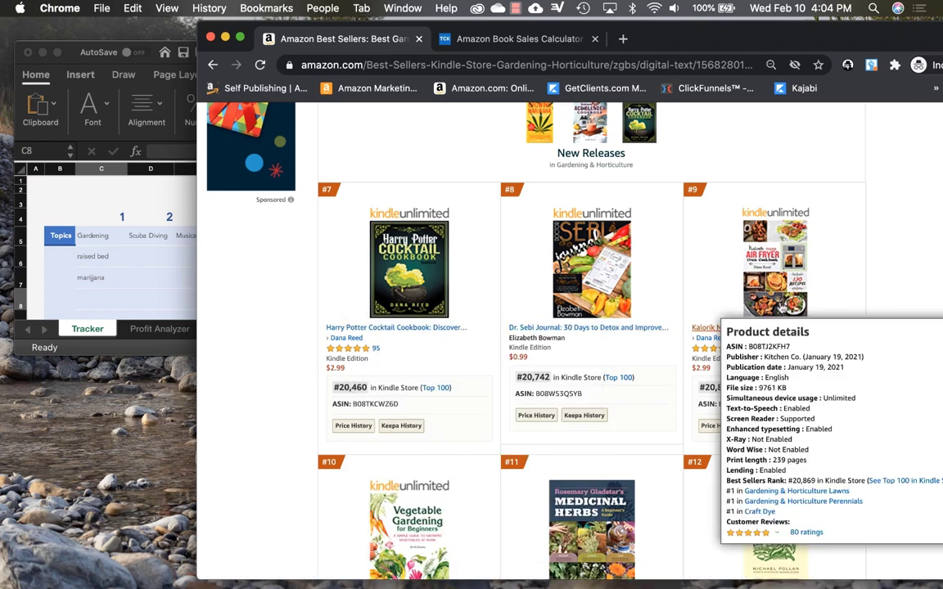
{"action": "mouse_move", "coordinate": [771, 270]}
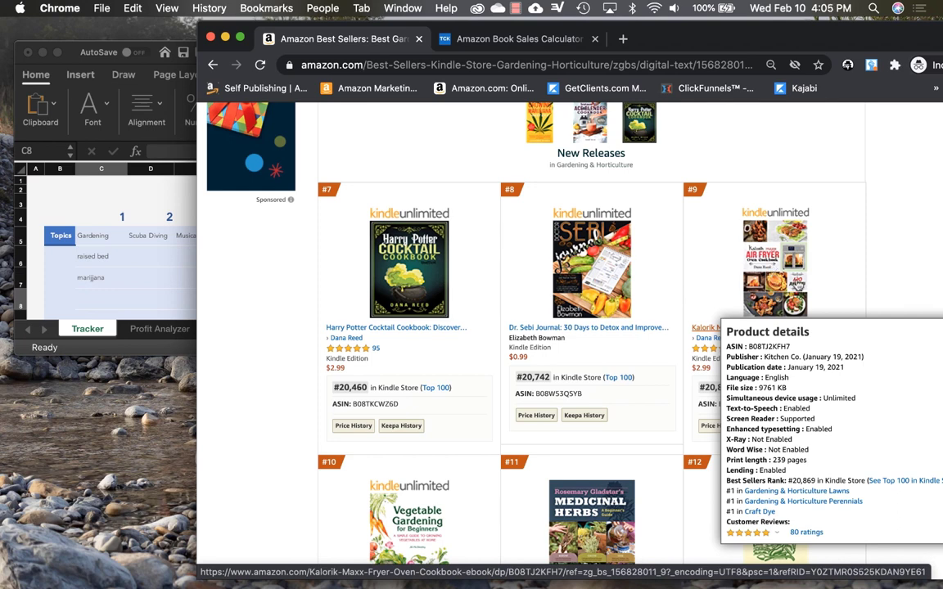
{"action": "left_click", "coordinate": [771, 270]}
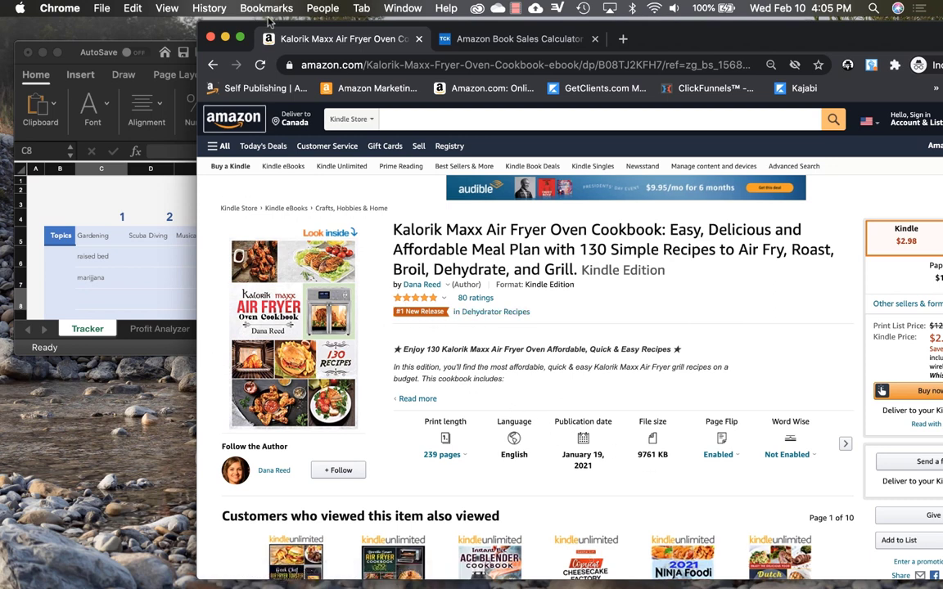
{"action": "left_click", "coordinate": [213, 64]}
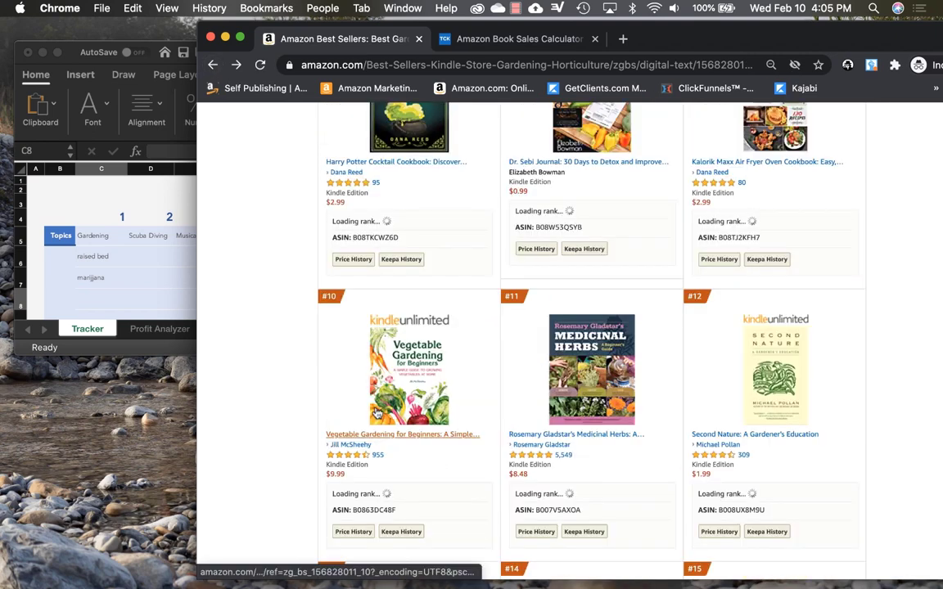
{"action": "scroll", "coordinate": [476, 479], "scroll_direction": "up", "scroll_amount": 2}
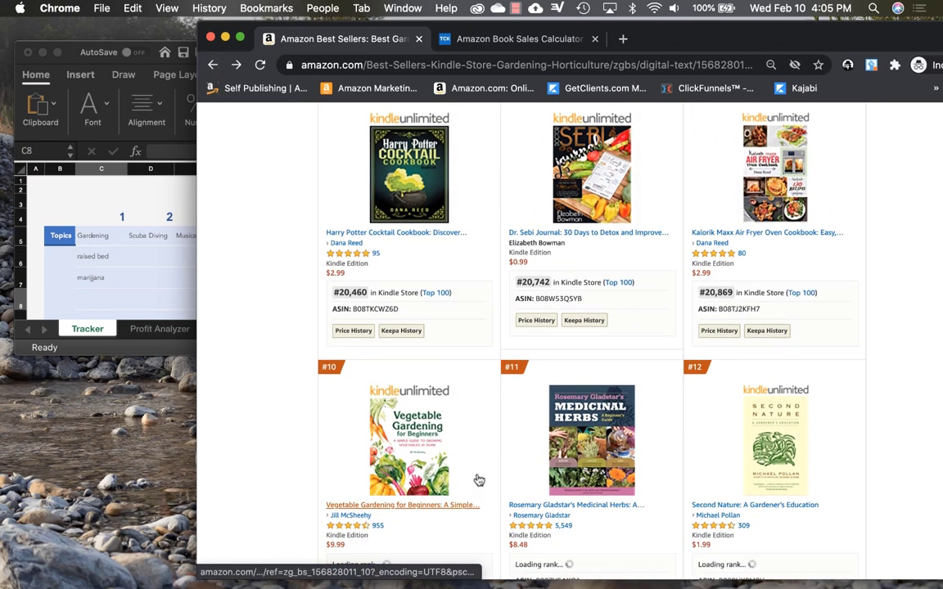
{"action": "scroll", "coordinate": [478, 480], "scroll_direction": "down", "scroll_amount": 2}
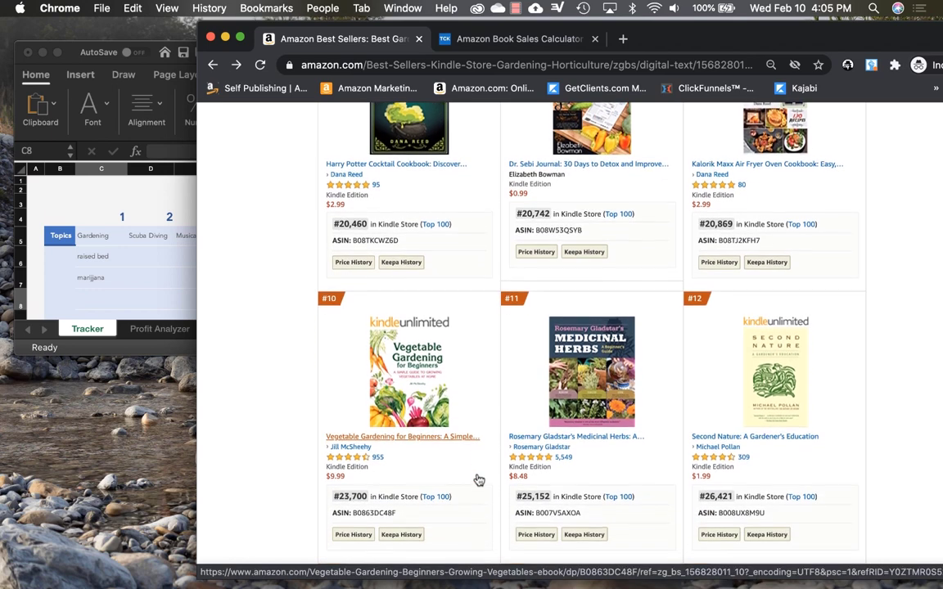
{"action": "left_click", "coordinate": [96, 307]}
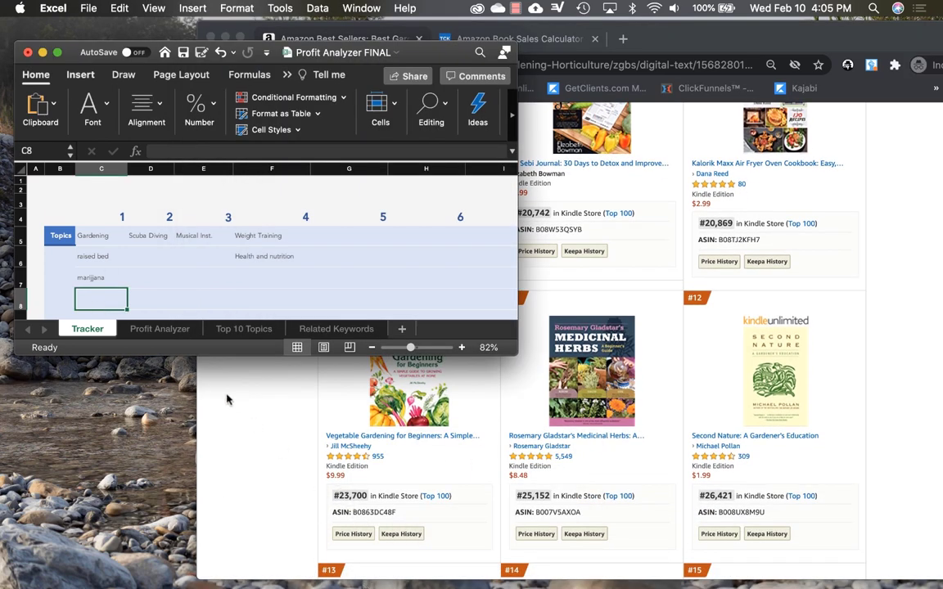
Enter 'vegetable' in C8 and 'medicinal herbs' in C9
{"action": "type", "text": "vegi"}
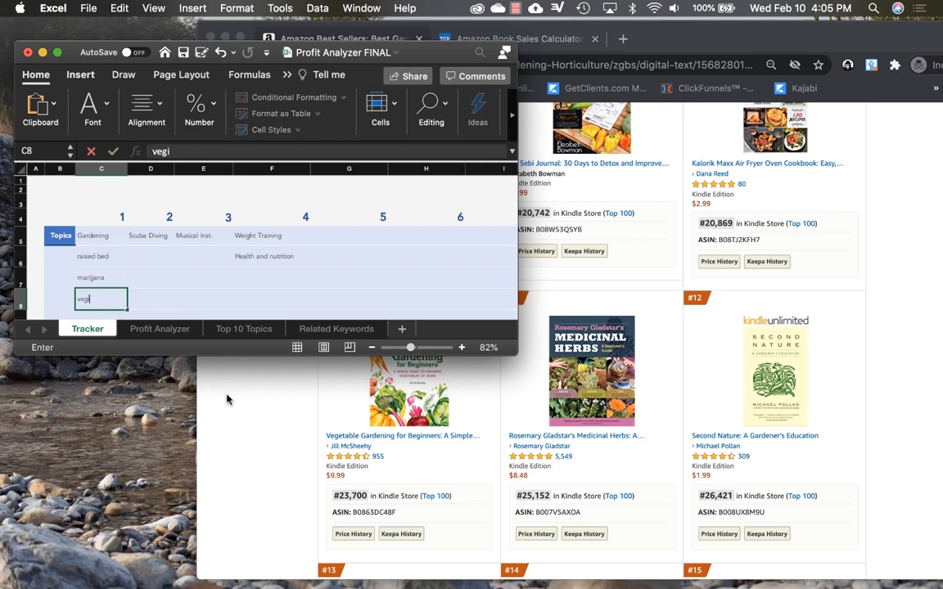
{"action": "key", "text": "BackSpace"}
{"action": "type", "text": "etable"}
{"action": "key", "text": "Return"}
{"action": "type", "text": "medicinal"}
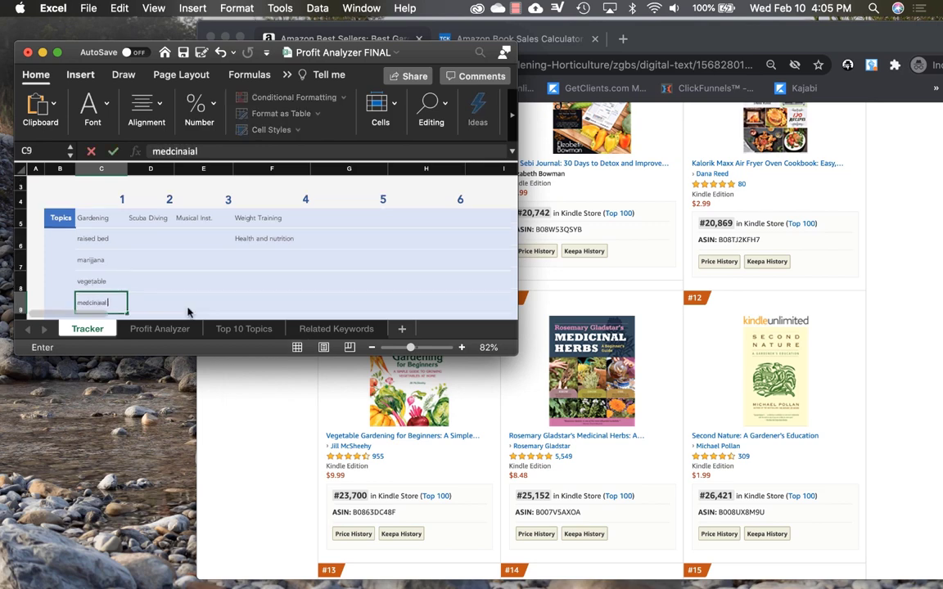
{"action": "type", "text": " herbs"}
{"action": "key", "text": "Return"}
Open the Second Nature and Plant Partners books in background Chrome tabs
{"action": "scroll", "coordinate": [188, 270], "scroll_direction": "down", "scroll_amount": 3}
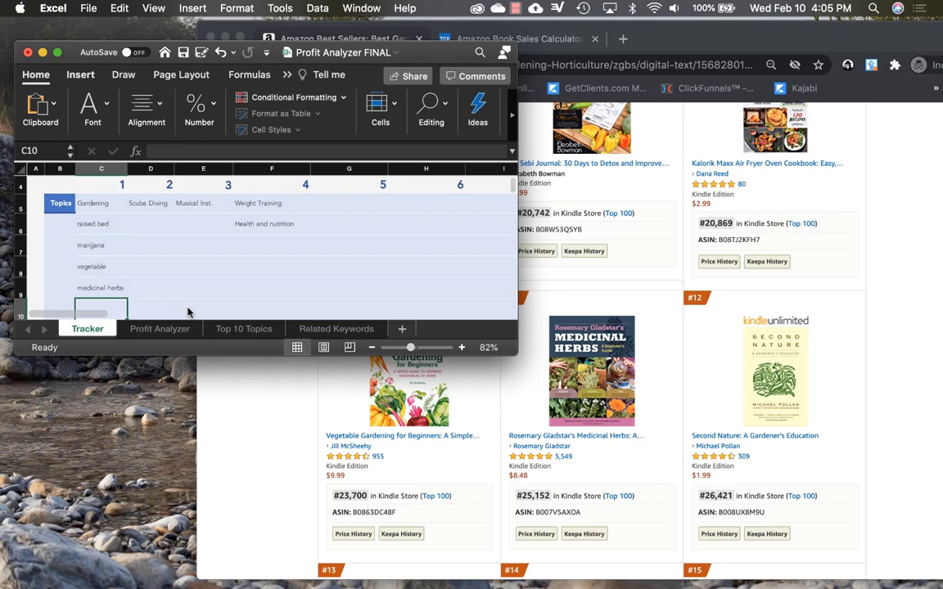
{"action": "left_click", "coordinate": [450, 452]}
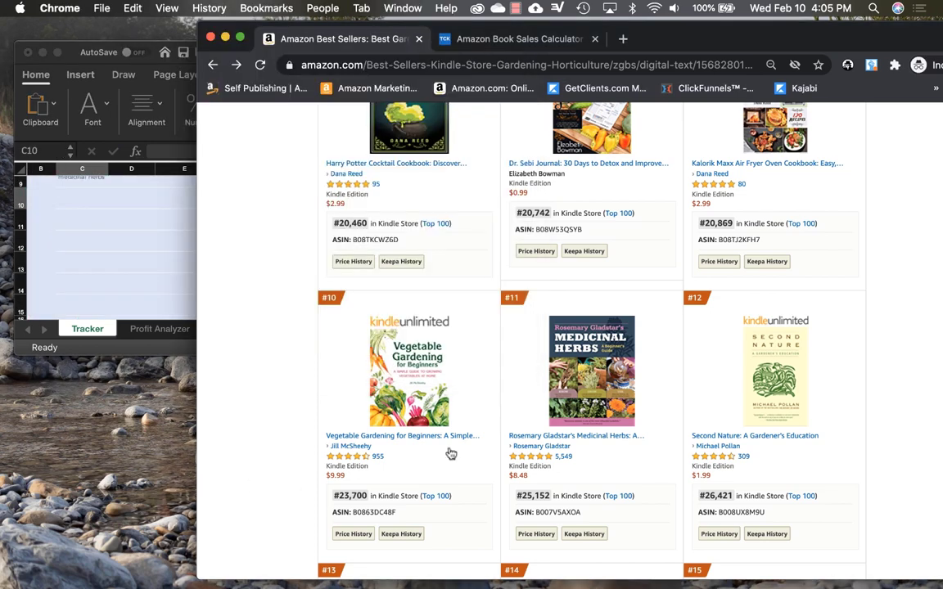
{"action": "left_click", "coordinate": [756, 442], "text": "super"}
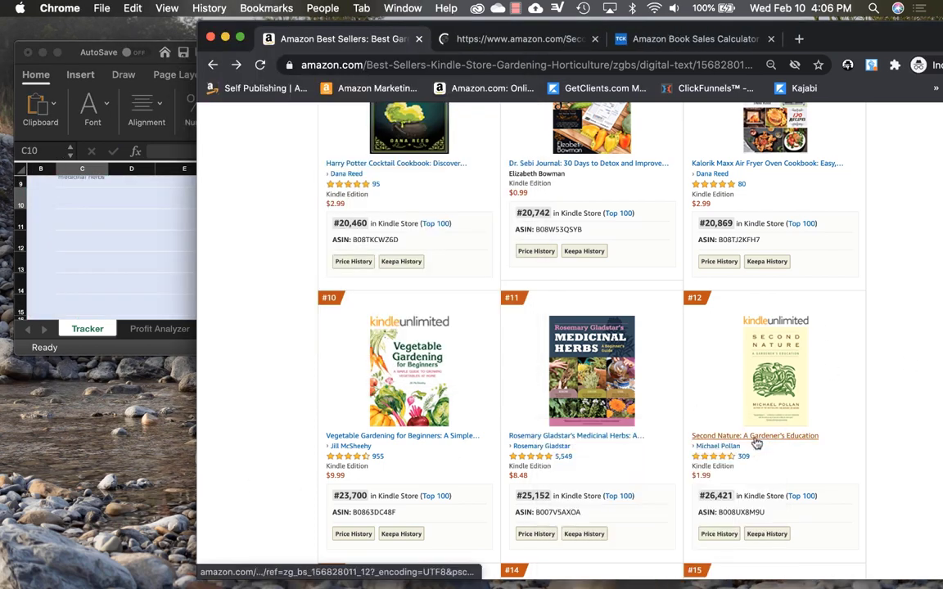
{"action": "scroll", "coordinate": [756, 442], "scroll_direction": "down", "scroll_amount": 5}
{"action": "left_click", "coordinate": [335, 424], "text": "super"}
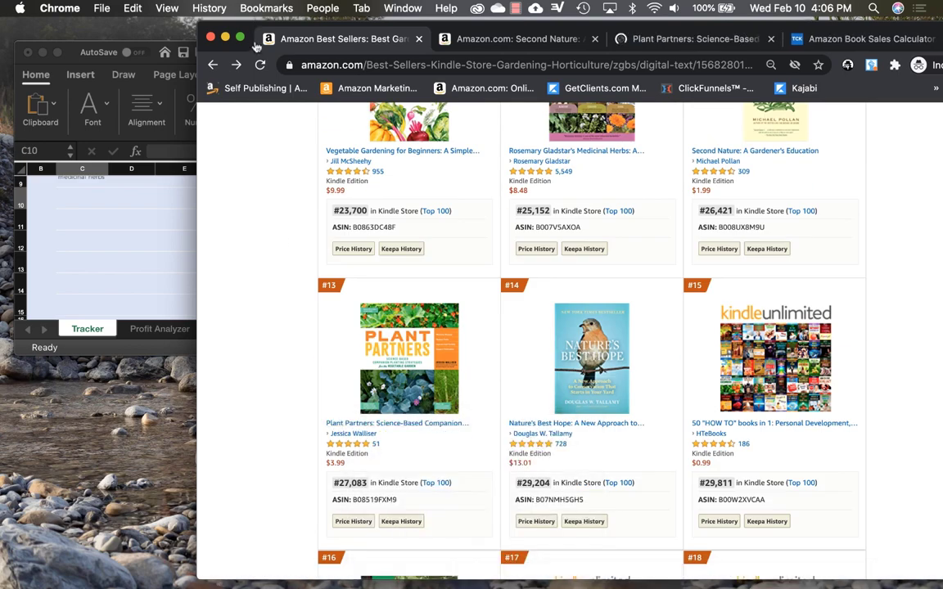
{"action": "scroll", "coordinate": [439, 376], "scroll_direction": "down", "scroll_amount": 1}
{"action": "scroll", "coordinate": [440, 376], "scroll_direction": "down", "scroll_amount": 3}
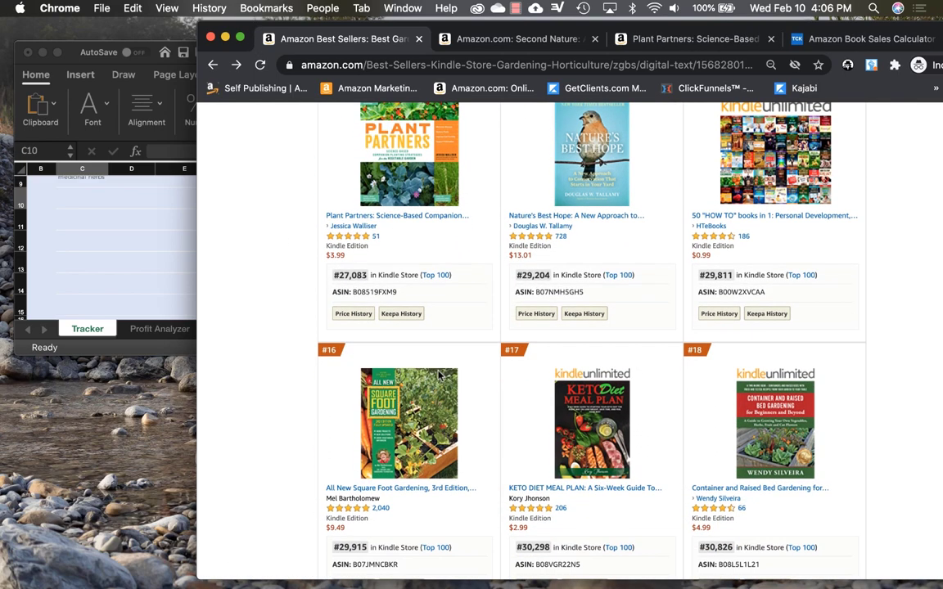
{"action": "scroll", "coordinate": [439, 377], "scroll_direction": "down", "scroll_amount": 2}
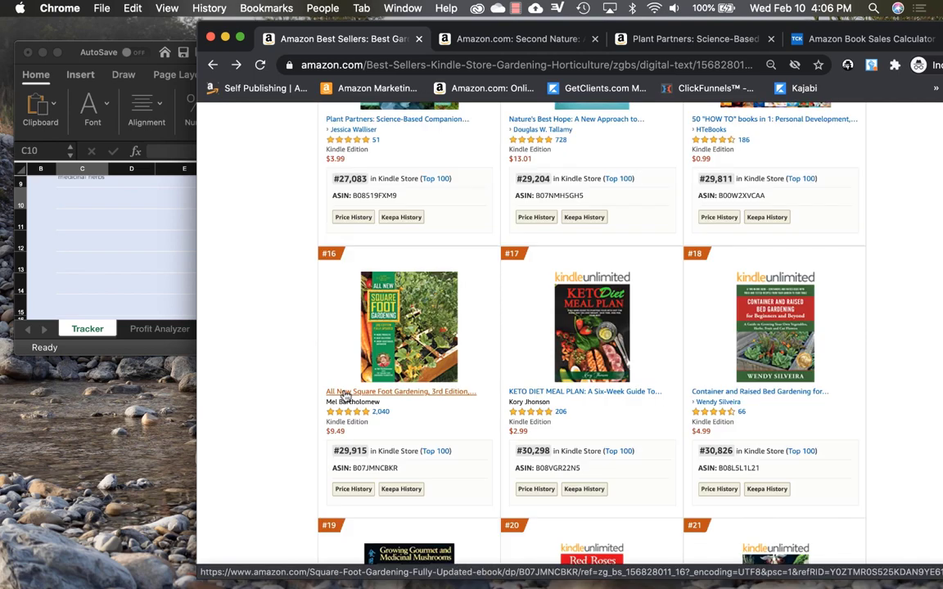
{"action": "scroll", "coordinate": [124, 267], "scroll_direction": "up", "scroll_amount": 3}
Enter 'square foot' in C10, then bring the best-seller page back in front
{"action": "left_click", "coordinate": [93, 275]}
{"action": "type", "text": "square foot"}
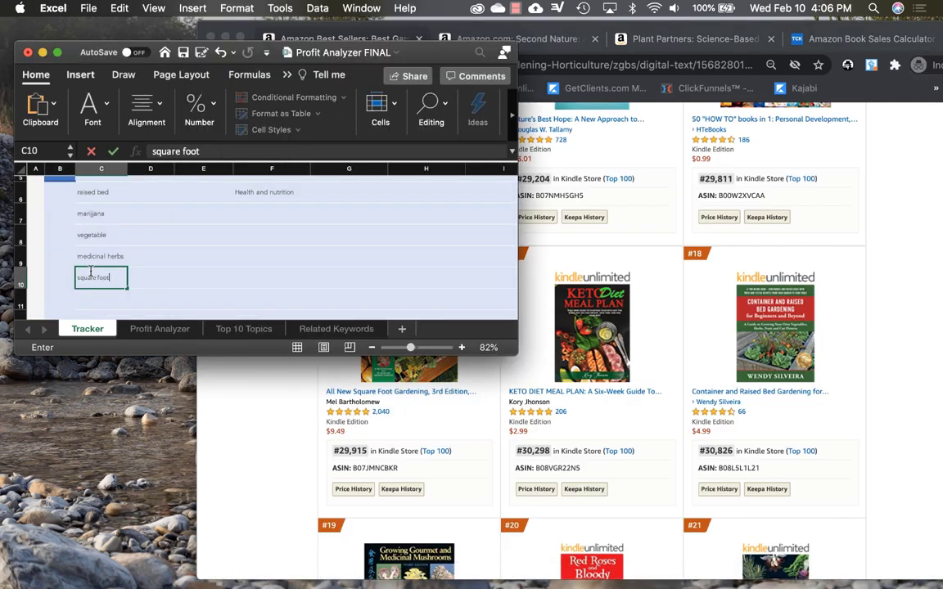
{"action": "key", "text": "Return"}
{"action": "left_click", "coordinate": [239, 457]}
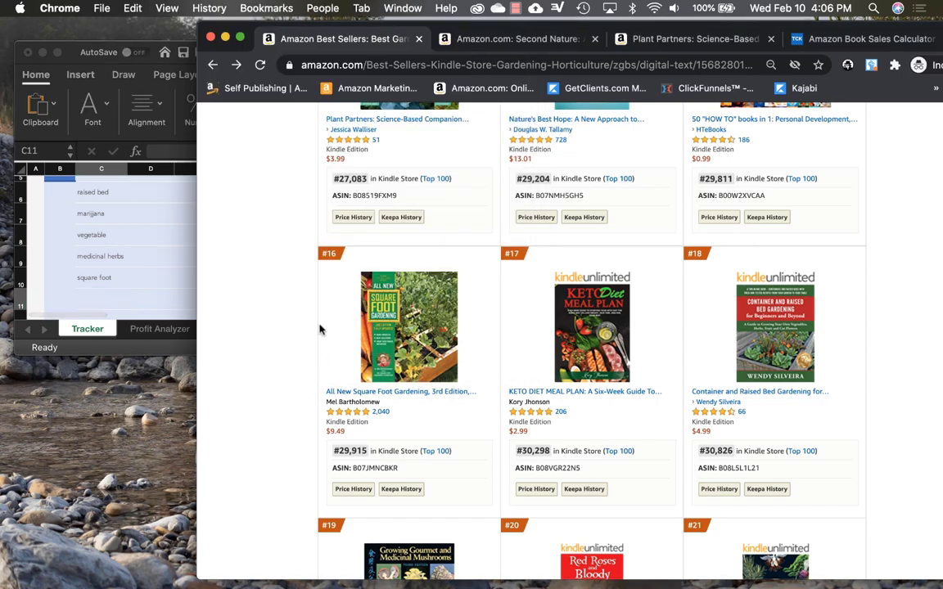
Open the #16 All New Square Foot Gardening listing in a new tab and view it
{"action": "mouse_move", "coordinate": [399, 366]}
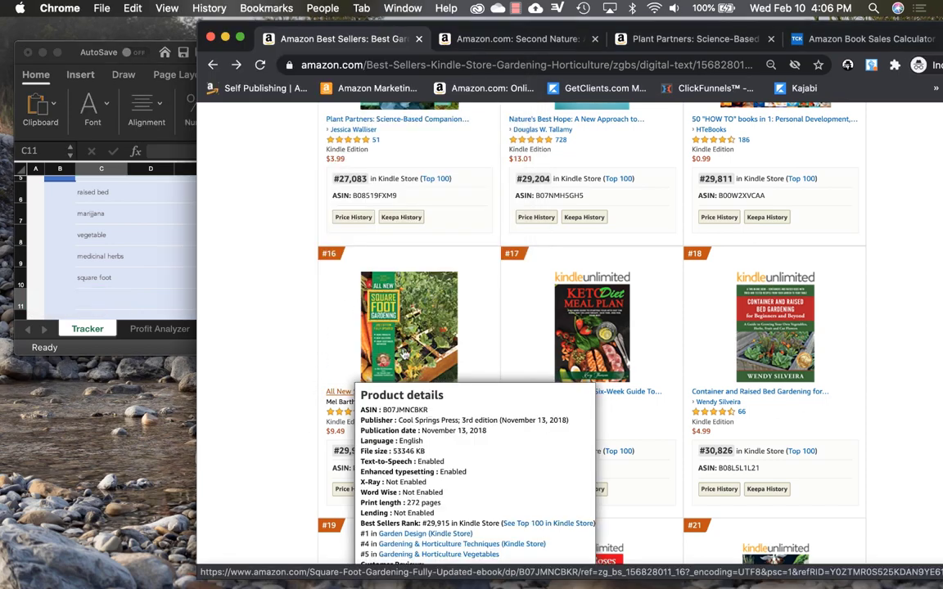
{"action": "left_click", "coordinate": [396, 350], "text": "super"}
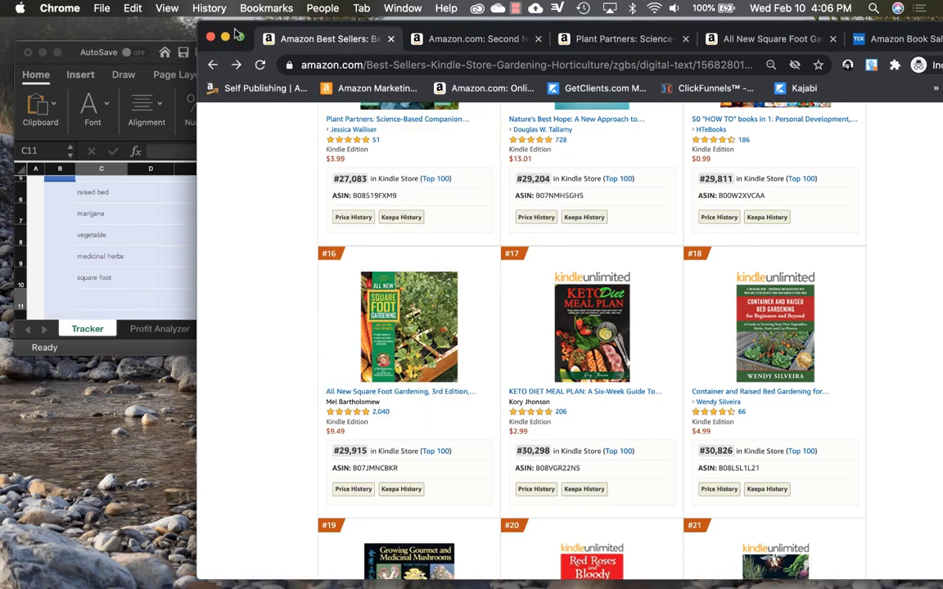
{"action": "left_click_drag", "start_coordinate": [237, 34], "coordinate": [211, 18]}
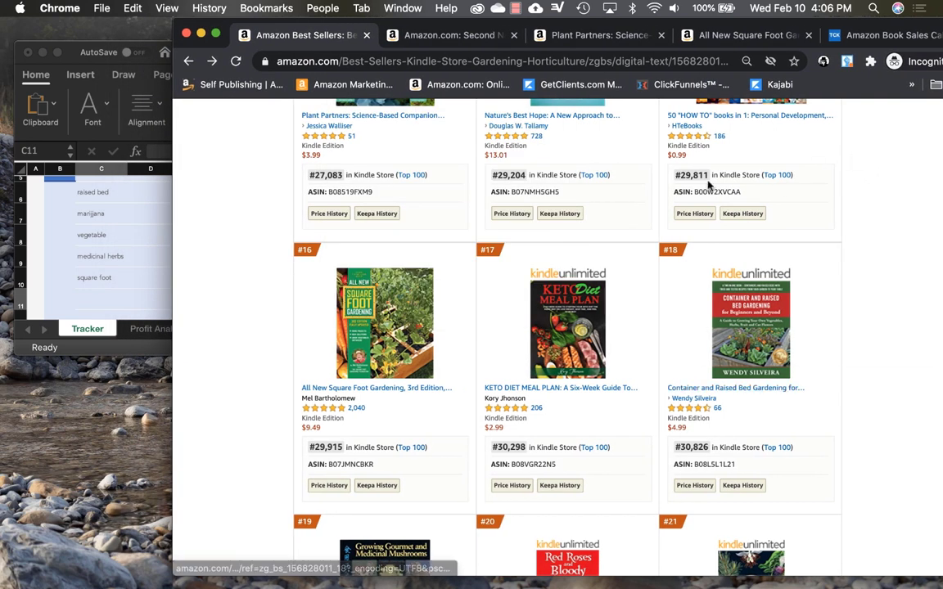
{"action": "mouse_move", "coordinate": [395, 363]}
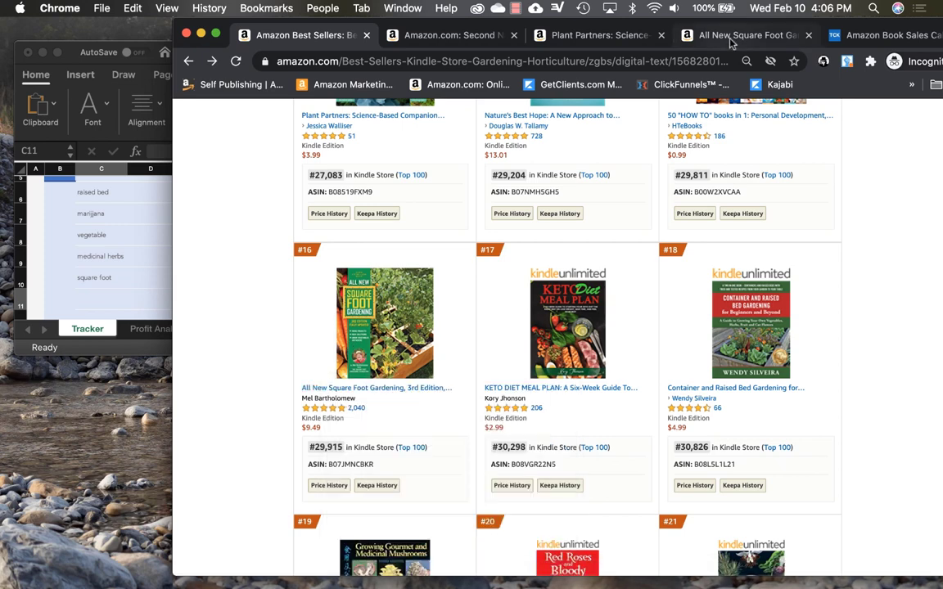
{"action": "left_click", "coordinate": [660, 34]}
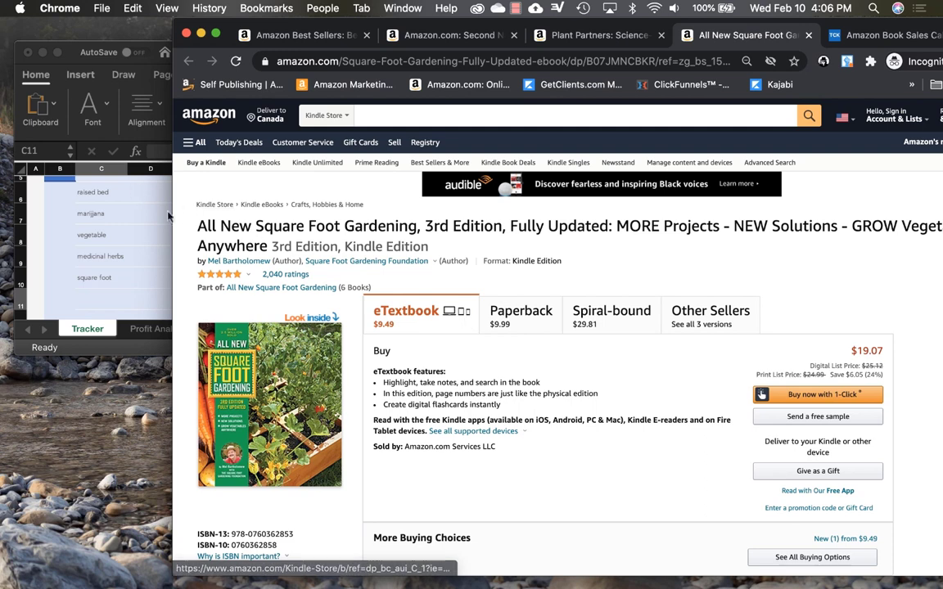
Review the Square Foot Gardening product page and its series details
{"action": "mouse_move", "coordinate": [256, 226]}
{"action": "left_mouse_down"}
{"action": "mouse_move", "coordinate": [387, 245]}
{"action": "mouse_move", "coordinate": [401, 226]}
{"action": "mouse_move", "coordinate": [257, 226]}
{"action": "left_mouse_up"}
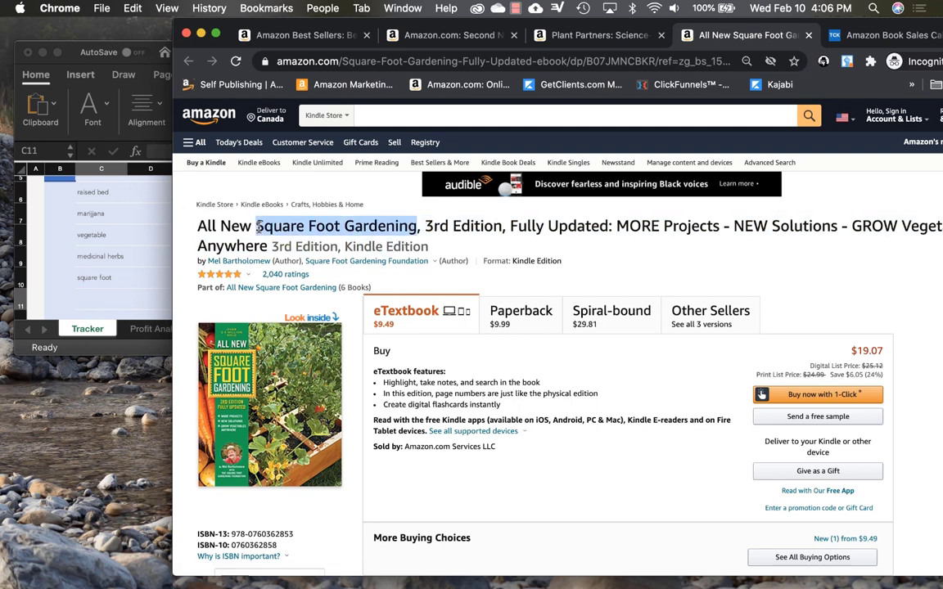
{"action": "scroll", "coordinate": [513, 489], "scroll_direction": "down", "scroll_amount": 10}
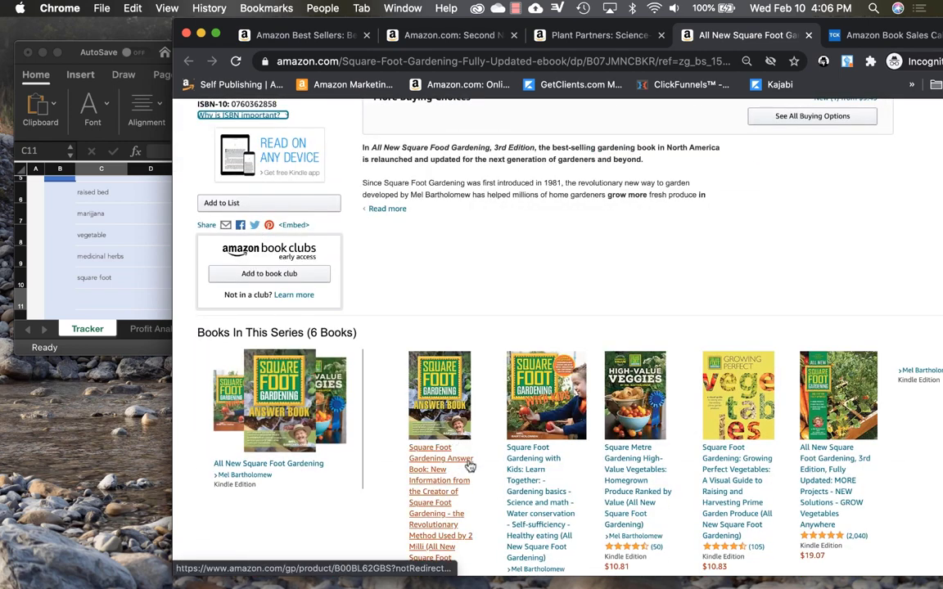
{"action": "scroll", "coordinate": [467, 463], "scroll_direction": "down", "scroll_amount": 2}
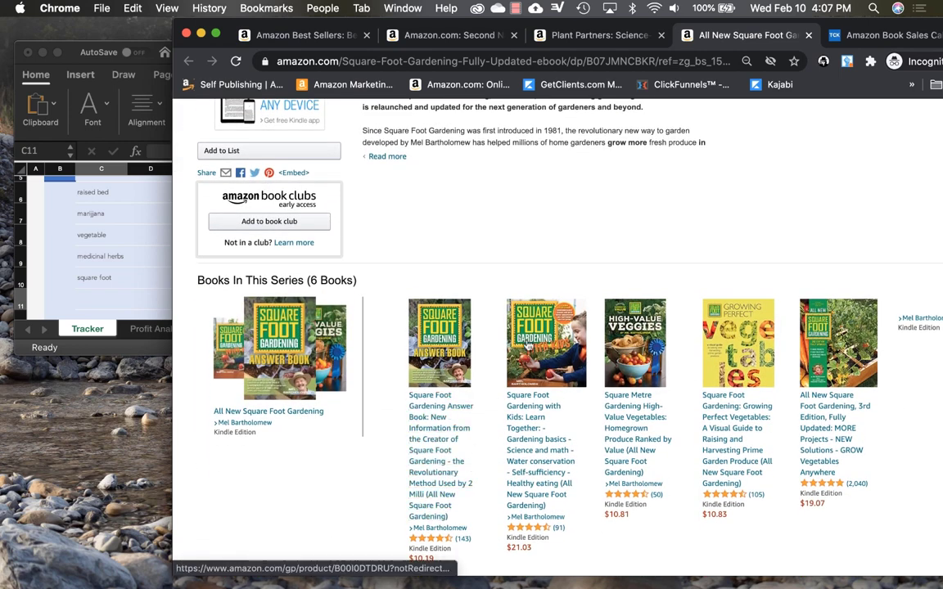
{"action": "scroll", "coordinate": [526, 345], "scroll_direction": "down", "scroll_amount": 3}
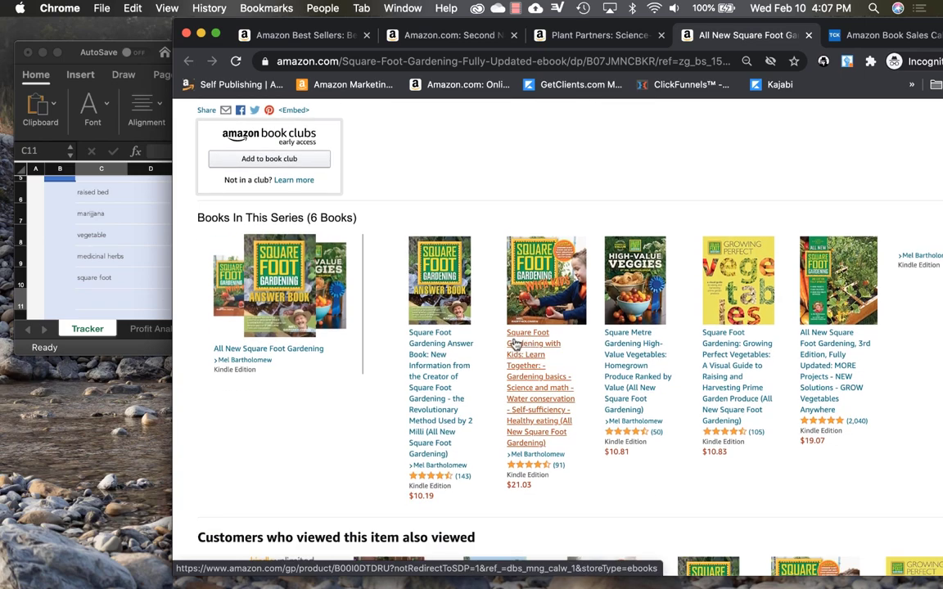
{"action": "scroll", "coordinate": [534, 383], "scroll_direction": "up", "scroll_amount": 6}
{"action": "scroll", "coordinate": [534, 383], "scroll_direction": "down", "scroll_amount": 13}
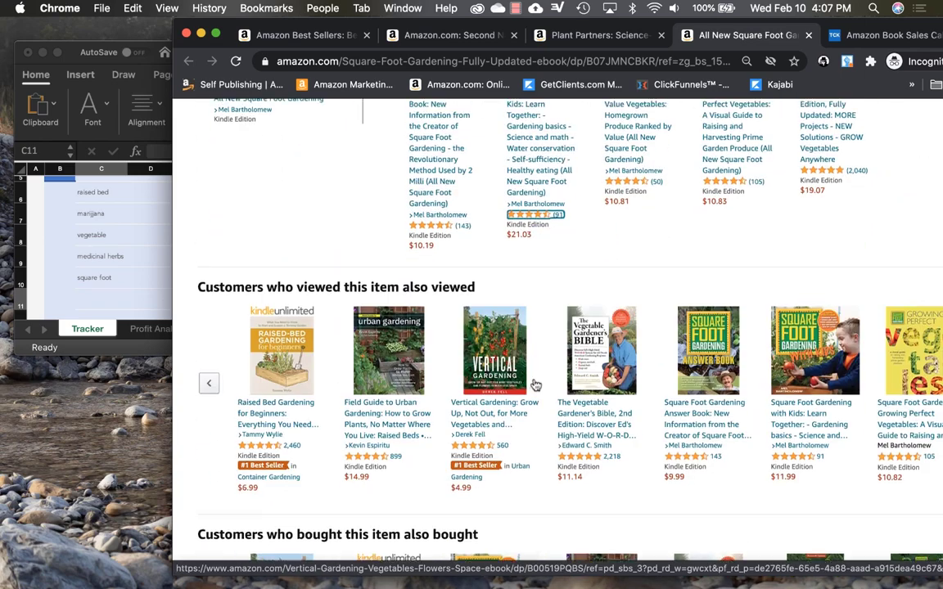
{"action": "scroll", "coordinate": [534, 385], "scroll_direction": "up", "scroll_amount": 15}
Check the paperback edition, then return to the Kindle Gardening best-sellers list
{"action": "left_click", "coordinate": [532, 326]}
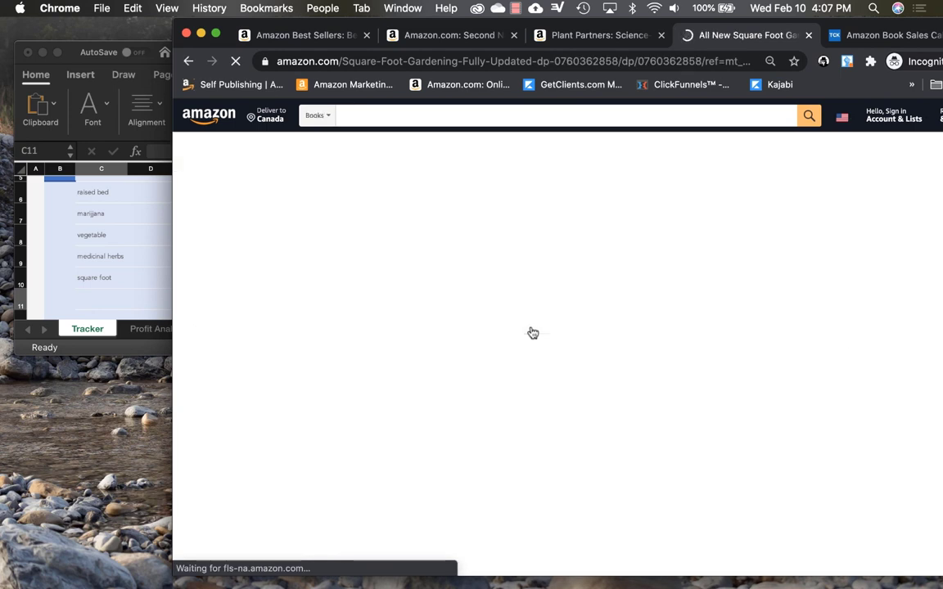
{"action": "left_click", "coordinate": [290, 37]}
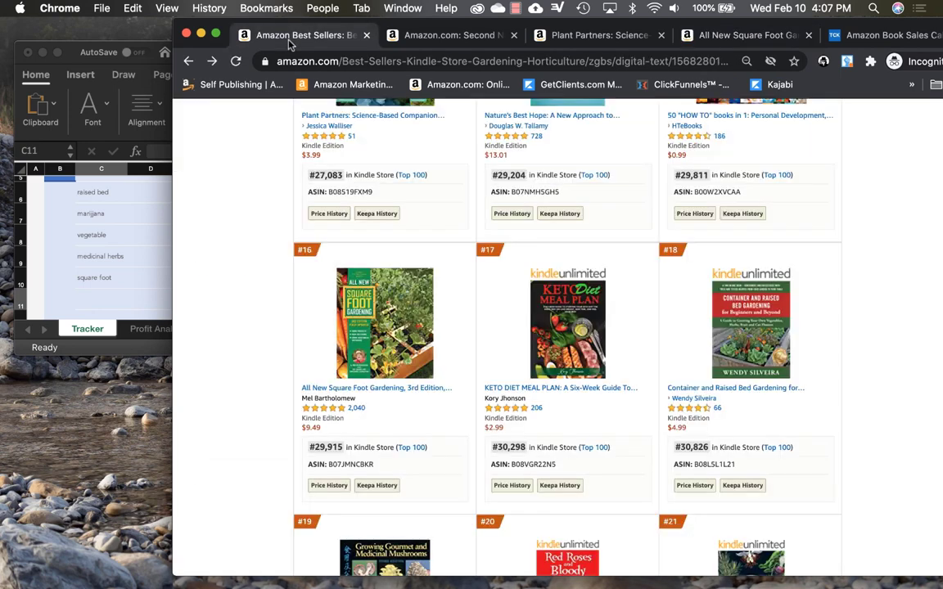
{"action": "mouse_move", "coordinate": [372, 217]}
{"action": "scroll", "coordinate": [262, 308], "scroll_direction": "down", "scroll_amount": 2}
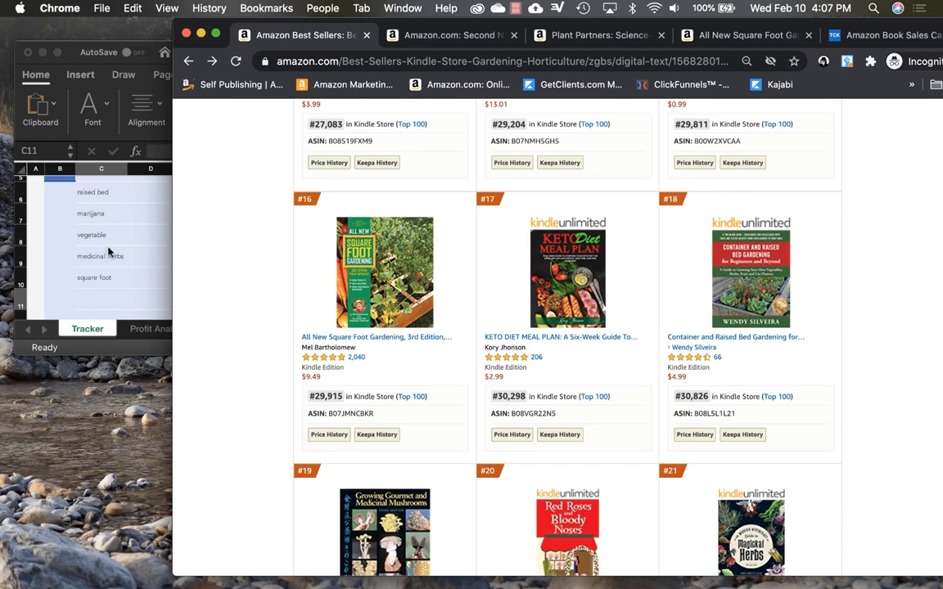
Enter 'container' in C11 and 'vertical' in C12 of the Gardening column
{"action": "left_click", "coordinate": [95, 294]}
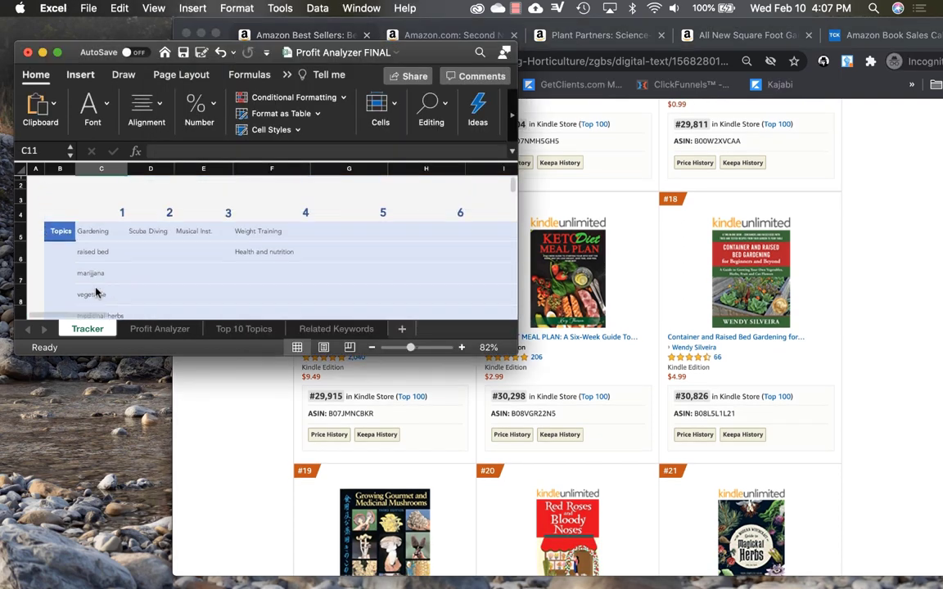
{"action": "scroll", "coordinate": [95, 294], "scroll_direction": "down", "scroll_amount": 1}
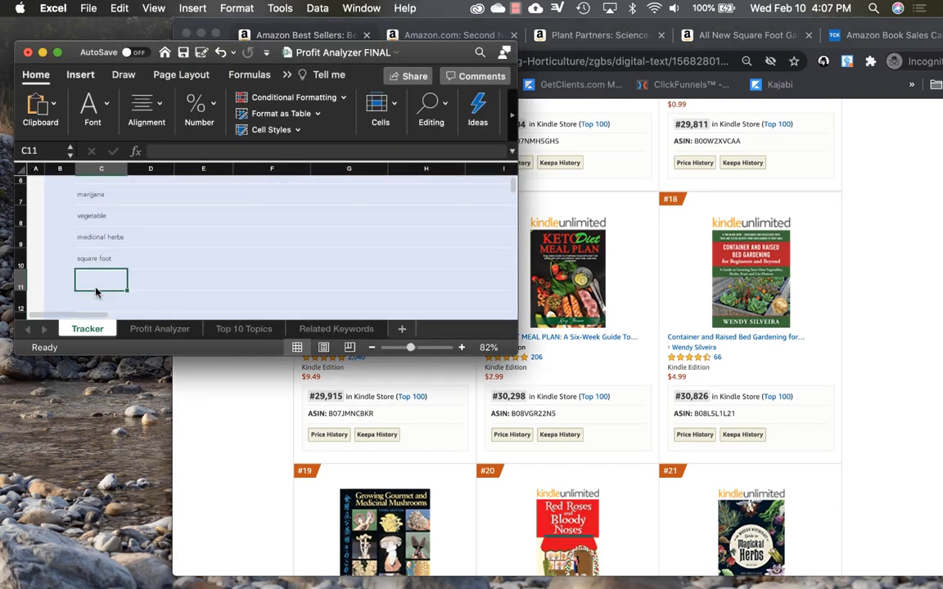
{"action": "type", "text": "con"}
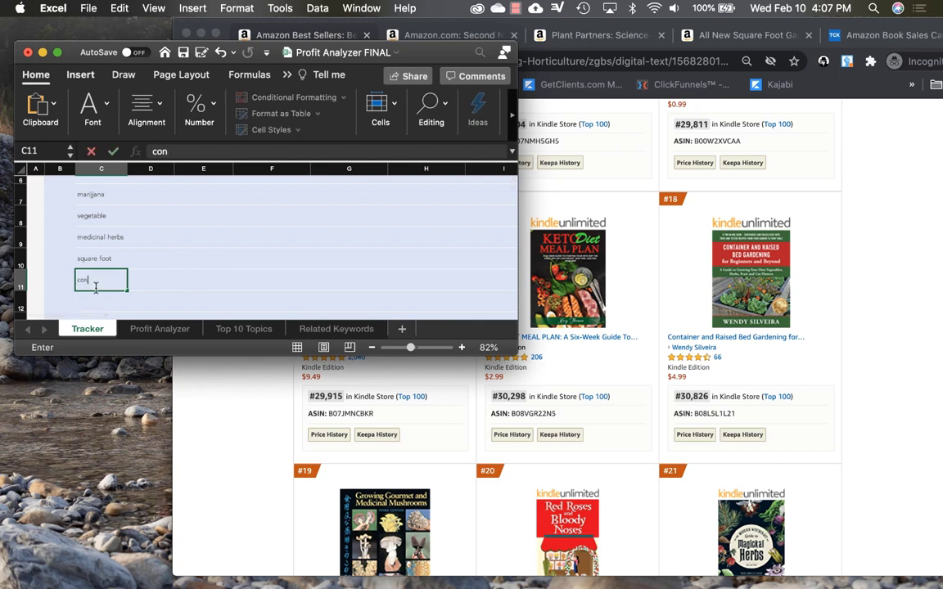
{"action": "type", "text": "itainer"}
{"action": "key", "text": "Return"}
{"action": "scroll", "coordinate": [291, 431], "scroll_direction": "down", "scroll_amount": 3}
{"action": "scroll", "coordinate": [286, 444], "scroll_direction": "down", "scroll_amount": 6}
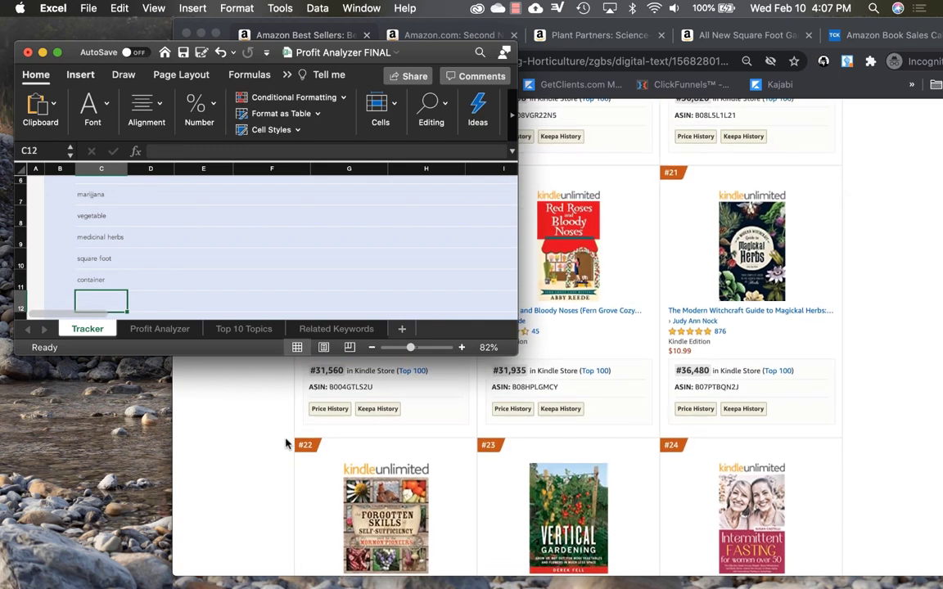
{"action": "type", "text": "v"}
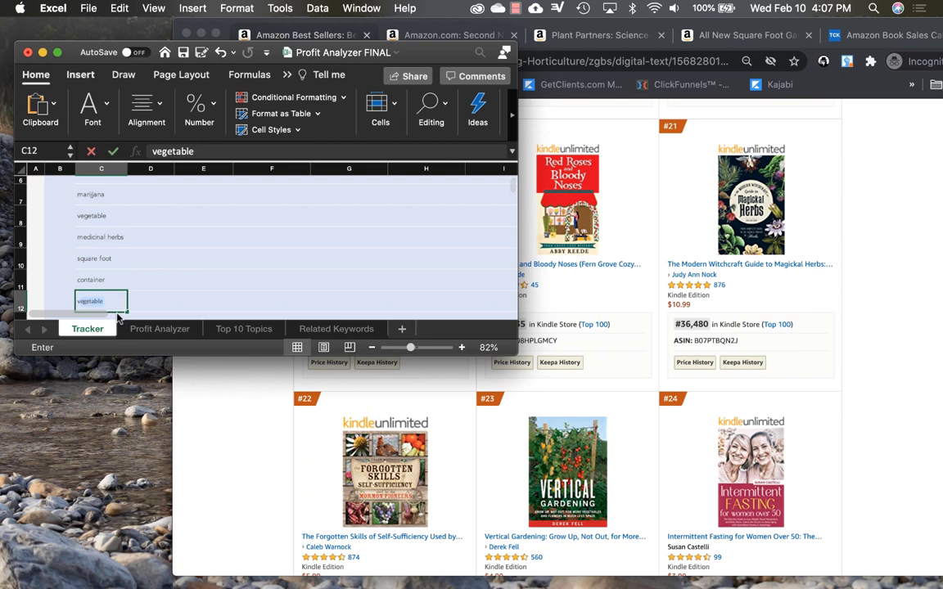
{"action": "type", "text": "ertical"}
{"action": "key", "text": "Return"}
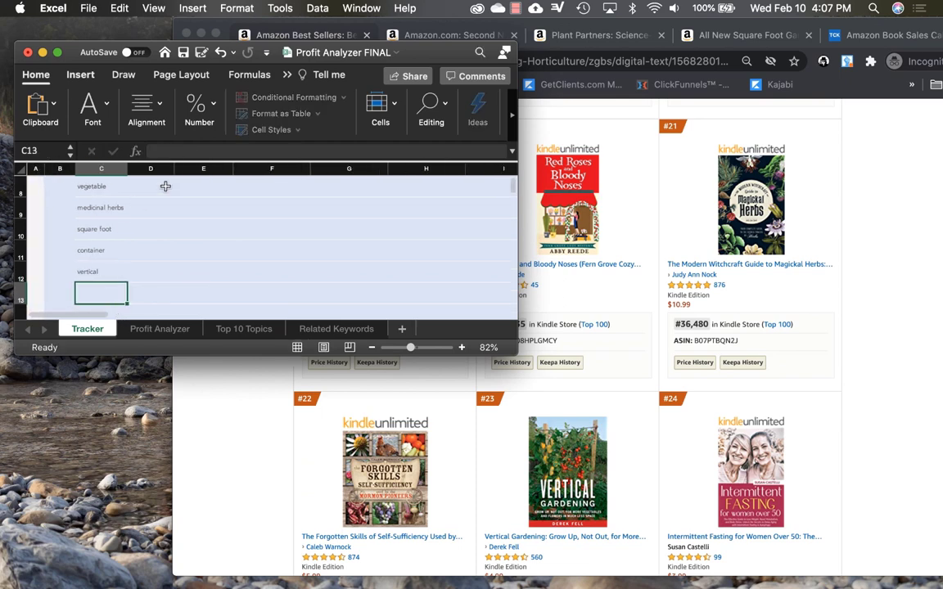
Scroll through the view, then bring Amazon's Gardening best-seller list back in front
{"action": "scroll", "coordinate": [159, 227], "scroll_direction": "up", "scroll_amount": 3}
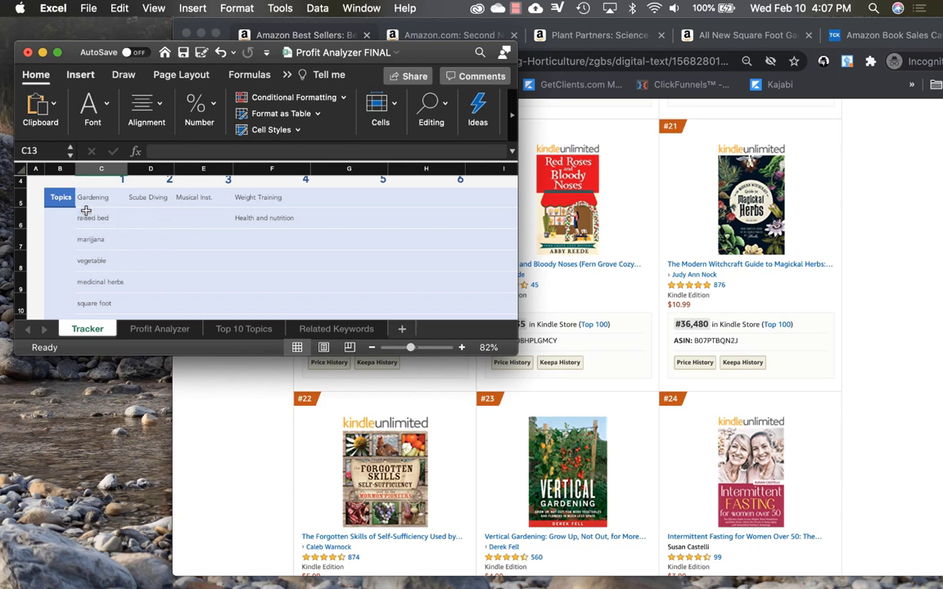
{"action": "scroll", "coordinate": [93, 266], "scroll_direction": "down", "scroll_amount": 1}
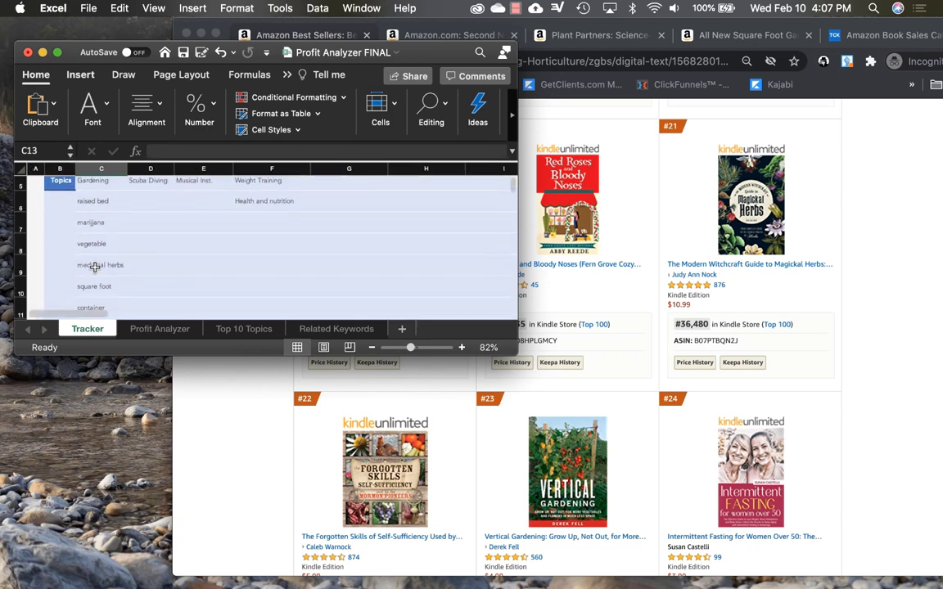
{"action": "scroll", "coordinate": [94, 267], "scroll_direction": "down", "scroll_amount": 2}
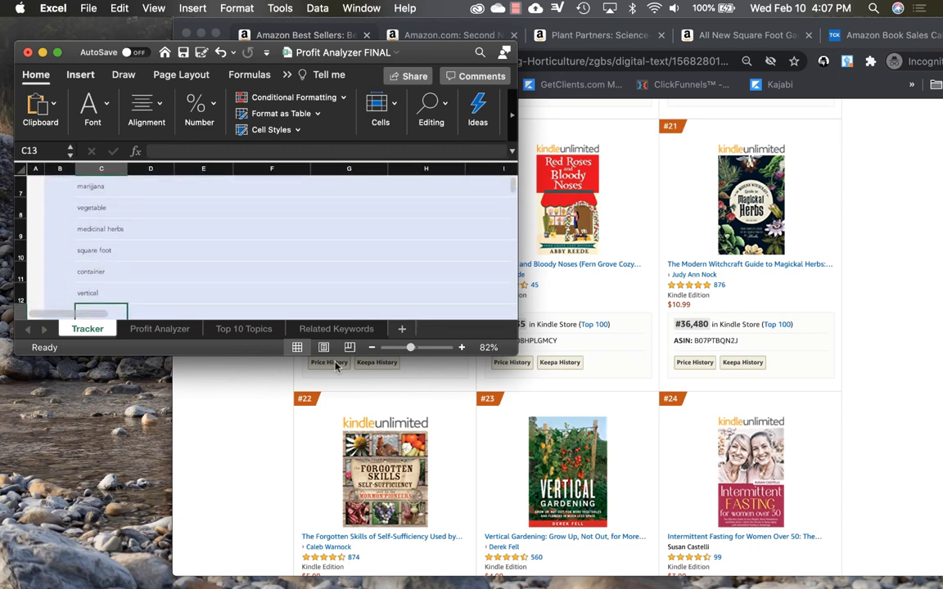
{"action": "scroll", "coordinate": [636, 434], "scroll_direction": "down", "scroll_amount": 3}
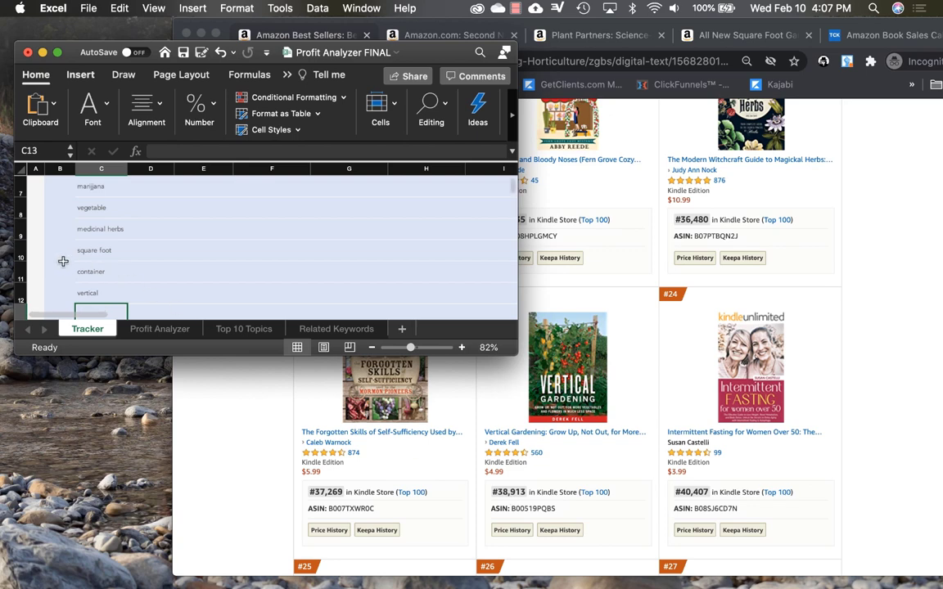
{"action": "scroll", "coordinate": [142, 269], "scroll_direction": "up", "scroll_amount": 4}
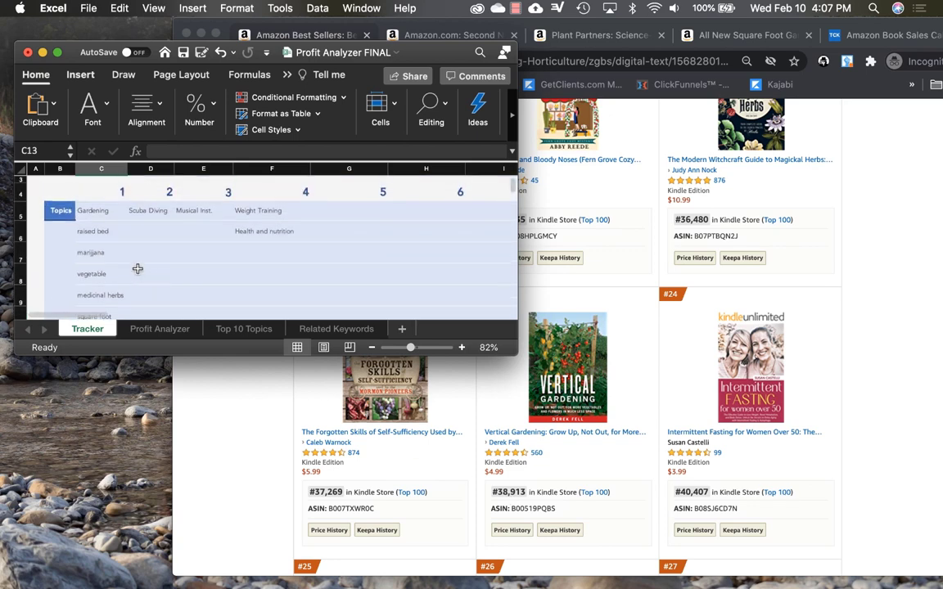
{"action": "scroll", "coordinate": [96, 256], "scroll_direction": "down", "scroll_amount": 4}
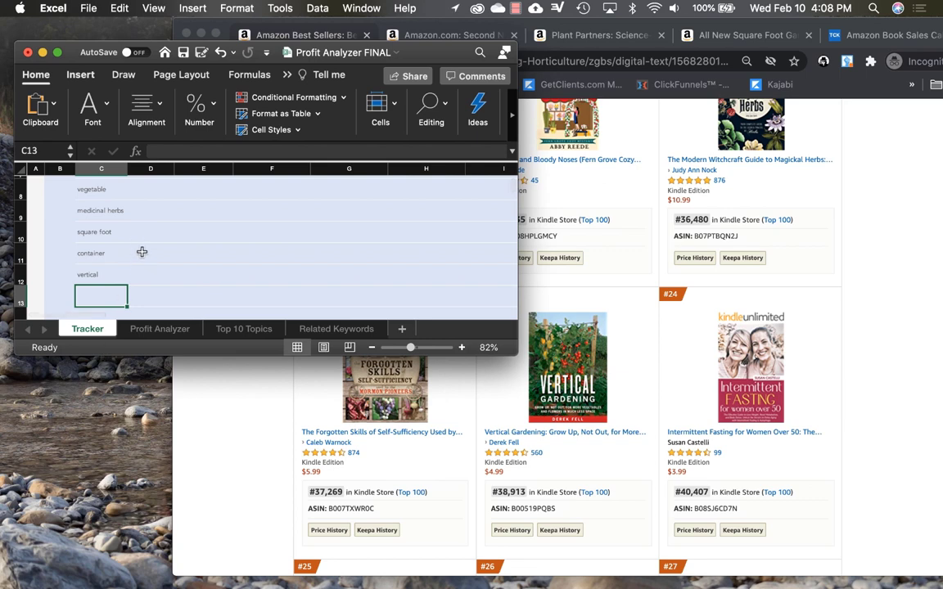
{"action": "scroll", "coordinate": [142, 252], "scroll_direction": "up", "scroll_amount": 5}
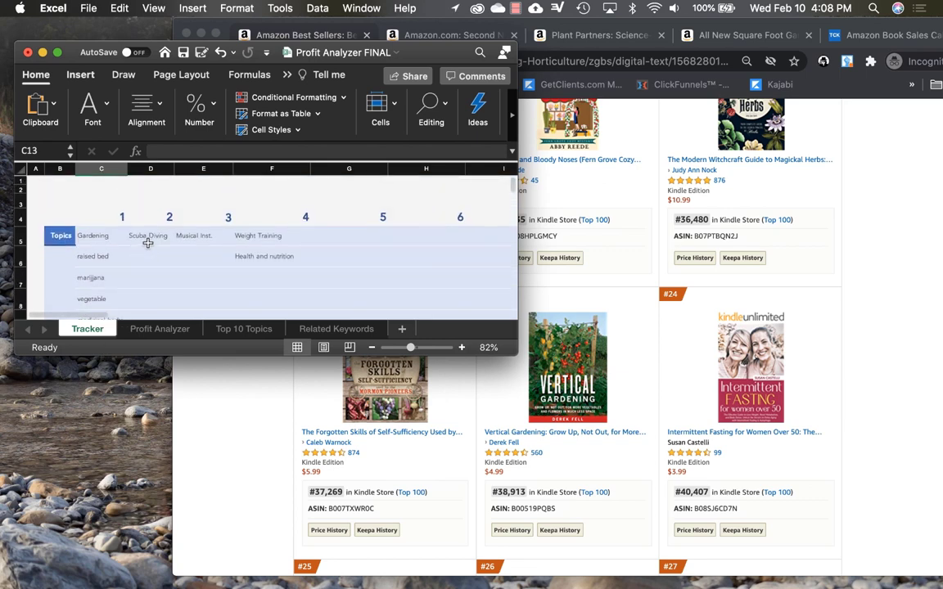
{"action": "left_click", "coordinate": [255, 423]}
Go through Kindle eBooks to the Sports & Outdoors Kindle best-seller list
{"action": "scroll", "coordinate": [254, 423], "scroll_direction": "up", "scroll_amount": 15}
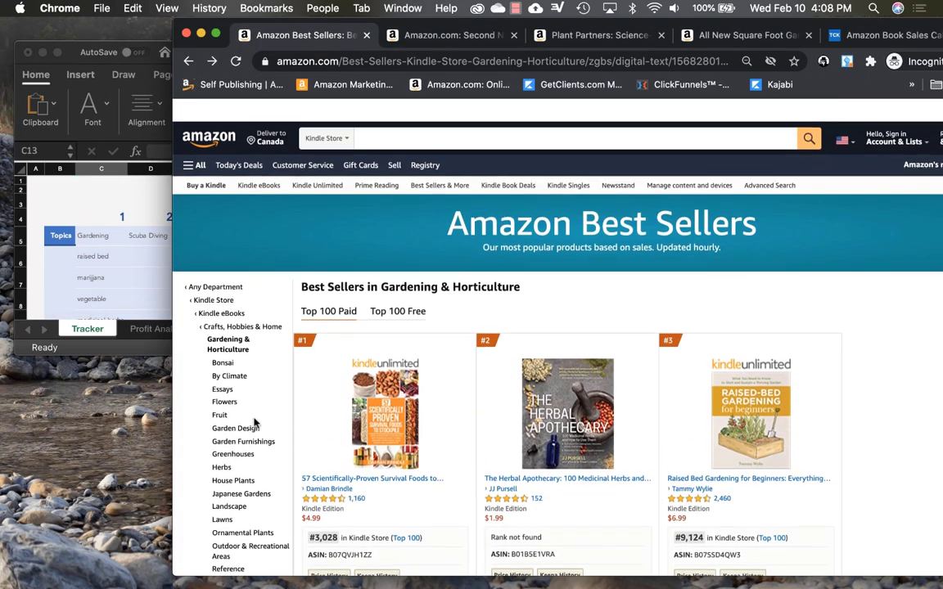
{"action": "scroll", "coordinate": [255, 423], "scroll_direction": "up", "scroll_amount": 3}
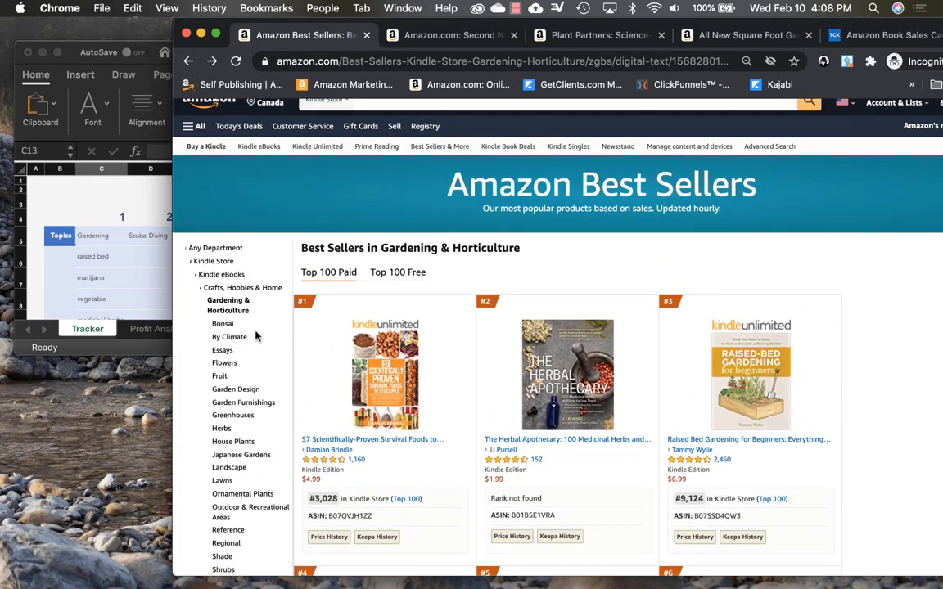
{"action": "left_click", "coordinate": [215, 275]}
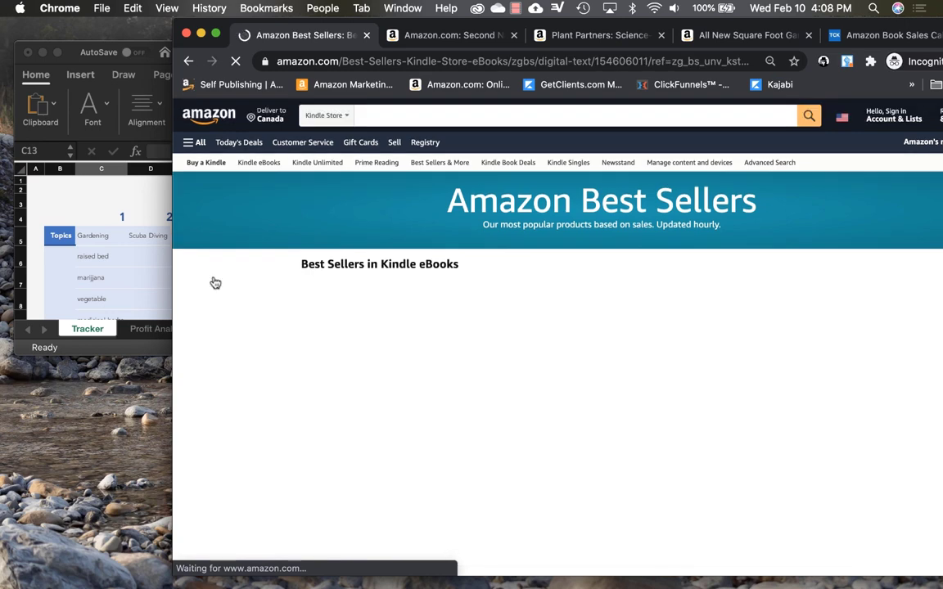
{"action": "scroll", "coordinate": [291, 376], "scroll_direction": "down", "scroll_amount": 5}
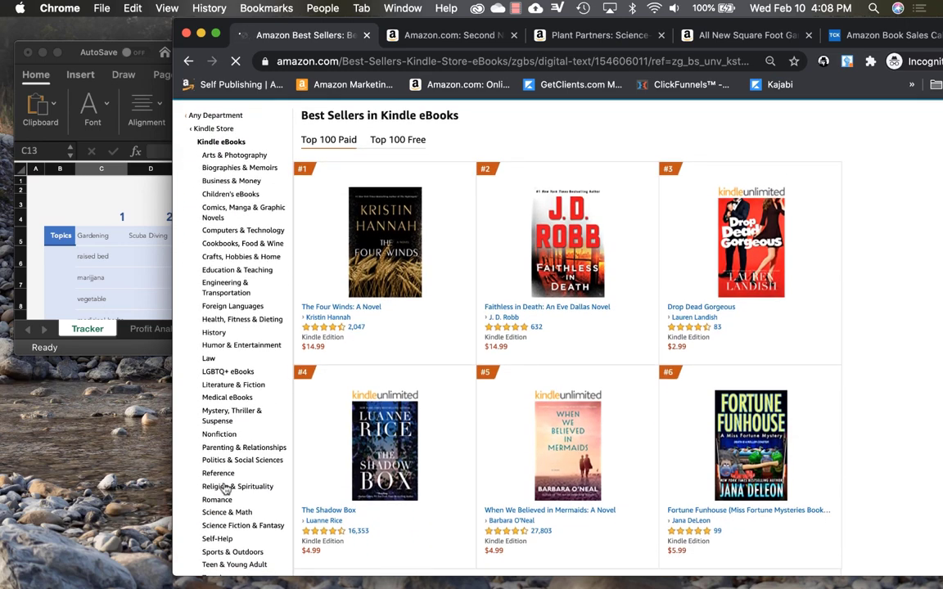
{"action": "left_click", "coordinate": [228, 523]}
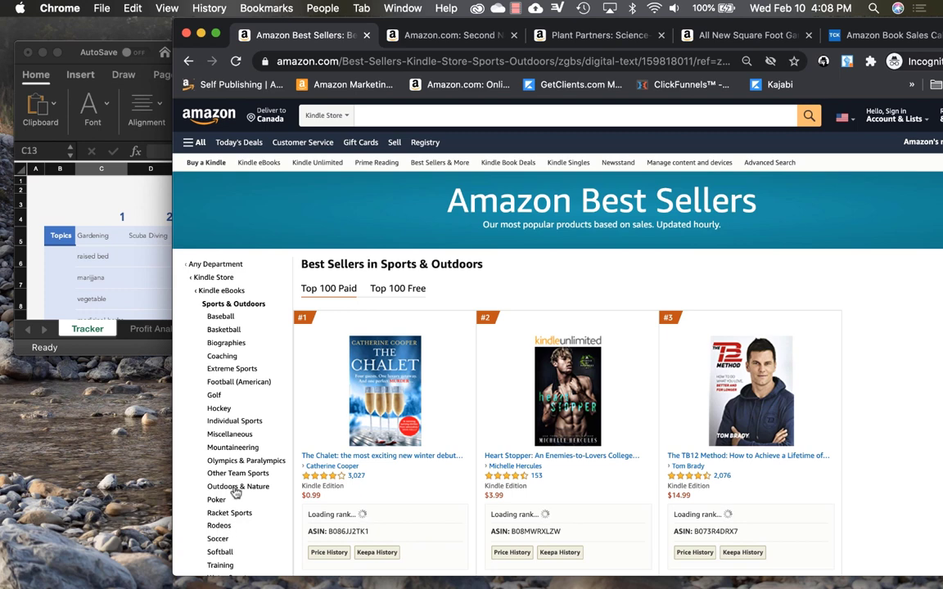
Browse the Kindle Water Sports best sellers, then open the Swimming subcategory list
{"action": "scroll", "coordinate": [235, 491], "scroll_direction": "down", "scroll_amount": 2}
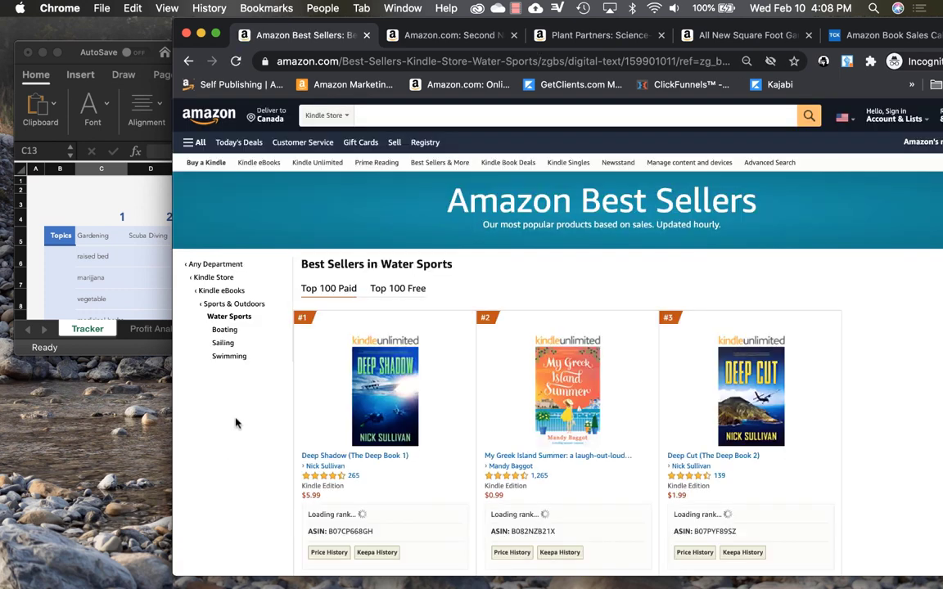
{"action": "scroll", "coordinate": [236, 423], "scroll_direction": "down", "scroll_amount": 1}
{"action": "mouse_move", "coordinate": [357, 340]}
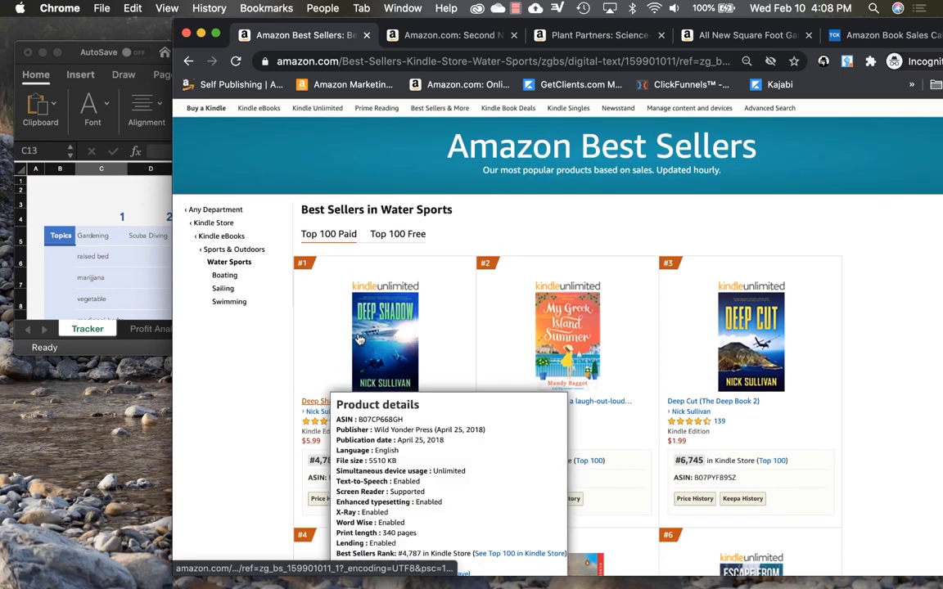
{"action": "scroll", "coordinate": [313, 346], "scroll_direction": "down", "scroll_amount": 1}
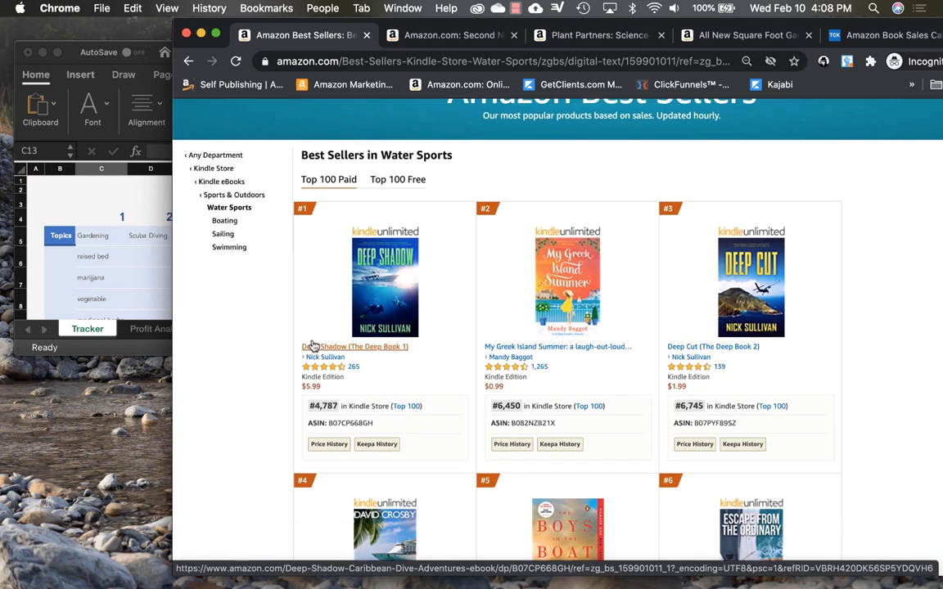
{"action": "scroll", "coordinate": [312, 343], "scroll_direction": "down", "scroll_amount": 3}
{"action": "scroll", "coordinate": [312, 344], "scroll_direction": "down", "scroll_amount": 1}
{"action": "scroll", "coordinate": [312, 344], "scroll_direction": "up", "scroll_amount": 1}
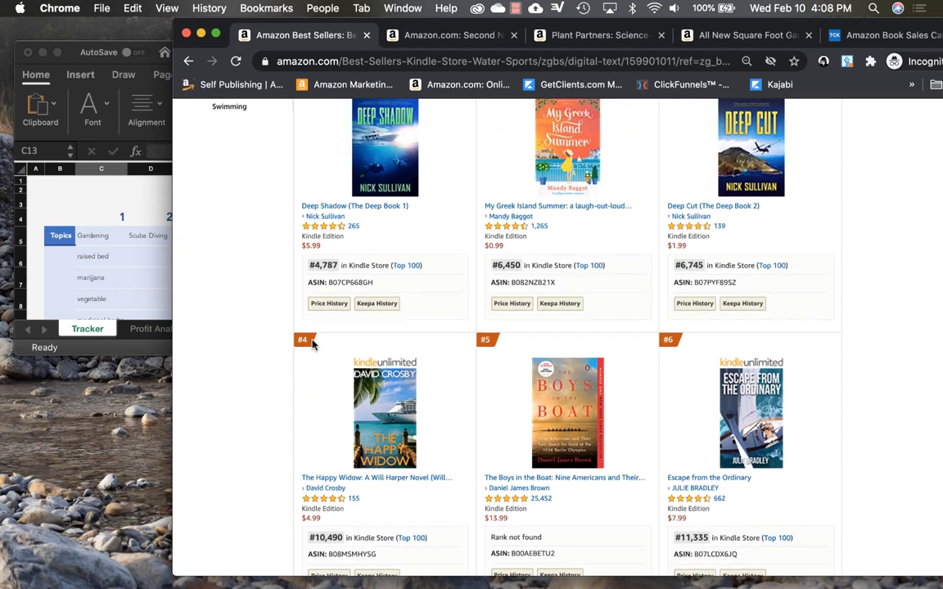
{"action": "scroll", "coordinate": [311, 344], "scroll_direction": "down", "scroll_amount": 4}
{"action": "scroll", "coordinate": [311, 344], "scroll_direction": "down", "scroll_amount": 5}
{"action": "scroll", "coordinate": [314, 346], "scroll_direction": "up", "scroll_amount": 1}
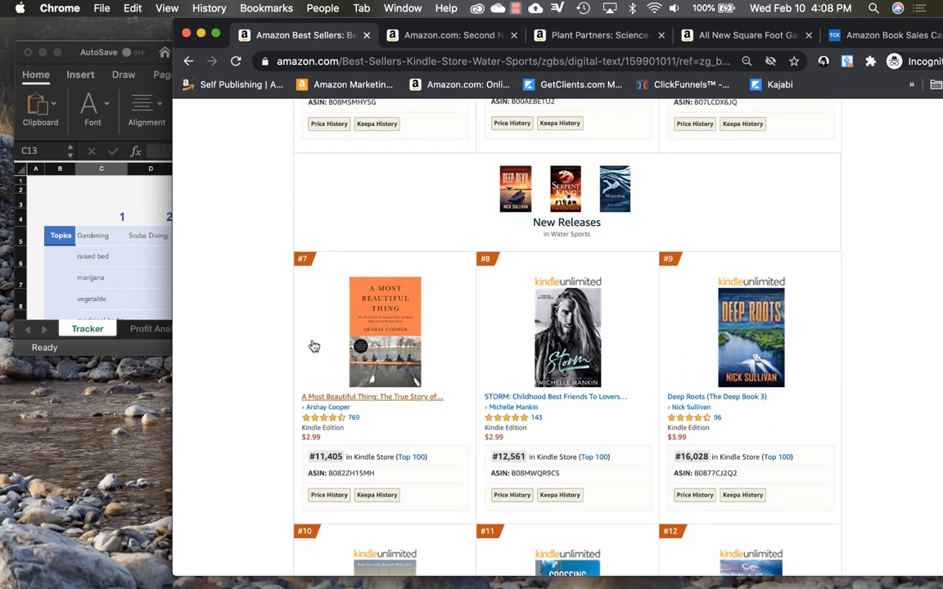
{"action": "scroll", "coordinate": [313, 346], "scroll_direction": "down", "scroll_amount": 4}
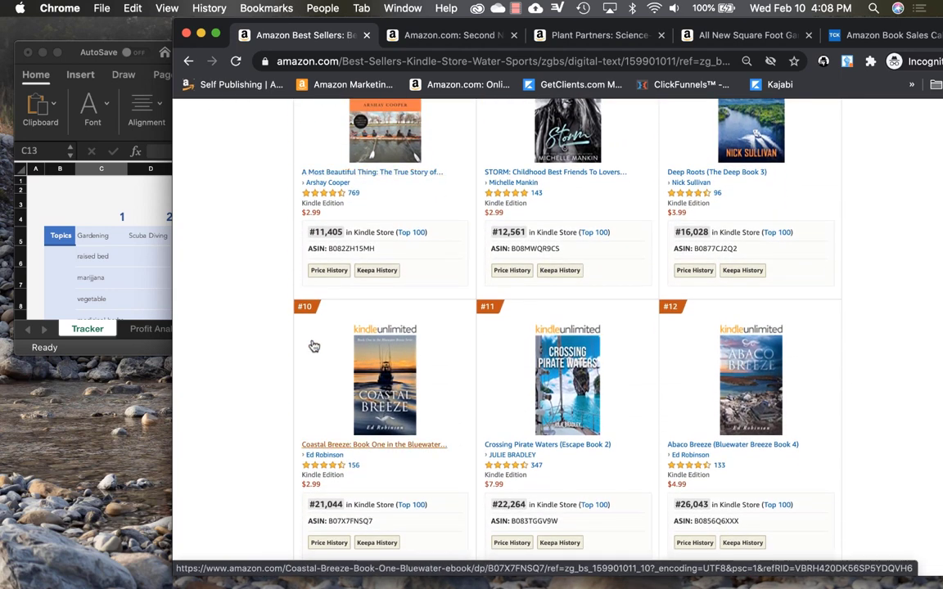
{"action": "left_click", "coordinate": [232, 351]}
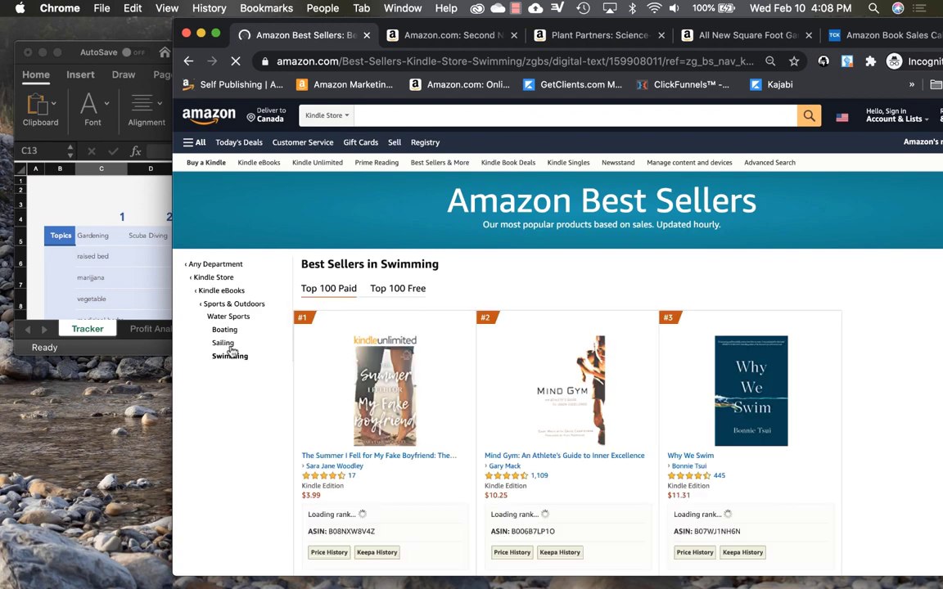
{"action": "scroll", "coordinate": [231, 351], "scroll_direction": "down", "scroll_amount": 7}
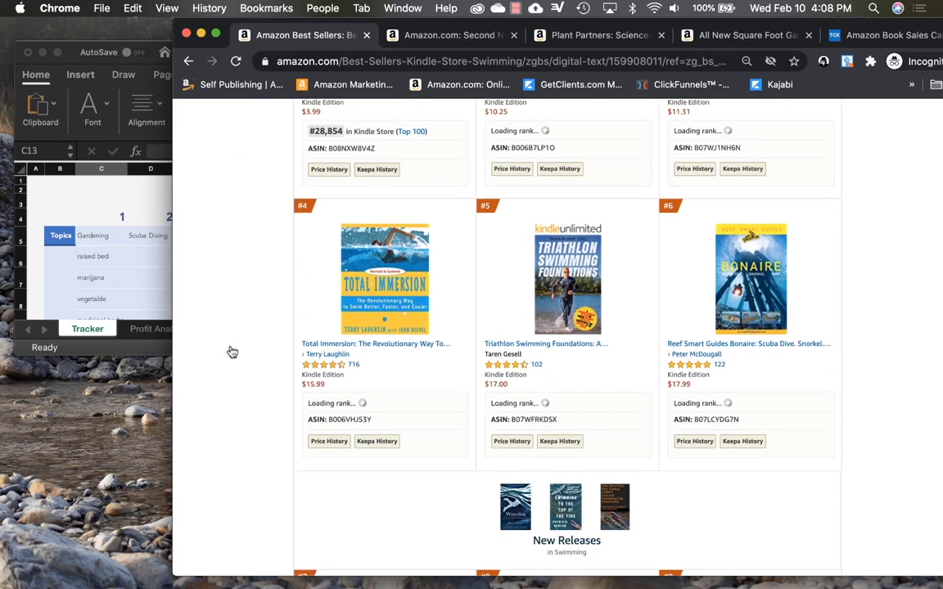
{"action": "scroll", "coordinate": [247, 357], "scroll_direction": "down", "scroll_amount": 8}
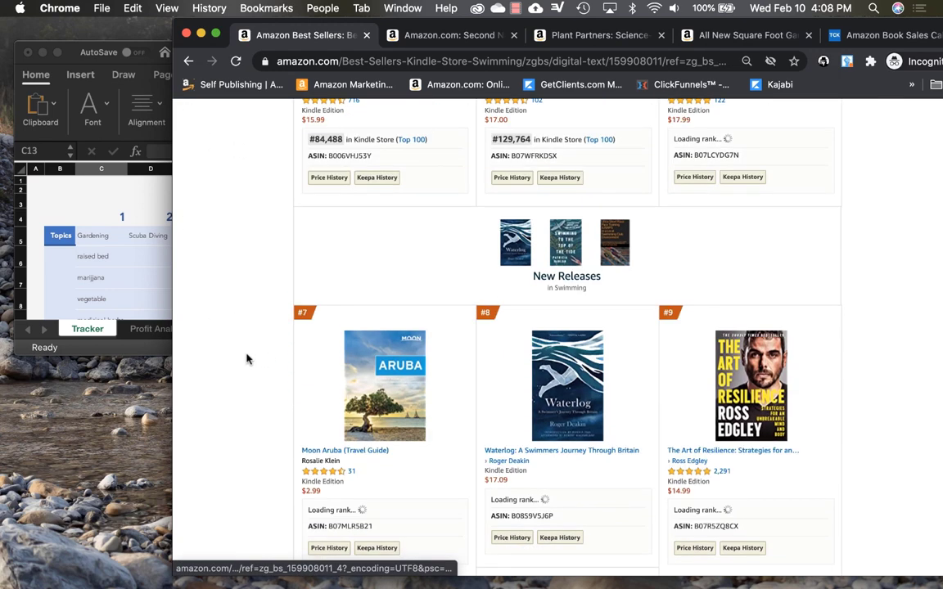
{"action": "scroll", "coordinate": [247, 358], "scroll_direction": "down", "scroll_amount": 4}
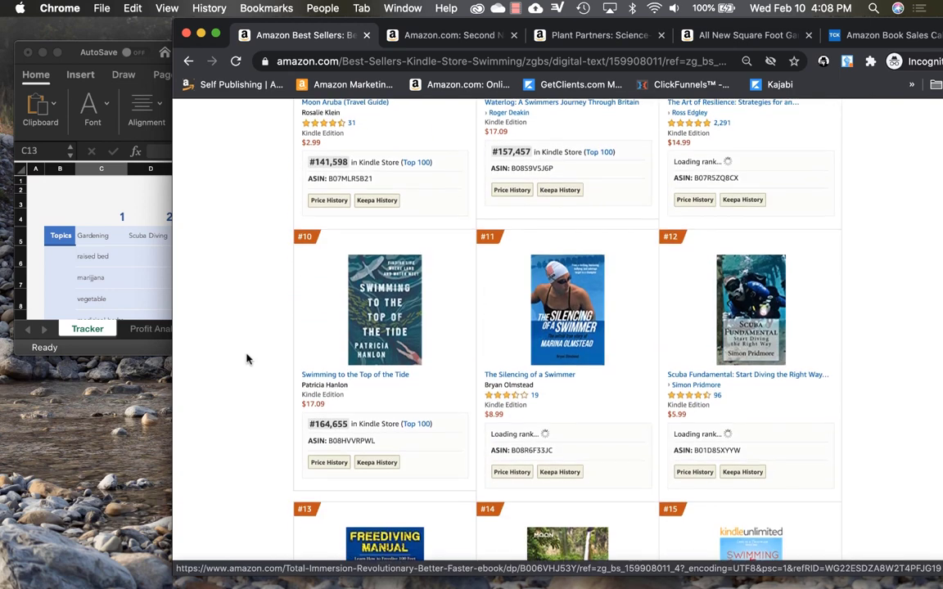
{"action": "scroll", "coordinate": [247, 358], "scroll_direction": "down", "scroll_amount": 4}
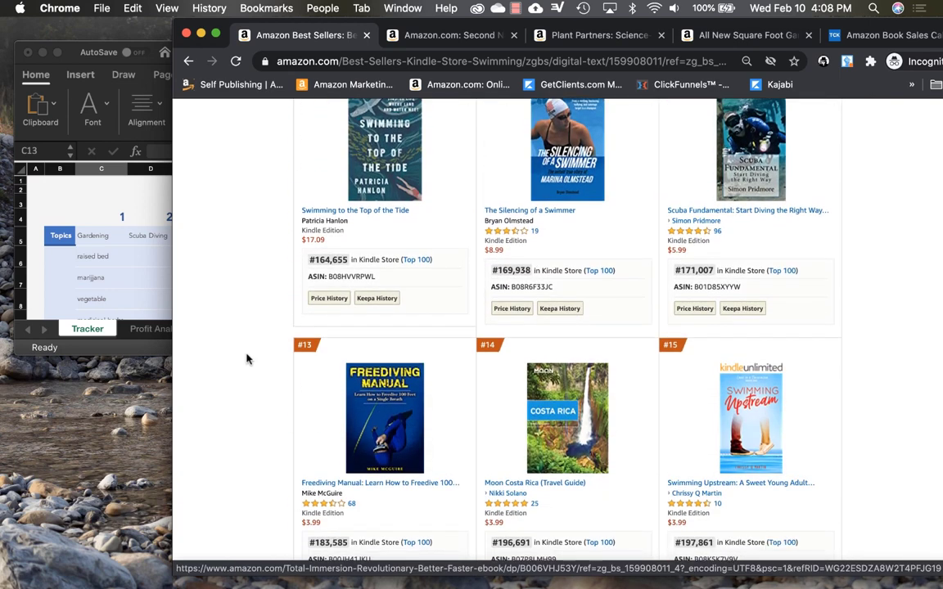
{"action": "scroll", "coordinate": [247, 357], "scroll_direction": "up", "scroll_amount": 2}
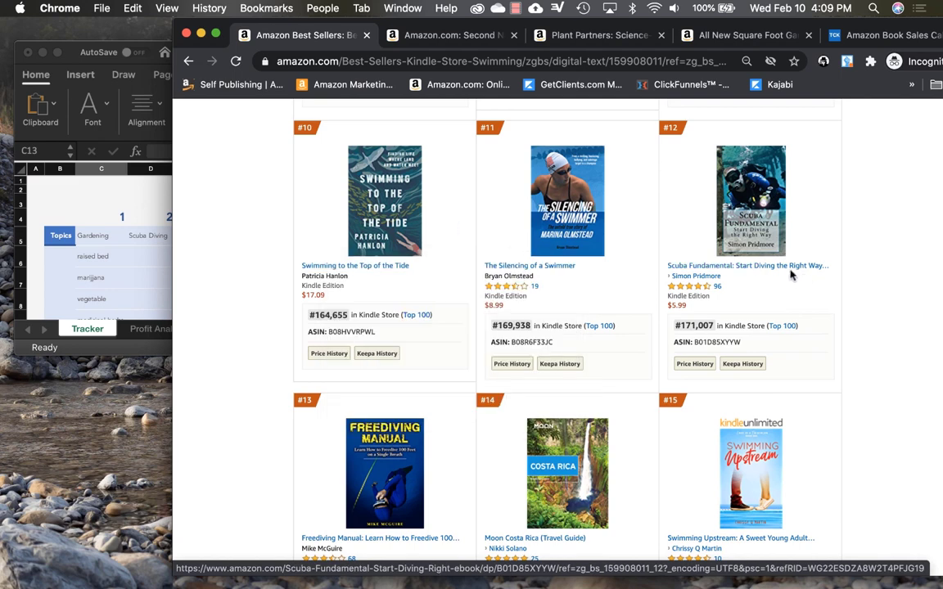
{"action": "mouse_move", "coordinate": [771, 233]}
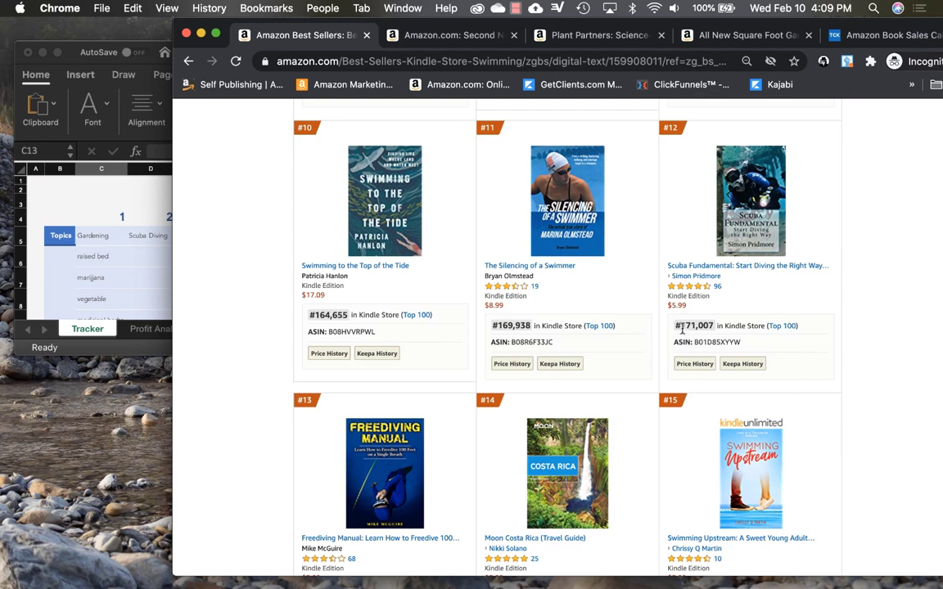
{"action": "scroll", "coordinate": [686, 328], "scroll_direction": "down", "scroll_amount": 5}
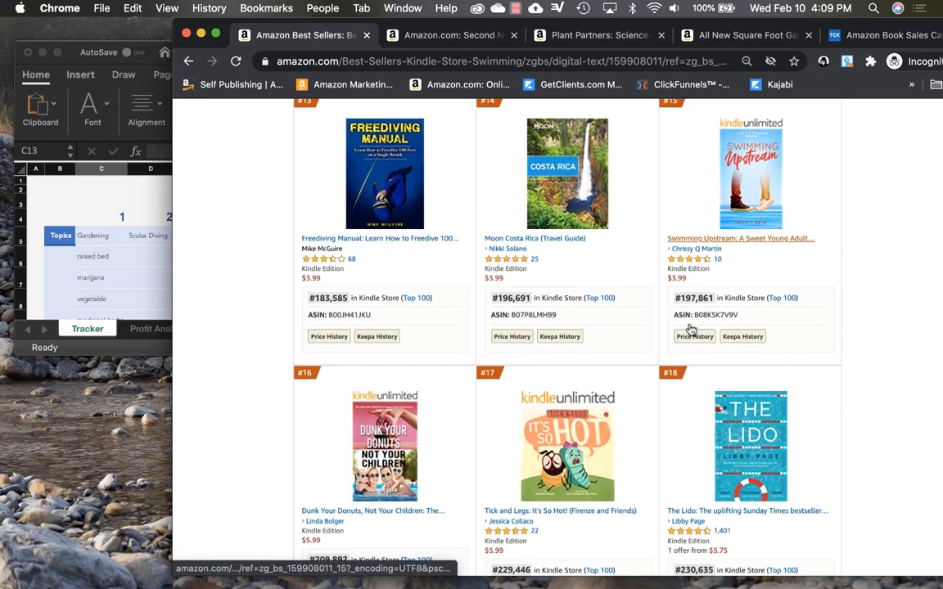
{"action": "scroll", "coordinate": [690, 328], "scroll_direction": "down", "scroll_amount": 3}
{"action": "scroll", "coordinate": [690, 327], "scroll_direction": "up", "scroll_amount": 15}
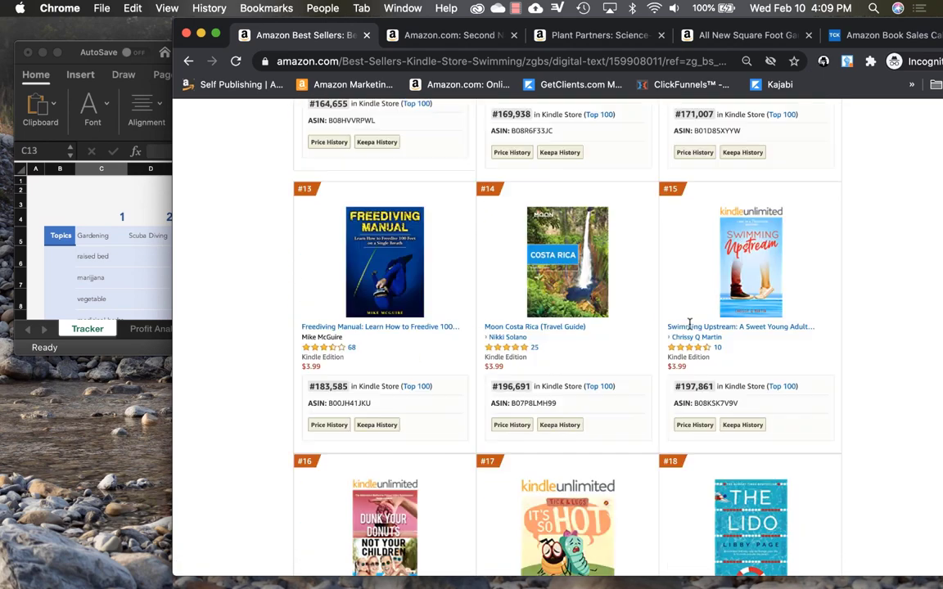
Search the Kindle Store for 'scuba diving' and scroll through the 1,000+ results
{"action": "left_click", "coordinate": [540, 115]}
{"action": "type", "text": "scrab"}
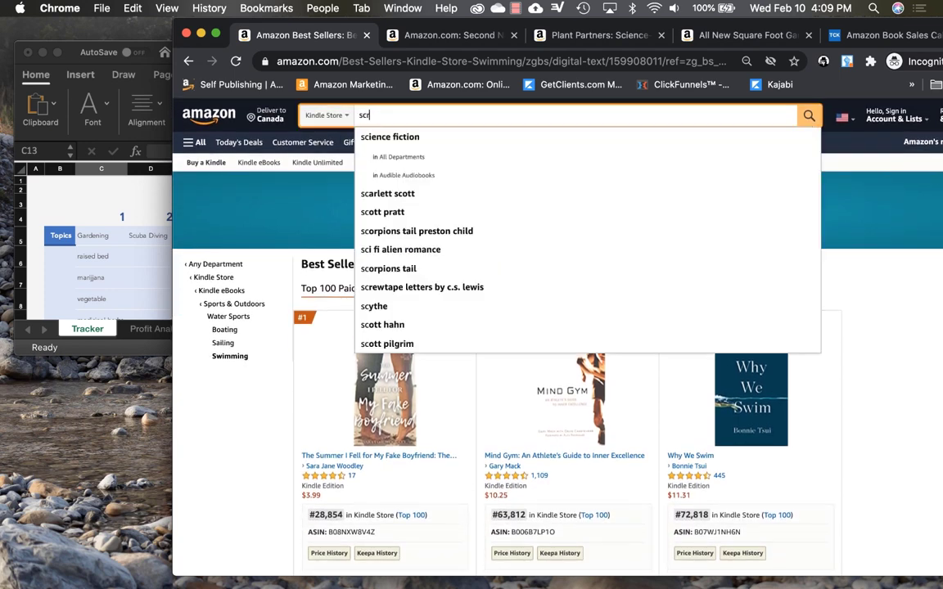
{"action": "key", "text": "BackSpace"}
{"action": "key", "text": "BackSpace"}
{"action": "key", "text": "BackSpace"}
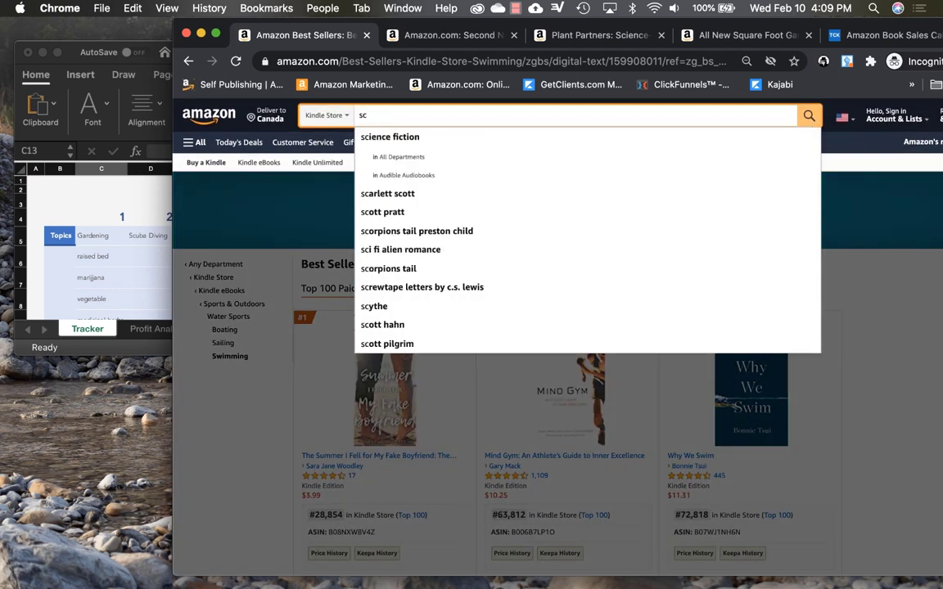
{"action": "type", "text": "uba d"}
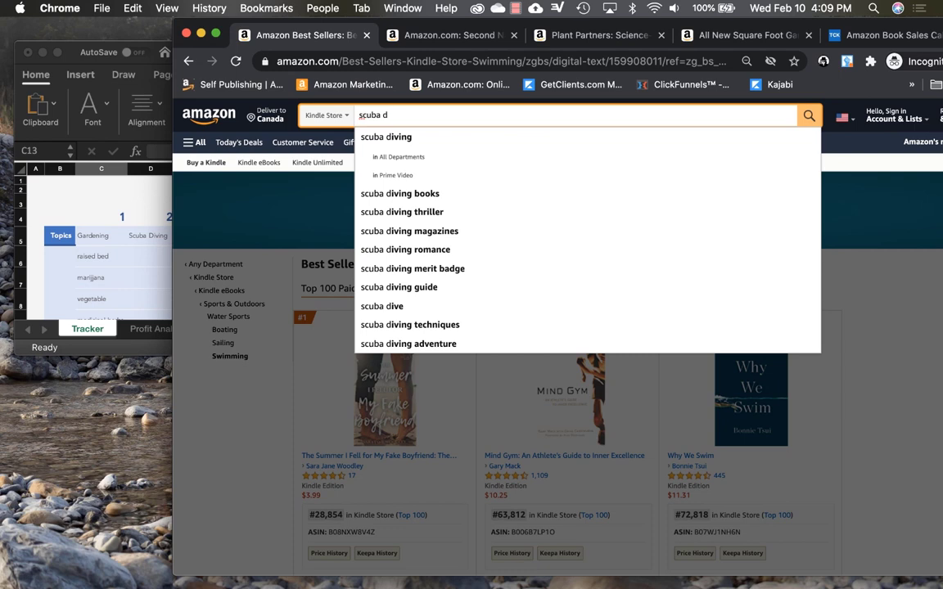
{"action": "type", "text": "iving"}
{"action": "key", "text": "Return"}
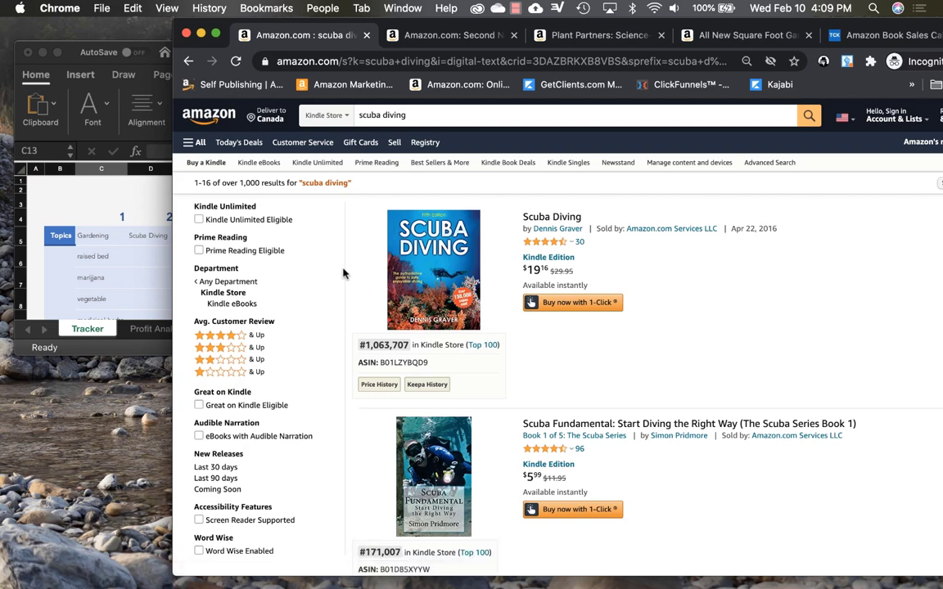
{"action": "scroll", "coordinate": [388, 357], "scroll_direction": "down", "scroll_amount": 5}
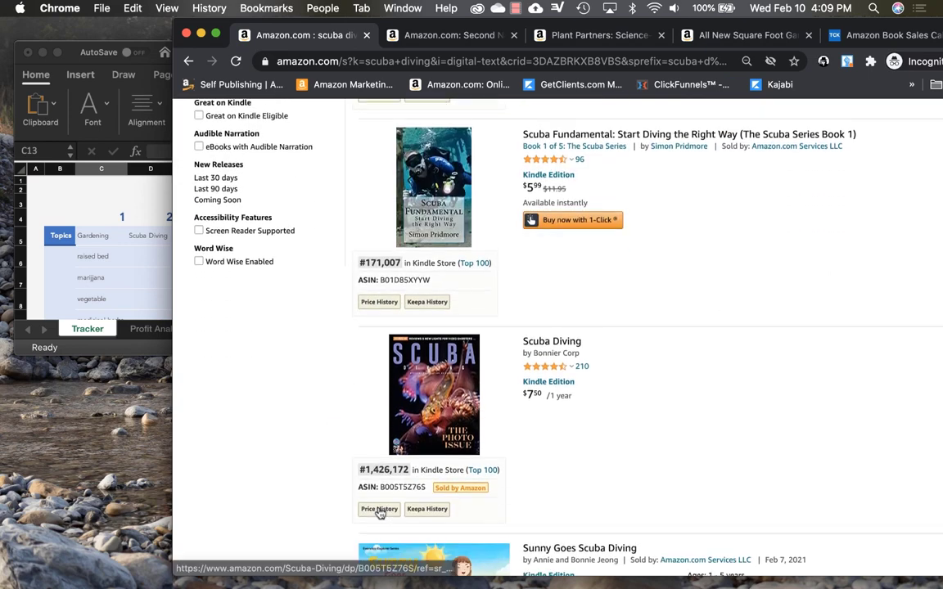
{"action": "scroll", "coordinate": [352, 476], "scroll_direction": "down", "scroll_amount": 2}
{"action": "scroll", "coordinate": [382, 420], "scroll_direction": "down", "scroll_amount": 3}
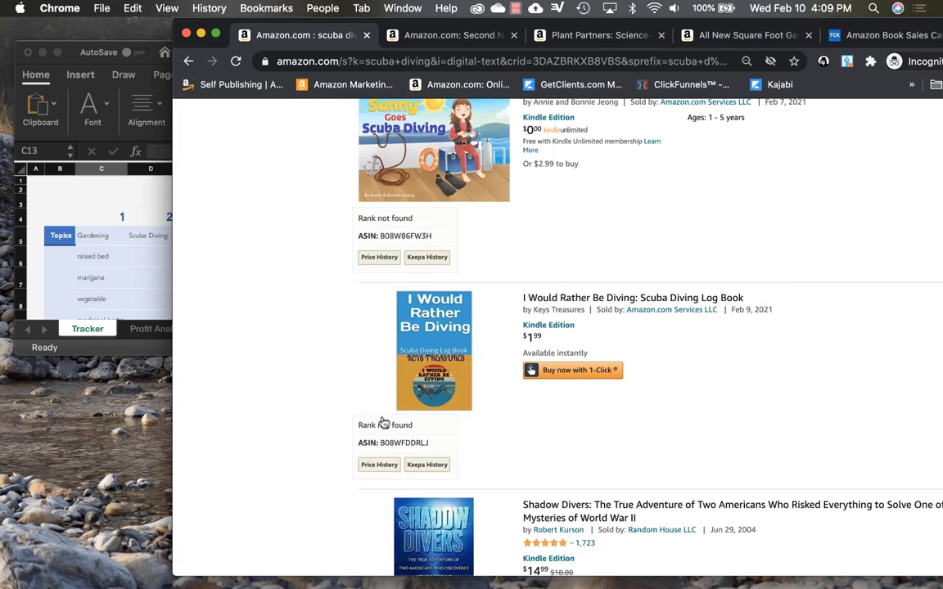
{"action": "scroll", "coordinate": [376, 419], "scroll_direction": "up", "scroll_amount": 15}
Check the Scuba Diving topic in Excel's D5, then return to the search results
{"action": "left_click", "coordinate": [129, 236]}
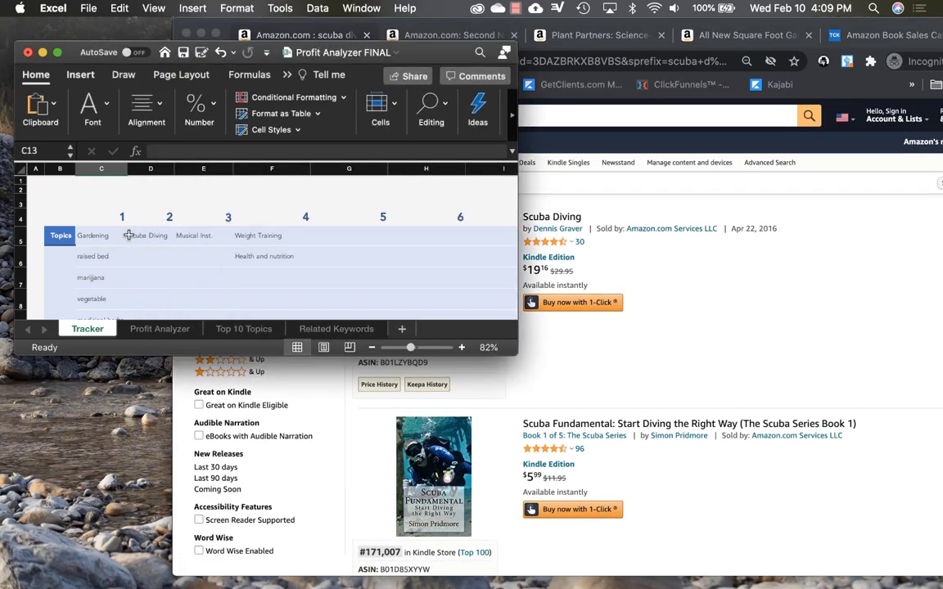
{"action": "left_click", "coordinate": [150, 238]}
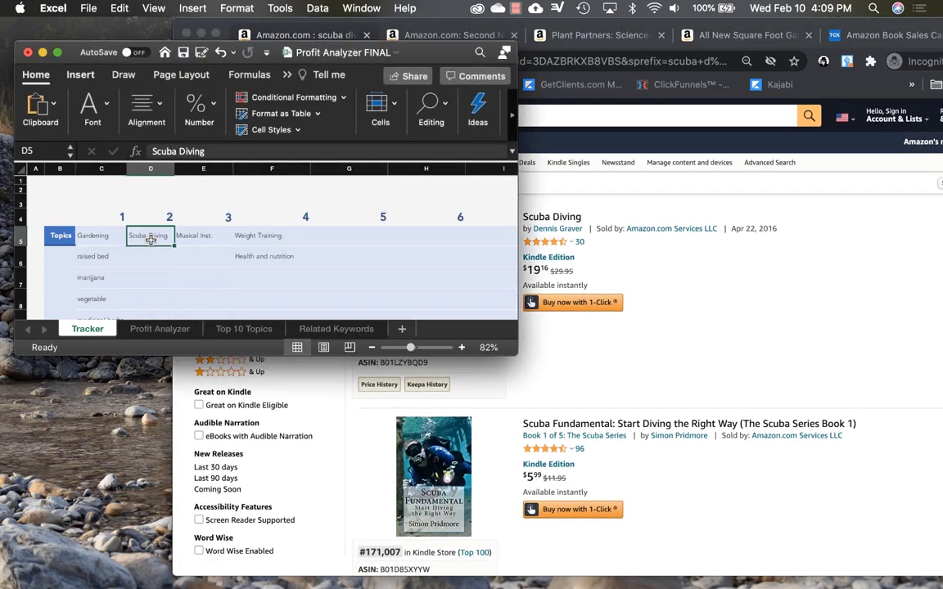
{"action": "key", "text": "Right"}
{"action": "left_click", "coordinate": [354, 388]}
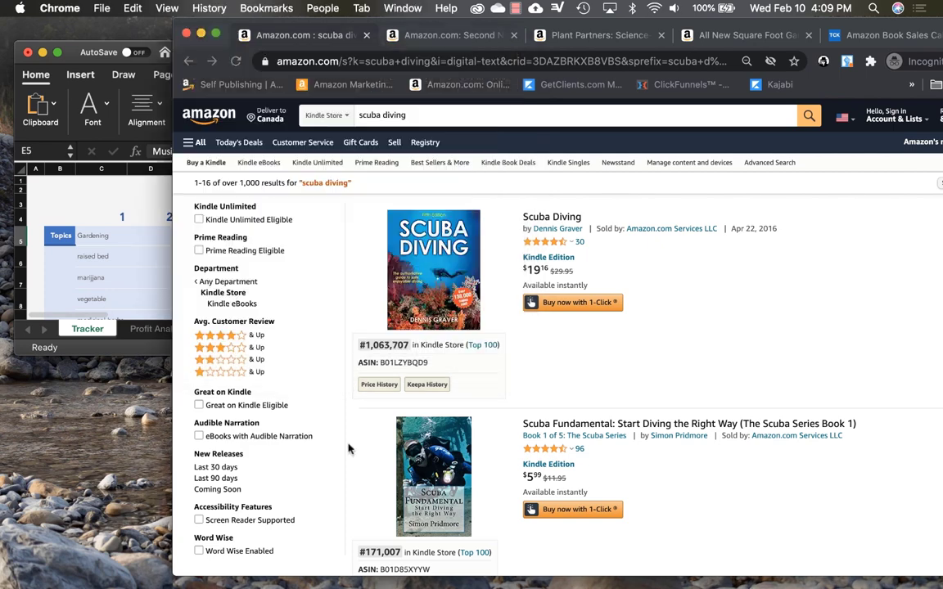
Navigate through Kindle eBooks, Nonfiction and Arts & Photography to the Music eBooks best sellers
{"action": "scroll", "coordinate": [347, 446], "scroll_direction": "down", "scroll_amount": 3}
{"action": "scroll", "coordinate": [347, 446], "scroll_direction": "up", "scroll_amount": 3}
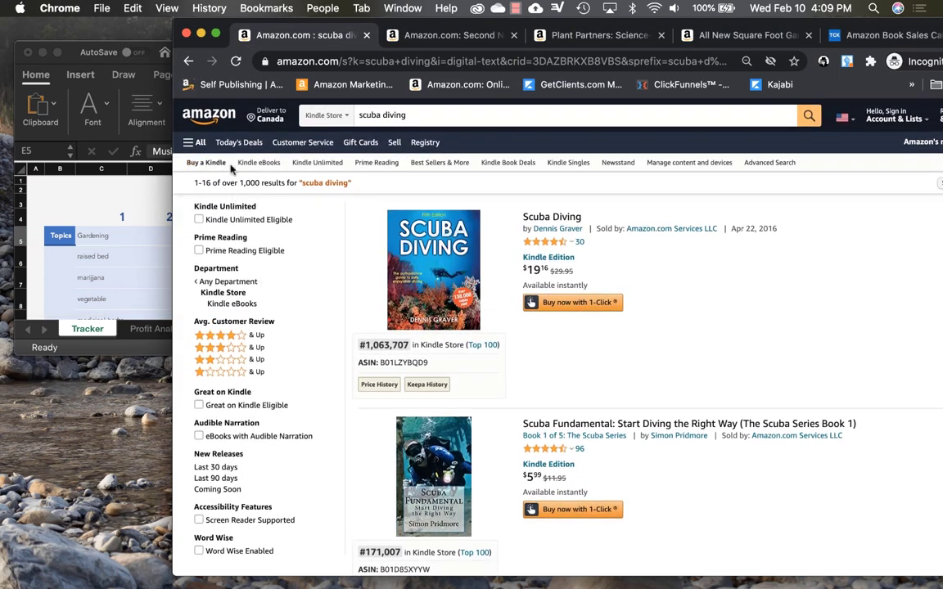
{"action": "left_click", "coordinate": [188, 62]}
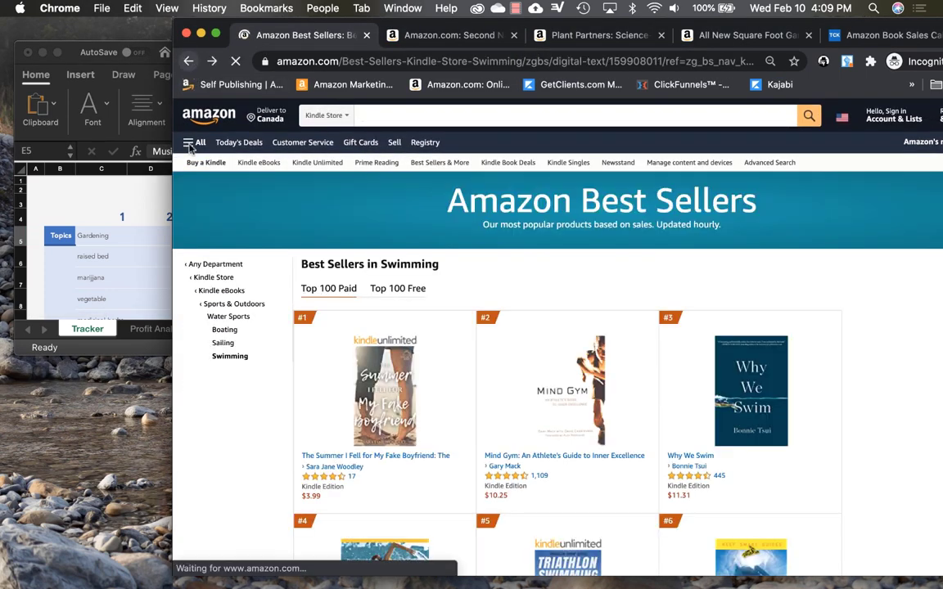
{"action": "left_click", "coordinate": [213, 278]}
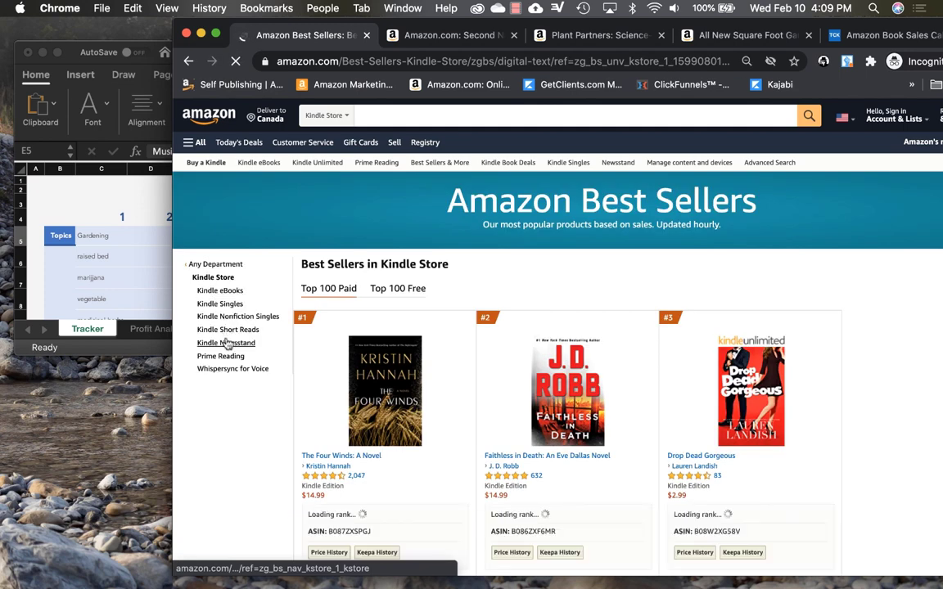
{"action": "left_click", "coordinate": [213, 293]}
{"action": "scroll", "coordinate": [241, 417], "scroll_direction": "down", "scroll_amount": 3}
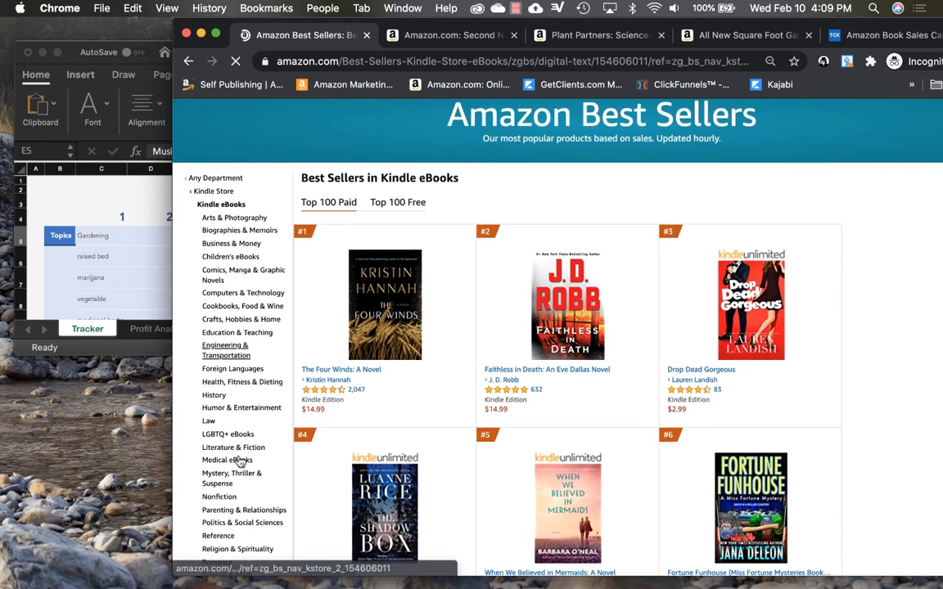
{"action": "left_click", "coordinate": [230, 501]}
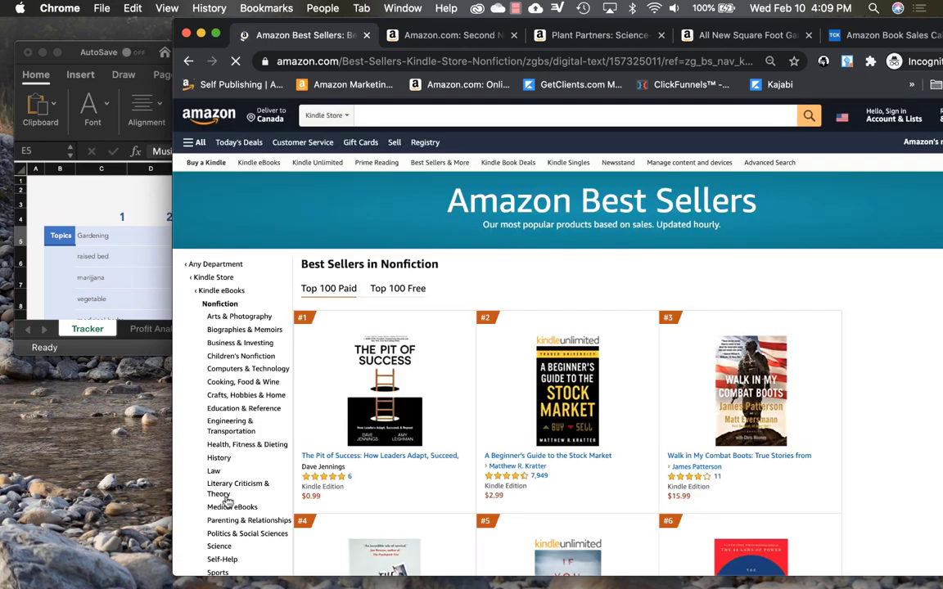
{"action": "scroll", "coordinate": [228, 502], "scroll_direction": "down", "scroll_amount": 2}
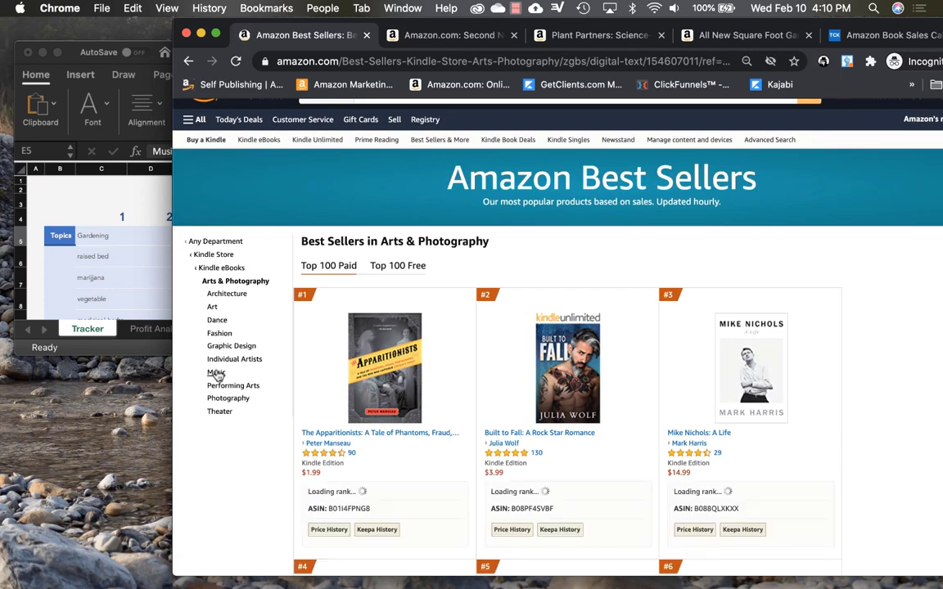
{"action": "left_click", "coordinate": [216, 372]}
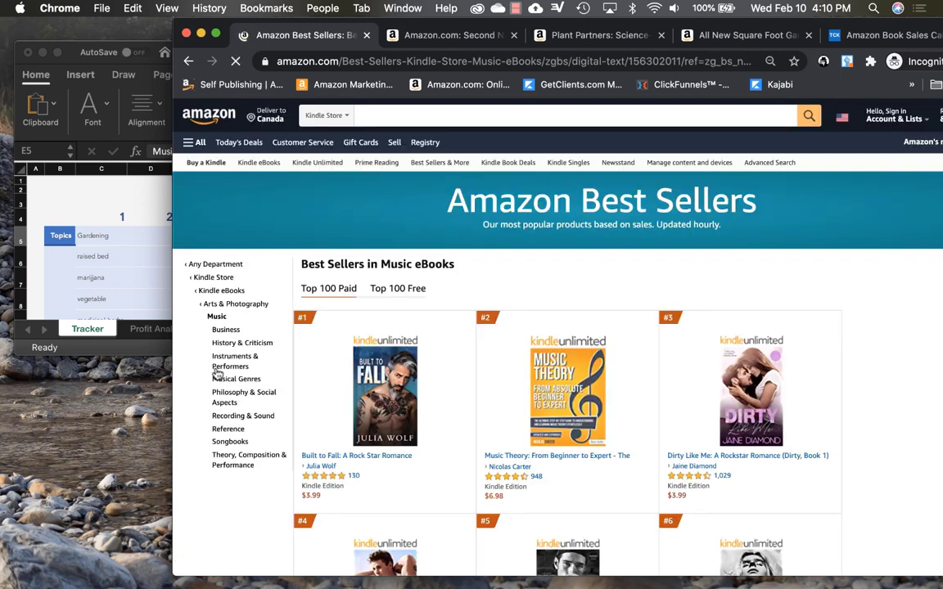
Scroll the Music eBooks best sellers down to titles #16–#18, ranked around #9,000
{"action": "scroll", "coordinate": [196, 393], "scroll_direction": "down", "scroll_amount": 1}
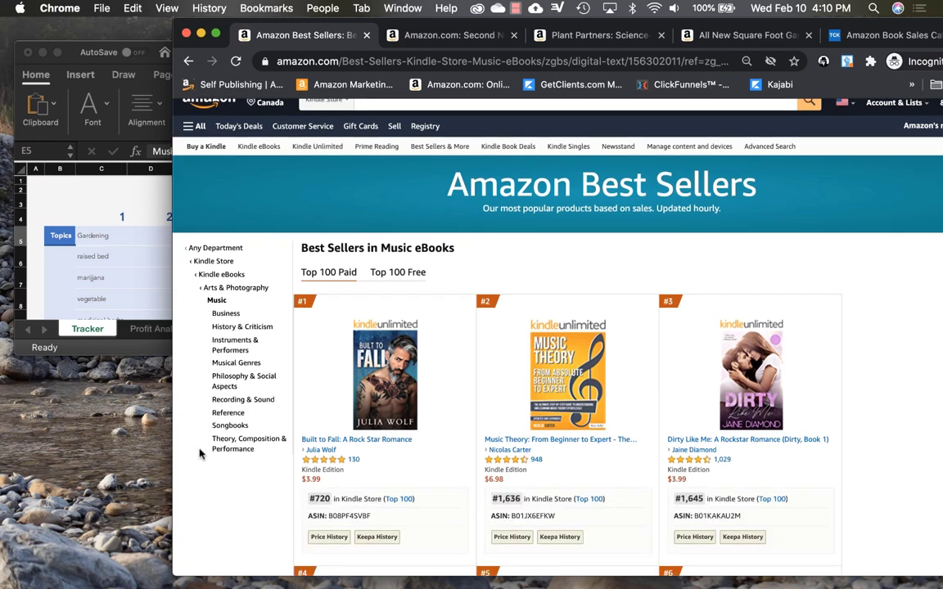
{"action": "scroll", "coordinate": [199, 454], "scroll_direction": "down", "scroll_amount": 10}
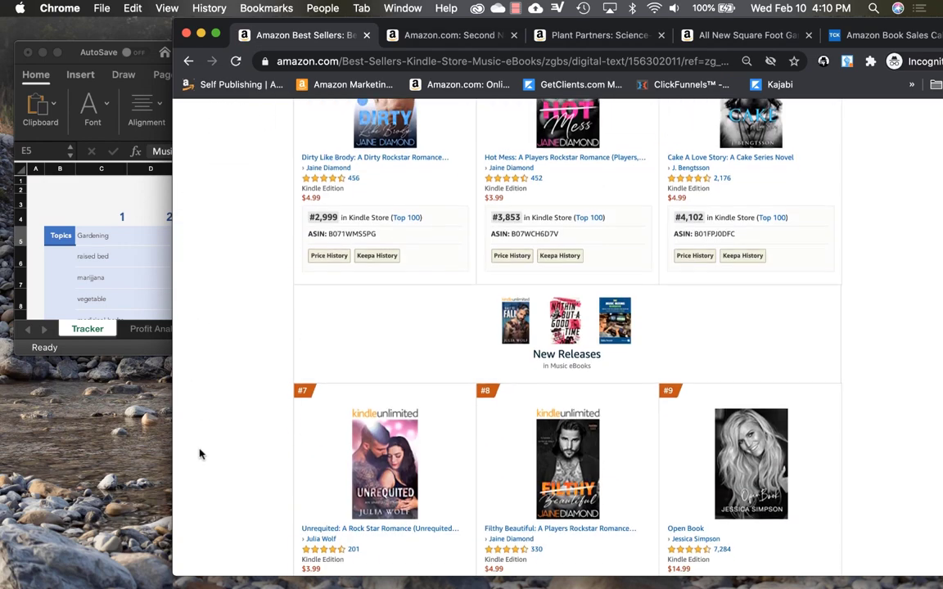
{"action": "scroll", "coordinate": [199, 454], "scroll_direction": "down", "scroll_amount": 10}
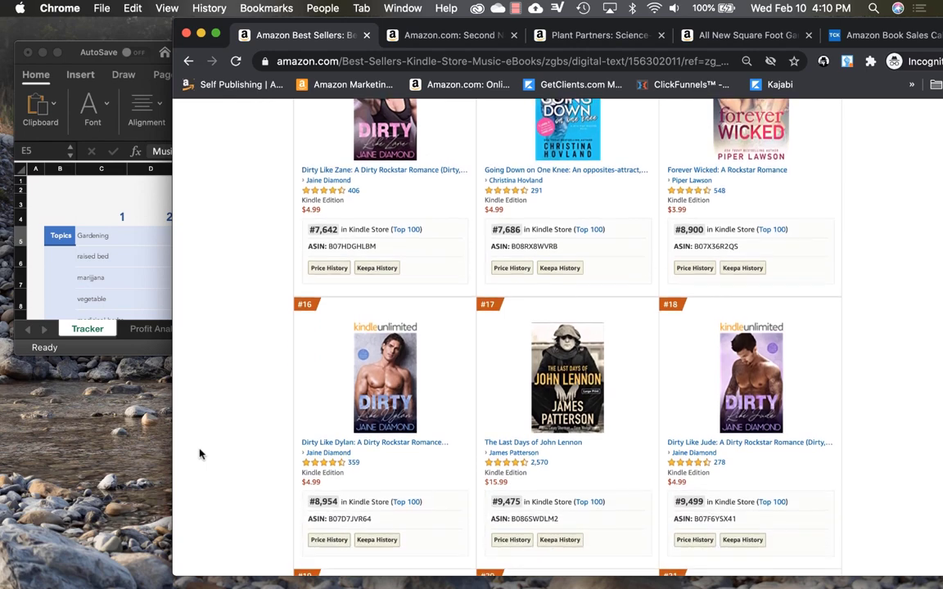
{"action": "scroll", "coordinate": [199, 454], "scroll_direction": "up", "scroll_amount": 20}
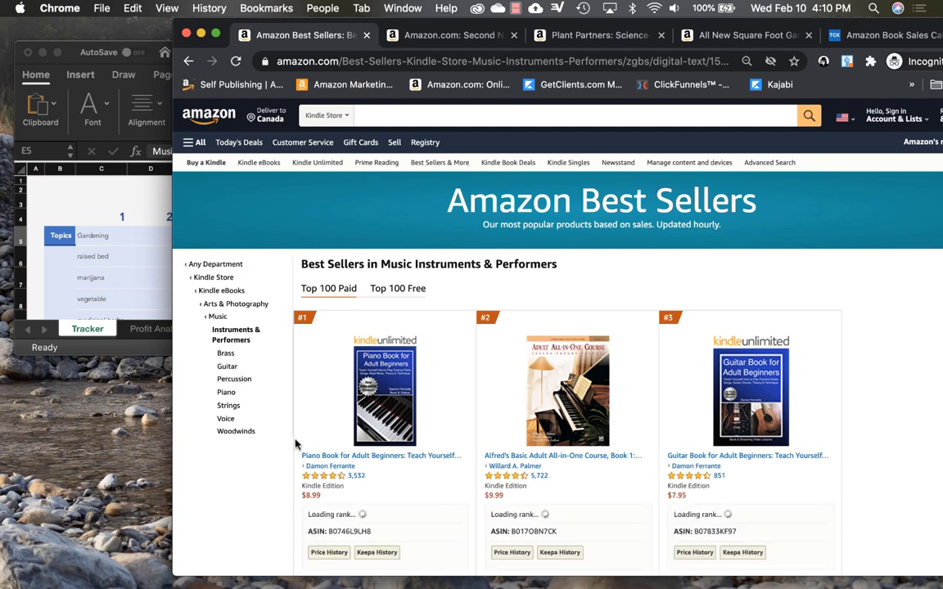
Scroll the Instruments & Performers best sellers through #50 and go to the #51–#100 page
{"action": "scroll", "coordinate": [296, 443], "scroll_direction": "down", "scroll_amount": 2}
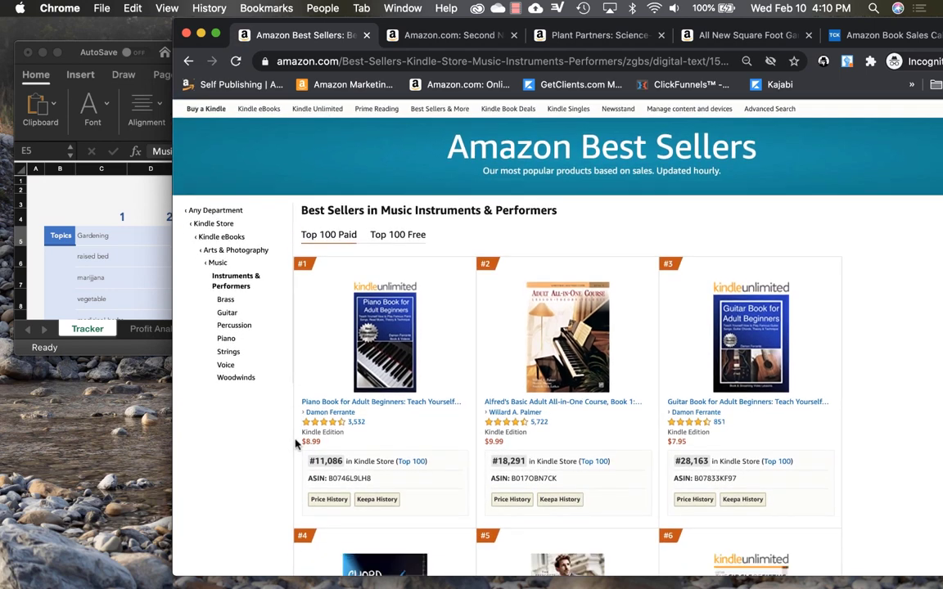
{"action": "scroll", "coordinate": [297, 443], "scroll_direction": "down", "scroll_amount": 2}
{"action": "scroll", "coordinate": [296, 442], "scroll_direction": "down", "scroll_amount": 10}
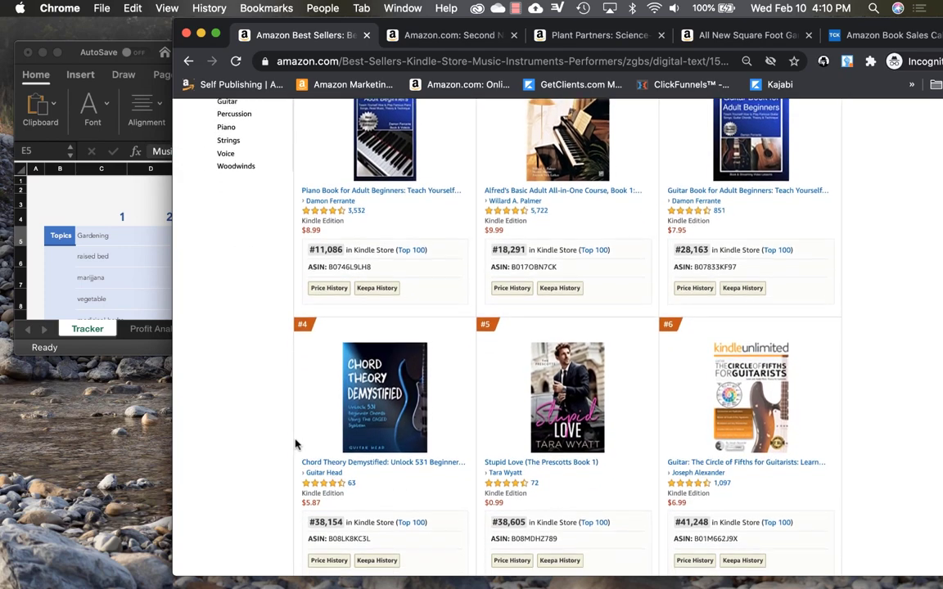
{"action": "scroll", "coordinate": [296, 445], "scroll_direction": "down", "scroll_amount": 1}
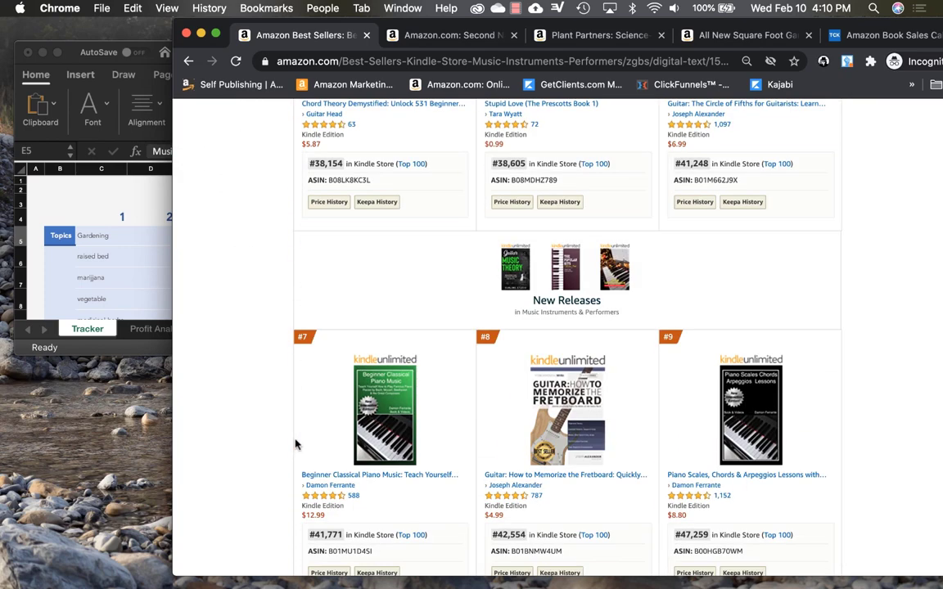
{"action": "scroll", "coordinate": [296, 445], "scroll_direction": "up", "scroll_amount": 10}
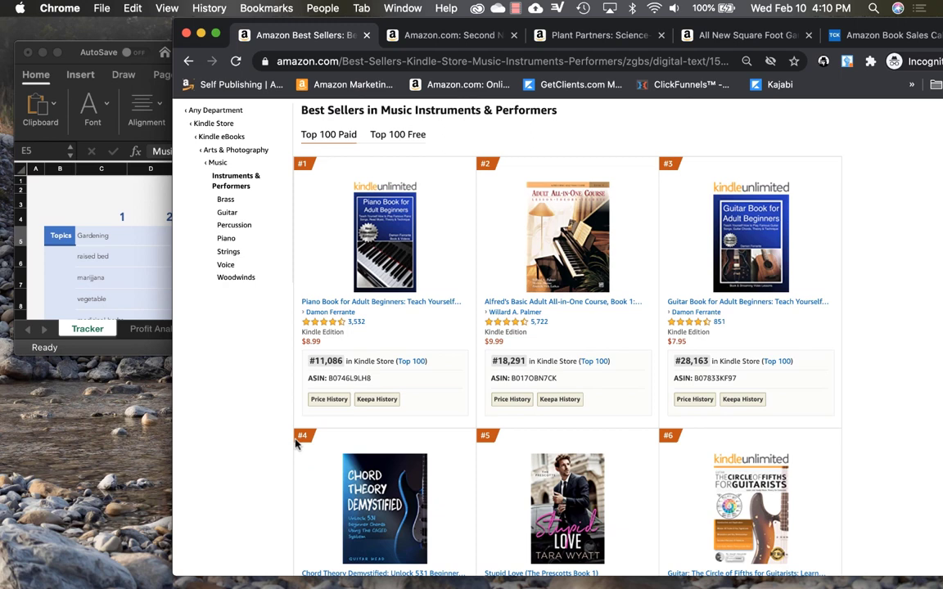
{"action": "scroll", "coordinate": [297, 443], "scroll_direction": "down", "scroll_amount": 3}
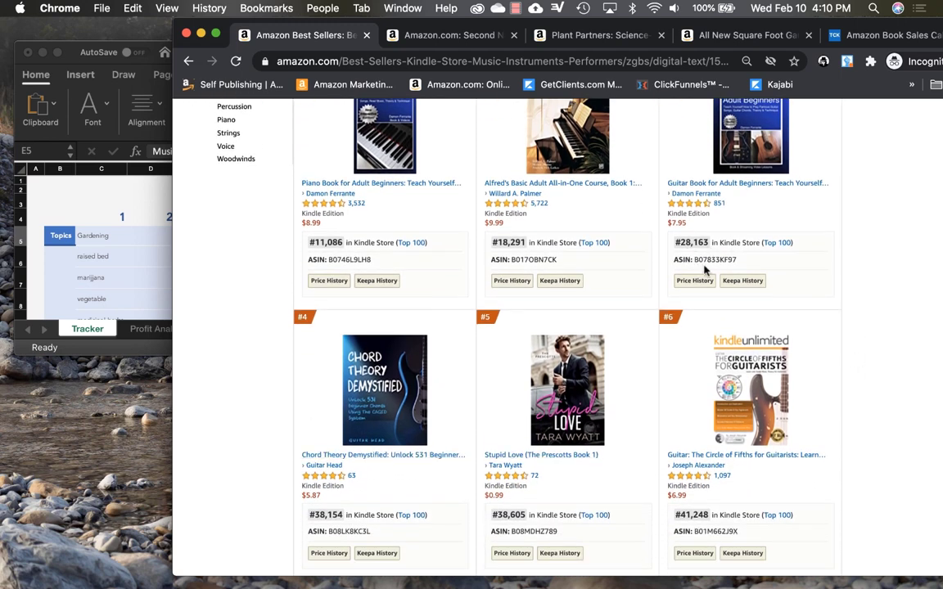
{"action": "scroll", "coordinate": [703, 270], "scroll_direction": "down", "scroll_amount": 3}
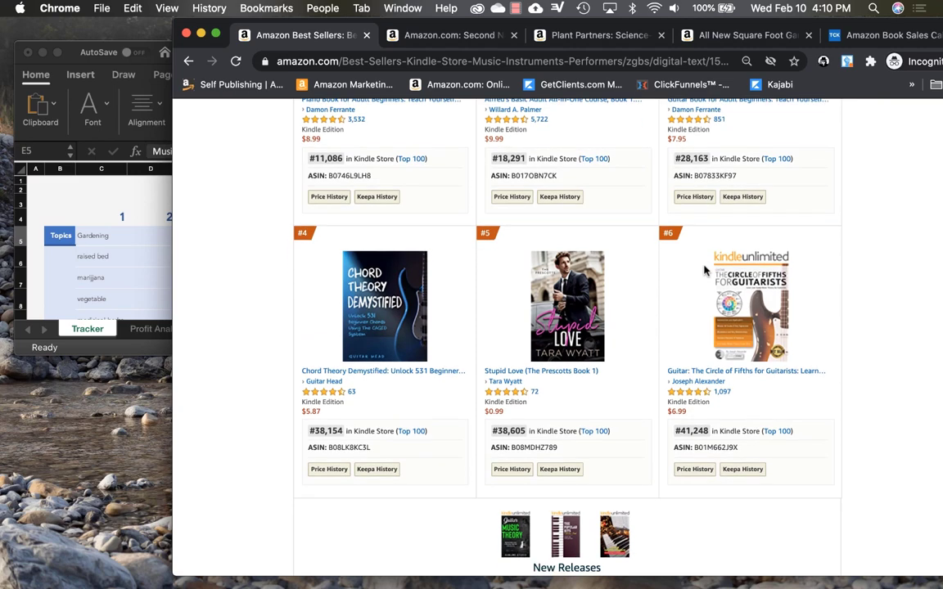
{"action": "scroll", "coordinate": [704, 270], "scroll_direction": "up", "scroll_amount": 2}
{"action": "scroll", "coordinate": [703, 270], "scroll_direction": "down", "scroll_amount": 10}
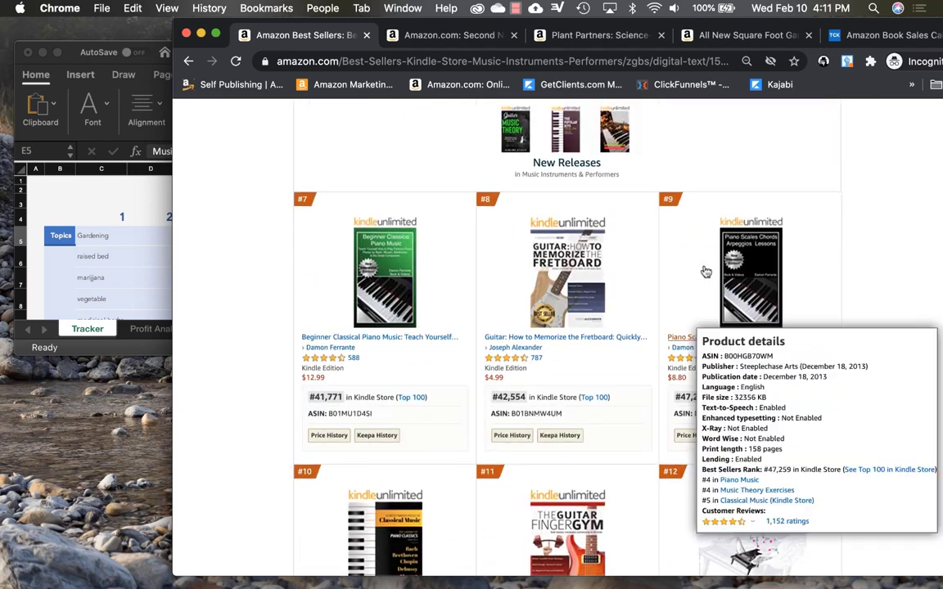
{"action": "scroll", "coordinate": [706, 272], "scroll_direction": "down", "scroll_amount": 15}
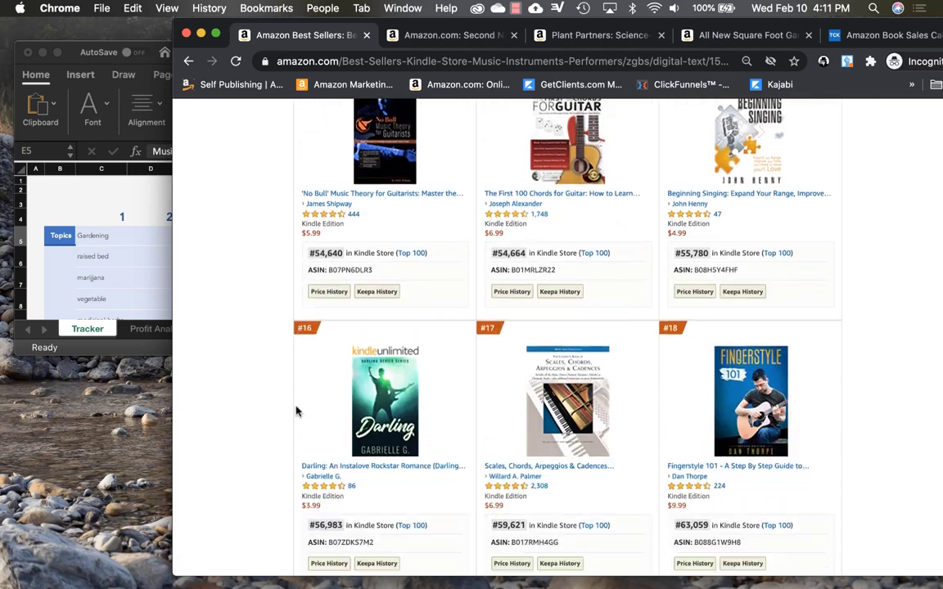
{"action": "scroll", "coordinate": [297, 411], "scroll_direction": "down", "scroll_amount": 5}
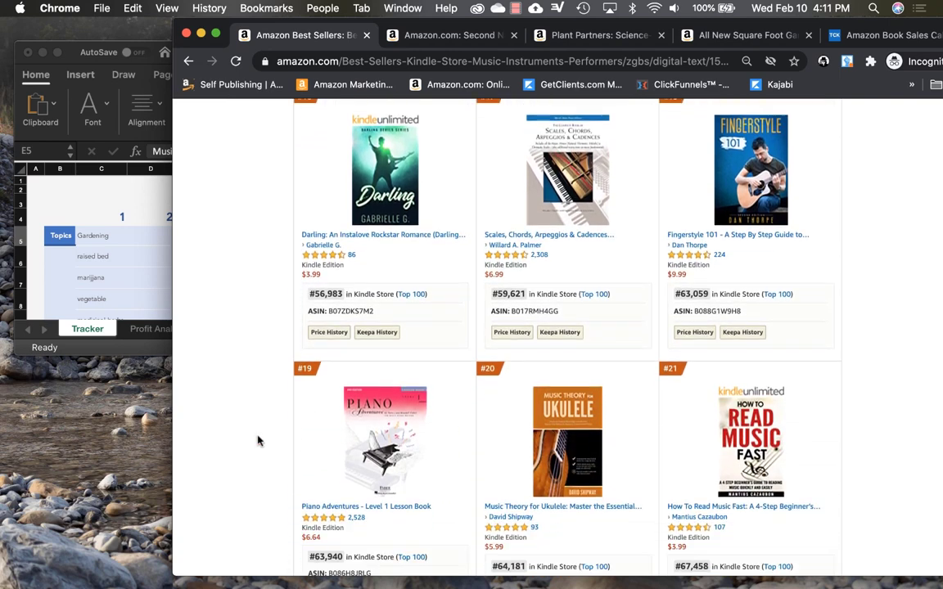
{"action": "scroll", "coordinate": [257, 441], "scroll_direction": "down", "scroll_amount": 4}
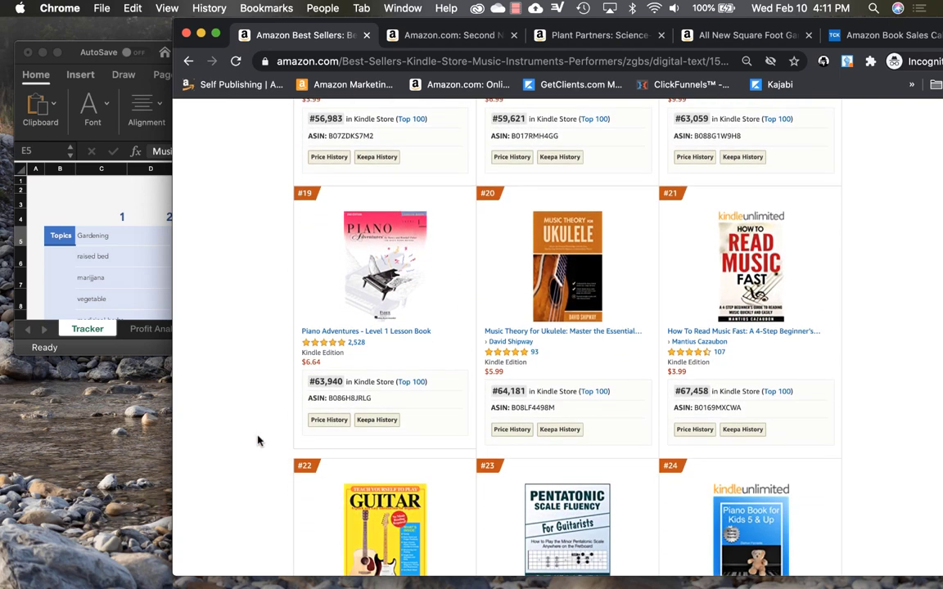
{"action": "scroll", "coordinate": [257, 441], "scroll_direction": "down", "scroll_amount": 10}
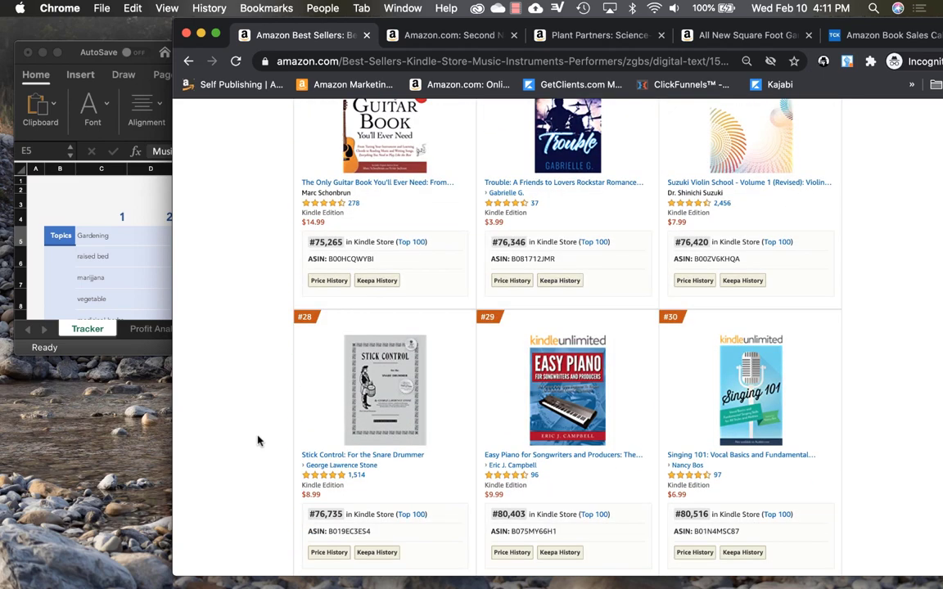
{"action": "scroll", "coordinate": [257, 441], "scroll_direction": "down", "scroll_amount": 10}
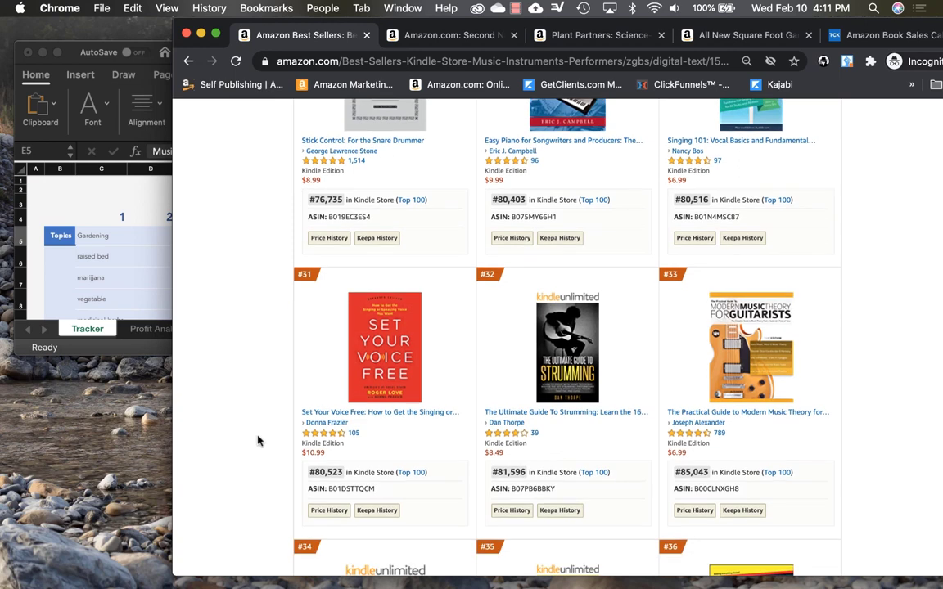
{"action": "scroll", "coordinate": [257, 441], "scroll_direction": "down", "scroll_amount": 18}
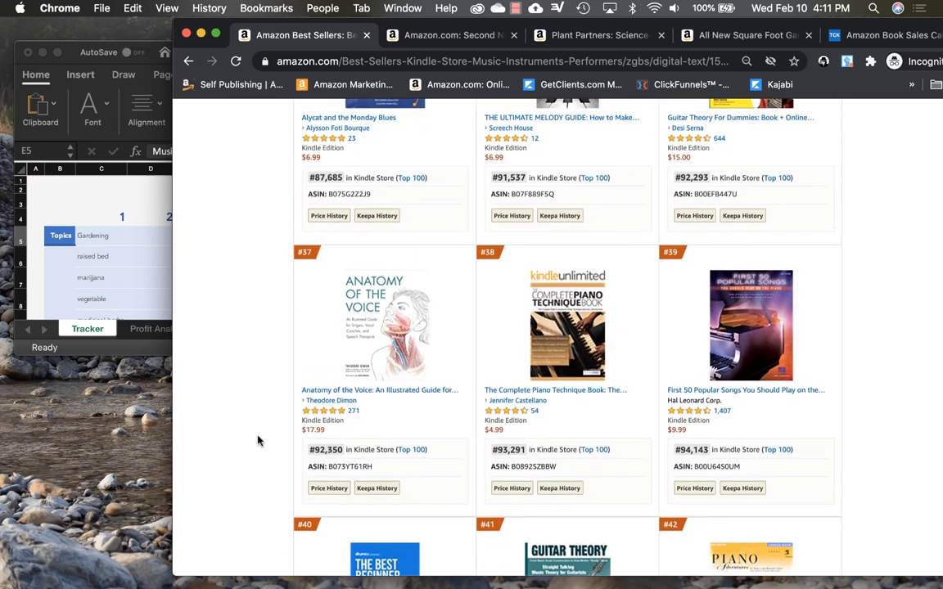
{"action": "scroll", "coordinate": [257, 441], "scroll_direction": "down", "scroll_amount": 8}
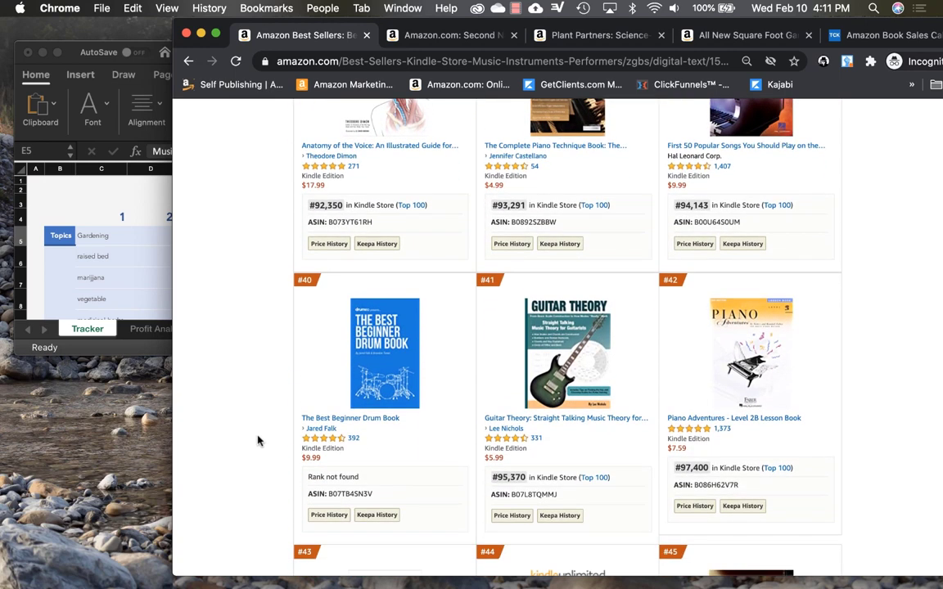
{"action": "scroll", "coordinate": [257, 441], "scroll_direction": "down", "scroll_amount": 5}
{"action": "scroll", "coordinate": [257, 441], "scroll_direction": "down", "scroll_amount": 1}
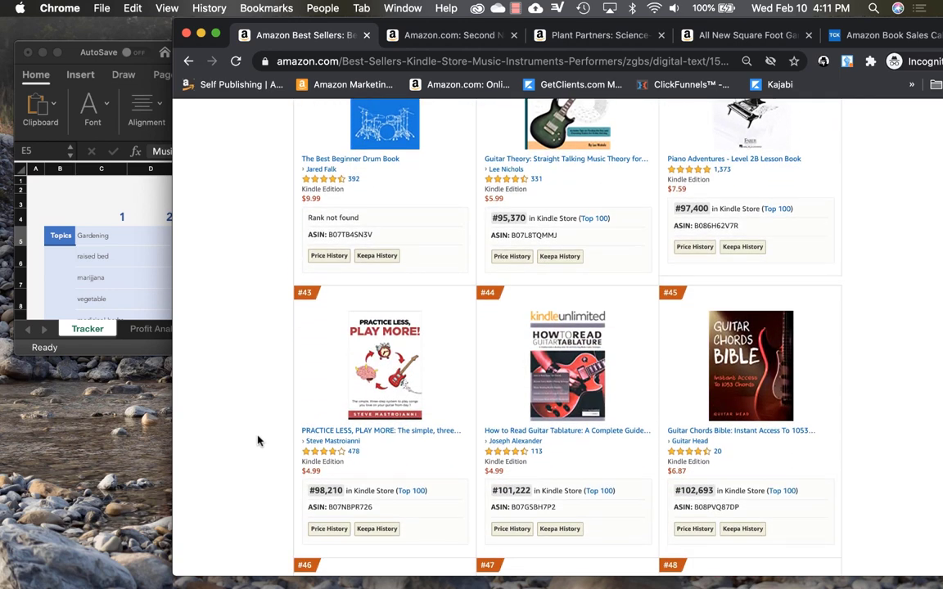
{"action": "scroll", "coordinate": [257, 441], "scroll_direction": "down", "scroll_amount": 3}
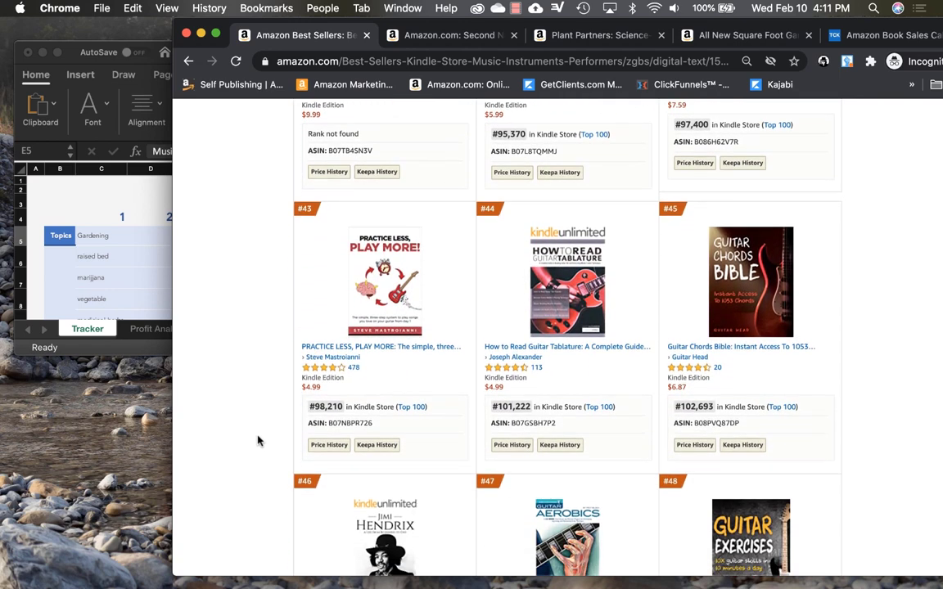
{"action": "scroll", "coordinate": [256, 441], "scroll_direction": "down", "scroll_amount": 12}
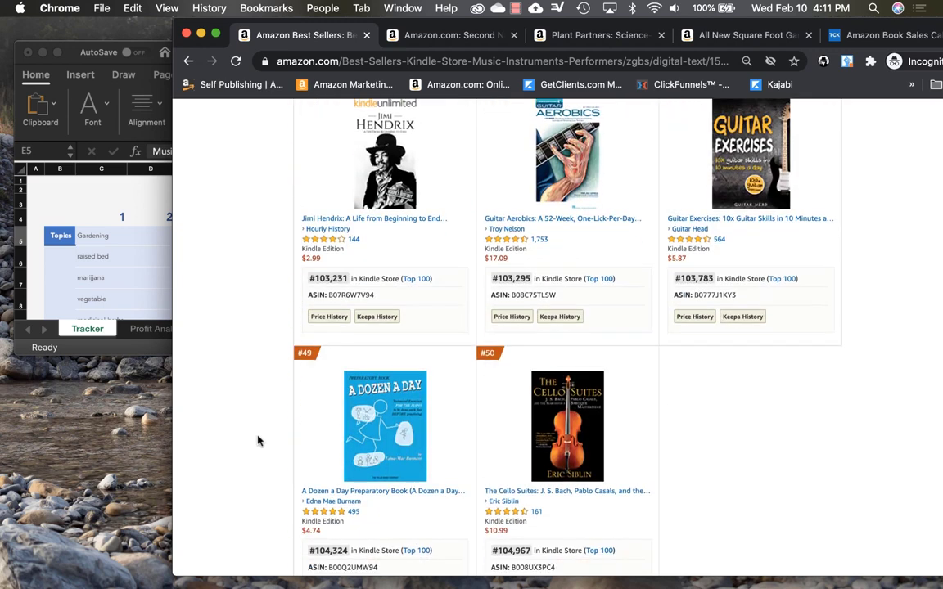
{"action": "scroll", "coordinate": [257, 441], "scroll_direction": "down", "scroll_amount": 3}
{"action": "scroll", "coordinate": [509, 521], "scroll_direction": "down", "scroll_amount": 2}
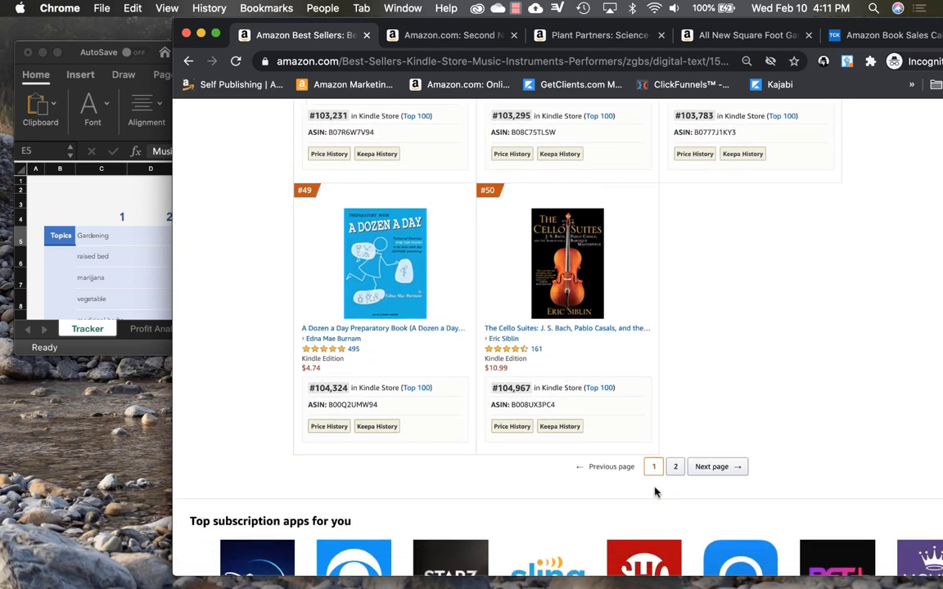
{"action": "left_click", "coordinate": [714, 466]}
Browse the #51–#100 page, where #51–#53 rank #106,330 to #108,739
{"action": "scroll", "coordinate": [680, 468], "scroll_direction": "down", "scroll_amount": 20}
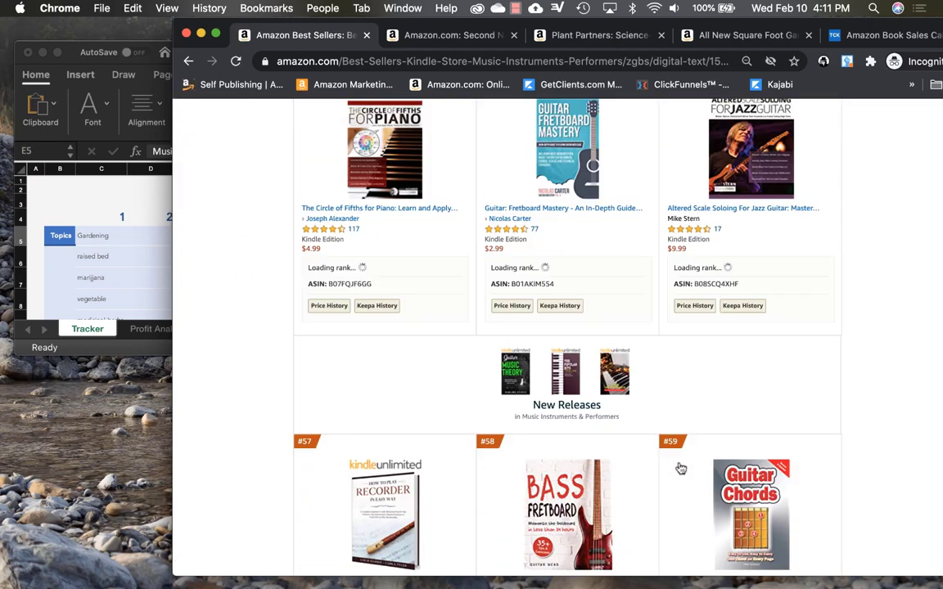
{"action": "scroll", "coordinate": [680, 468], "scroll_direction": "down", "scroll_amount": 20}
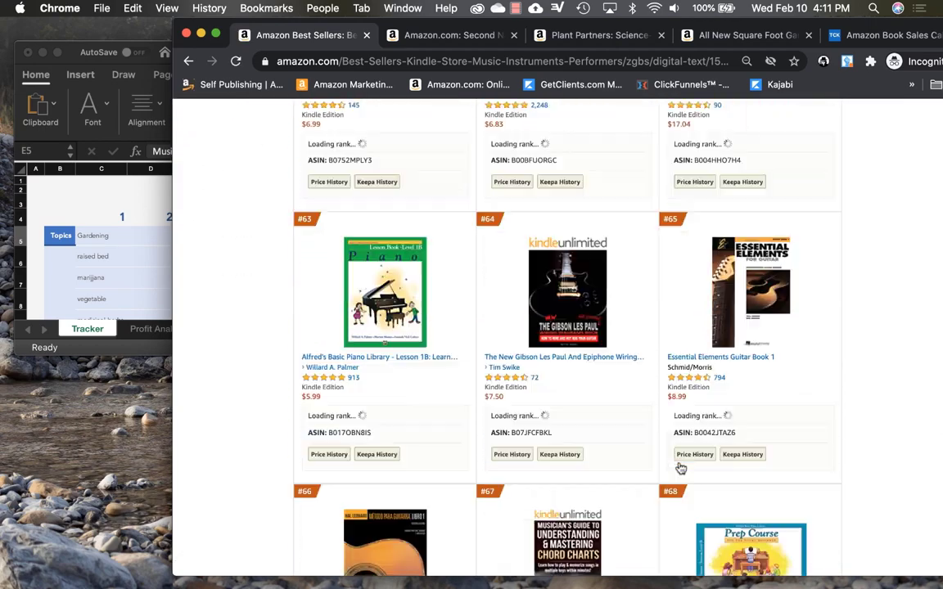
{"action": "scroll", "coordinate": [680, 468], "scroll_direction": "down", "scroll_amount": 9}
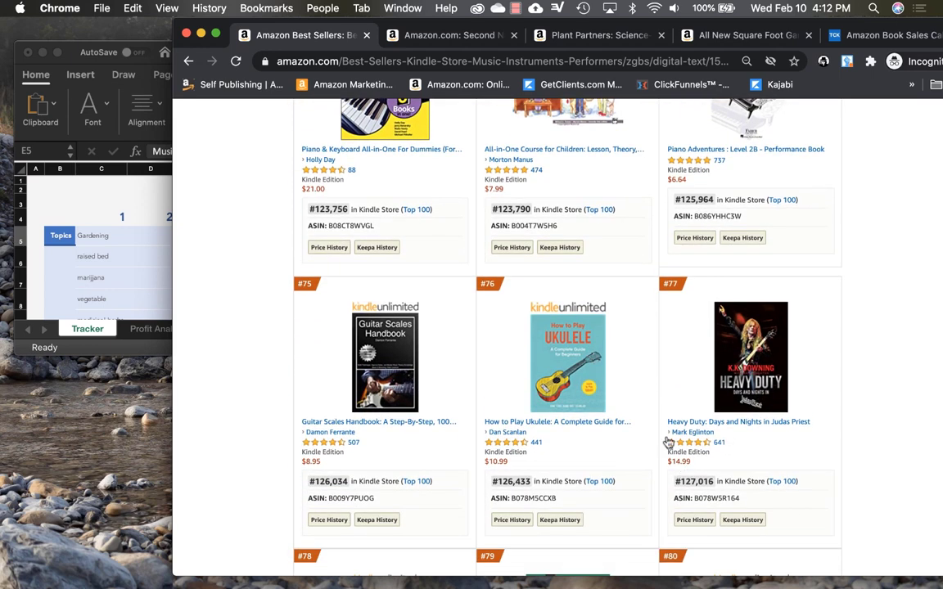
{"action": "scroll", "coordinate": [671, 446], "scroll_direction": "down", "scroll_amount": 2}
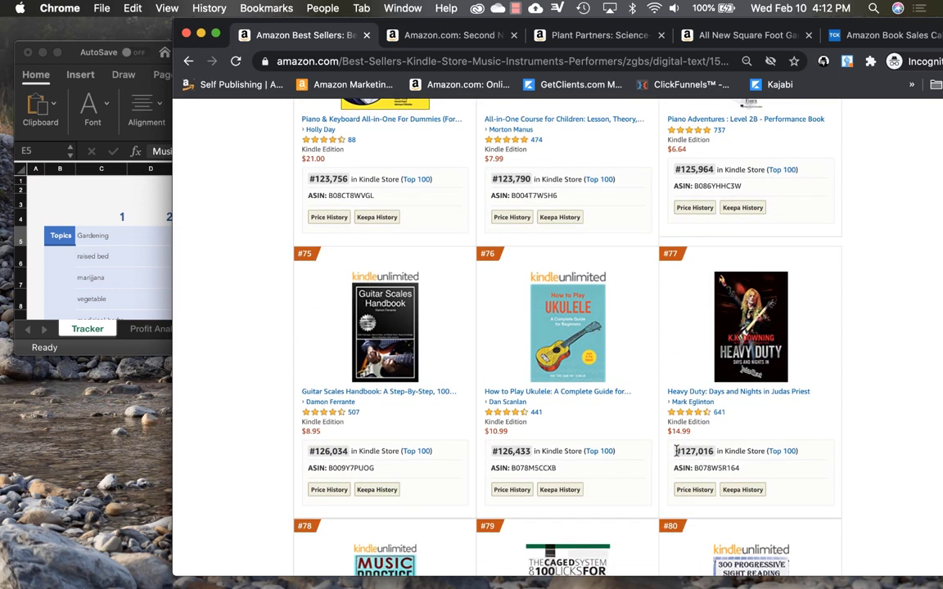
{"action": "scroll", "coordinate": [676, 450], "scroll_direction": "down", "scroll_amount": 10}
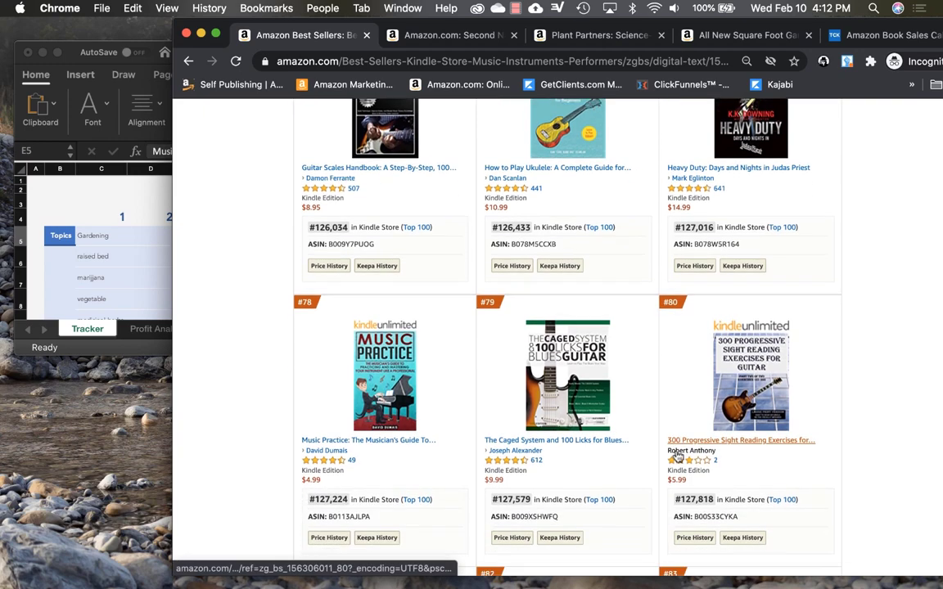
{"action": "scroll", "coordinate": [676, 450], "scroll_direction": "down", "scroll_amount": 20}
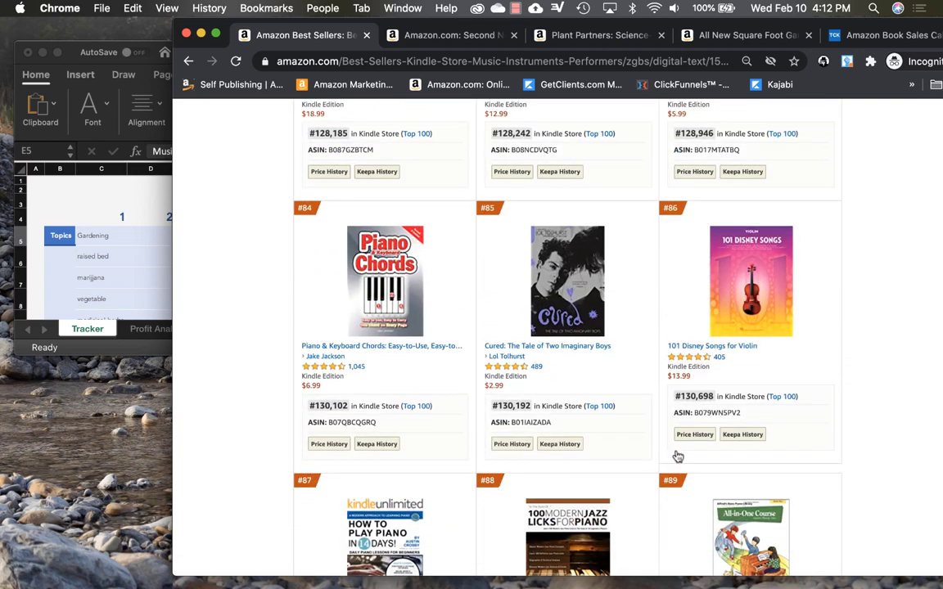
{"action": "mouse_move", "coordinate": [734, 306]}
{"action": "scroll", "coordinate": [659, 316], "scroll_direction": "down", "scroll_amount": 5}
{"action": "scroll", "coordinate": [659, 316], "scroll_direction": "down", "scroll_amount": 10}
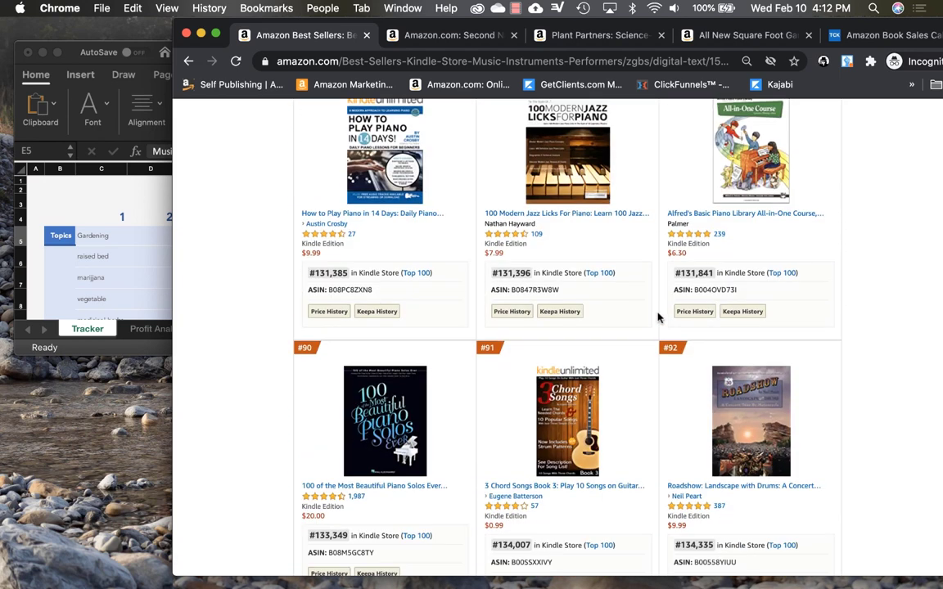
{"action": "scroll", "coordinate": [659, 316], "scroll_direction": "down", "scroll_amount": 15}
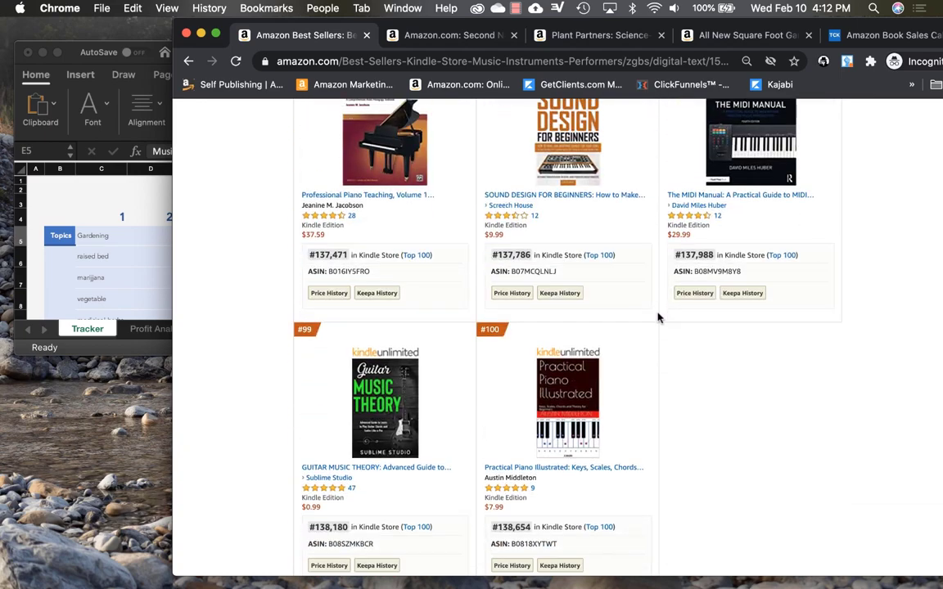
{"action": "scroll", "coordinate": [658, 316], "scroll_direction": "up", "scroll_amount": 20}
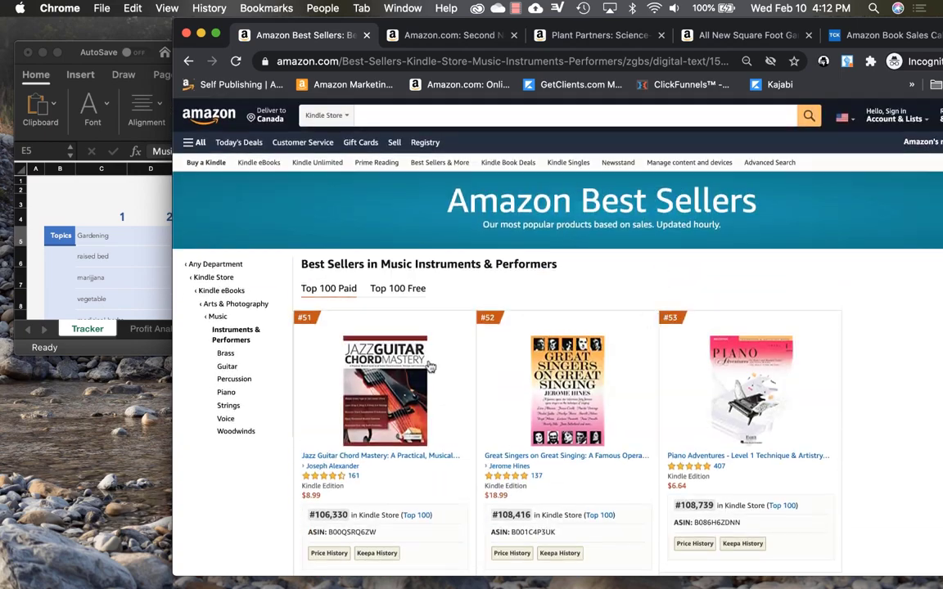
Open the String Instruments best sellers and review #7–#12, including Scales for Advanced Violinists at #143,131
{"action": "left_click", "coordinate": [227, 406]}
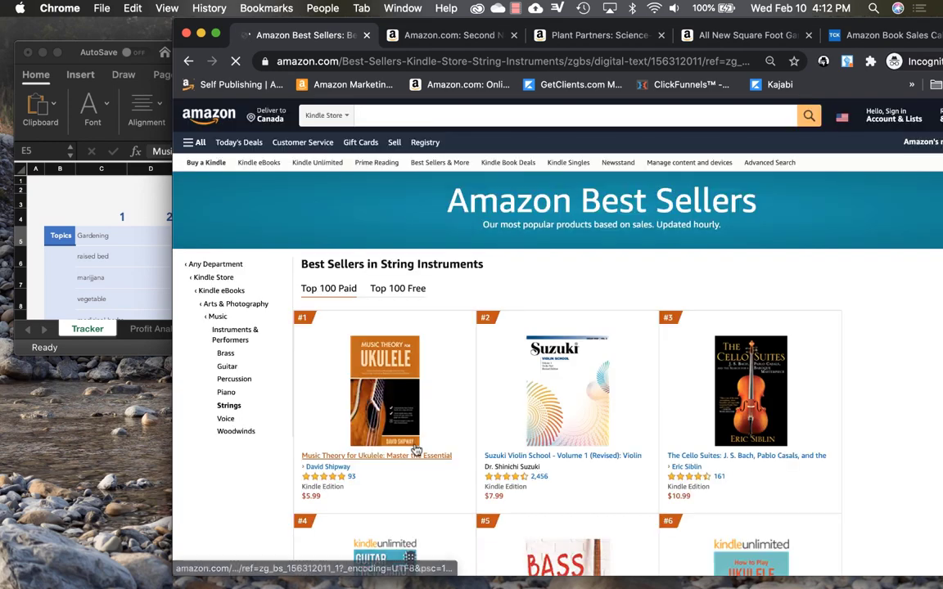
{"action": "scroll", "coordinate": [415, 449], "scroll_direction": "down", "scroll_amount": 2}
{"action": "scroll", "coordinate": [416, 449], "scroll_direction": "down", "scroll_amount": 5}
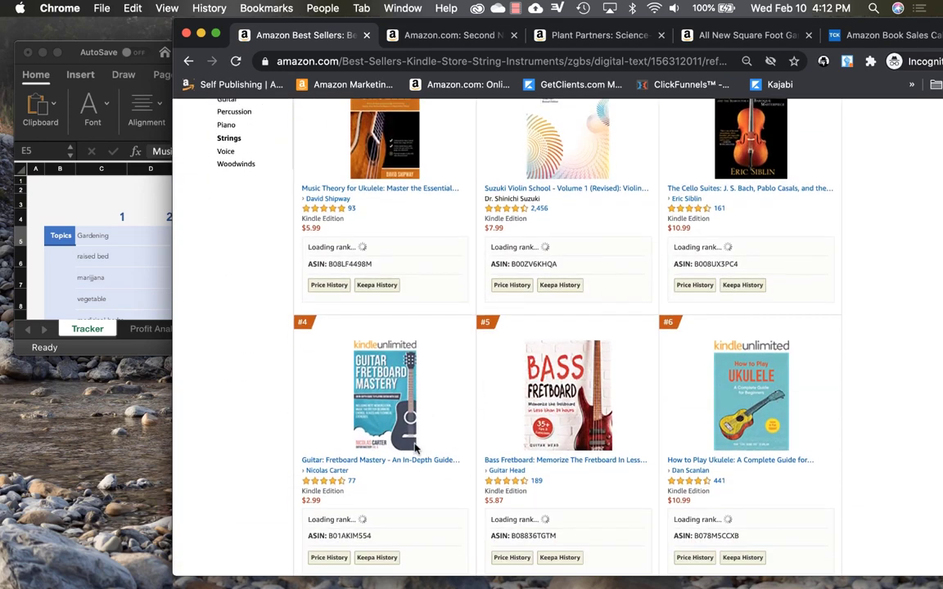
{"action": "scroll", "coordinate": [416, 449], "scroll_direction": "down", "scroll_amount": 3}
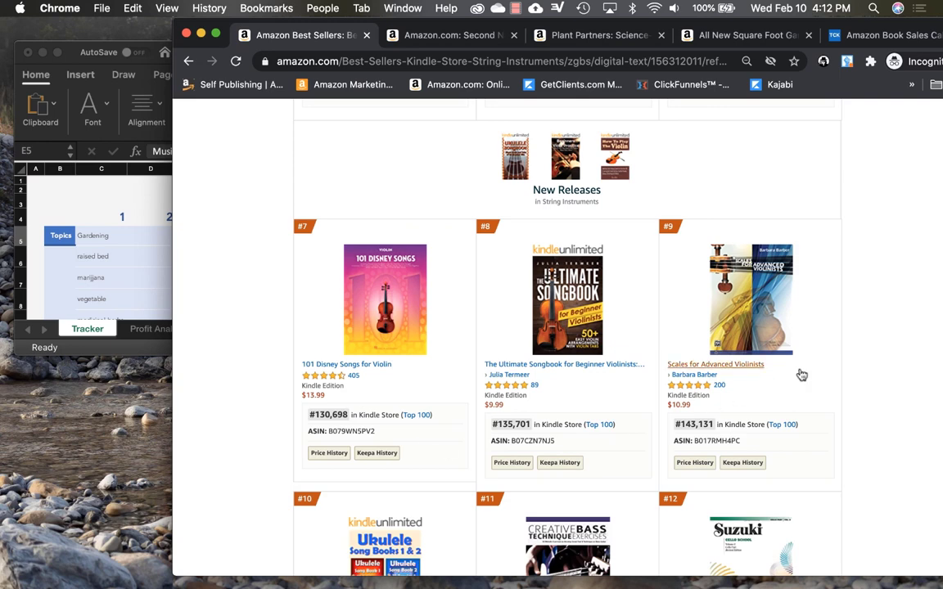
{"action": "mouse_move", "coordinate": [805, 328]}
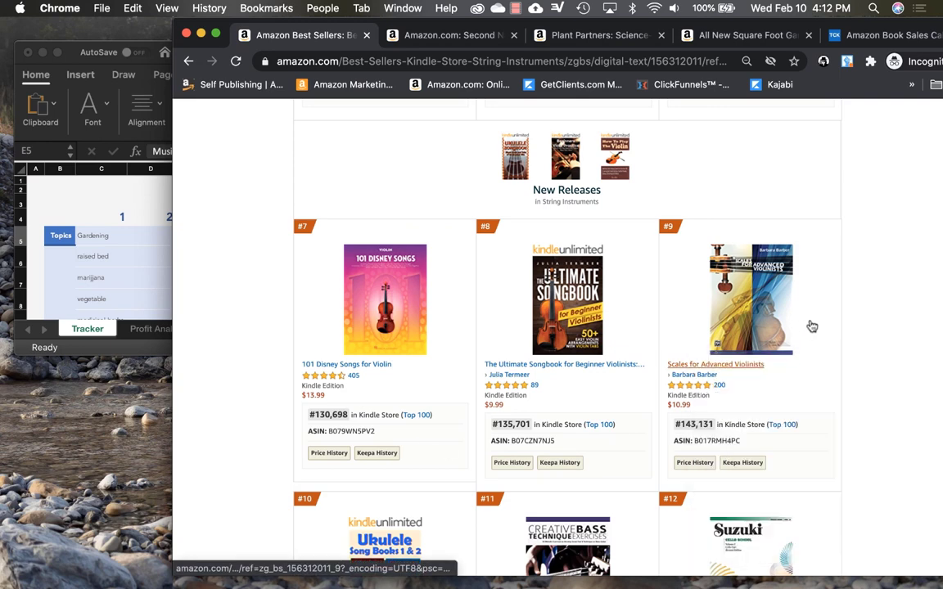
{"action": "scroll", "coordinate": [812, 326], "scroll_direction": "down", "scroll_amount": 1}
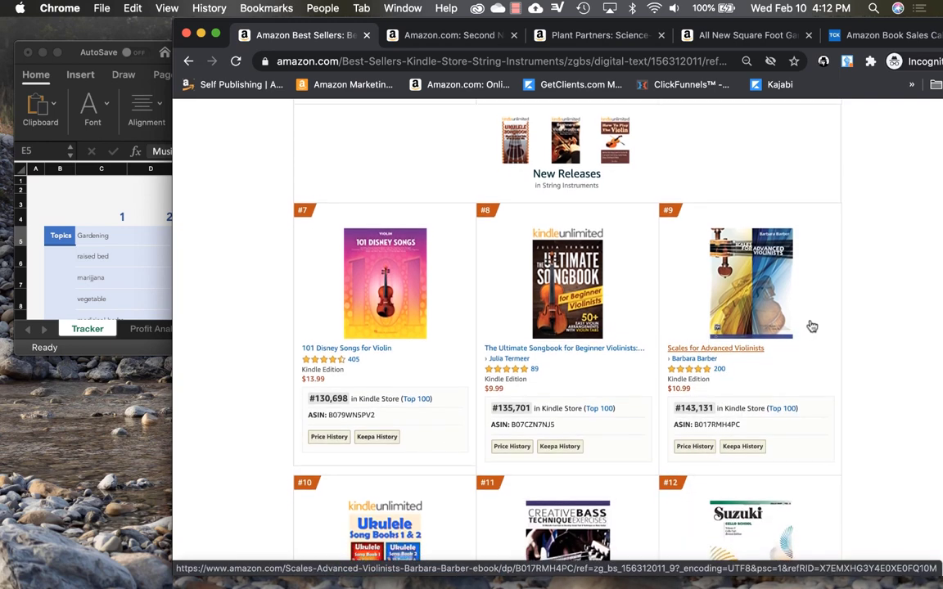
{"action": "mouse_move", "coordinate": [376, 309]}
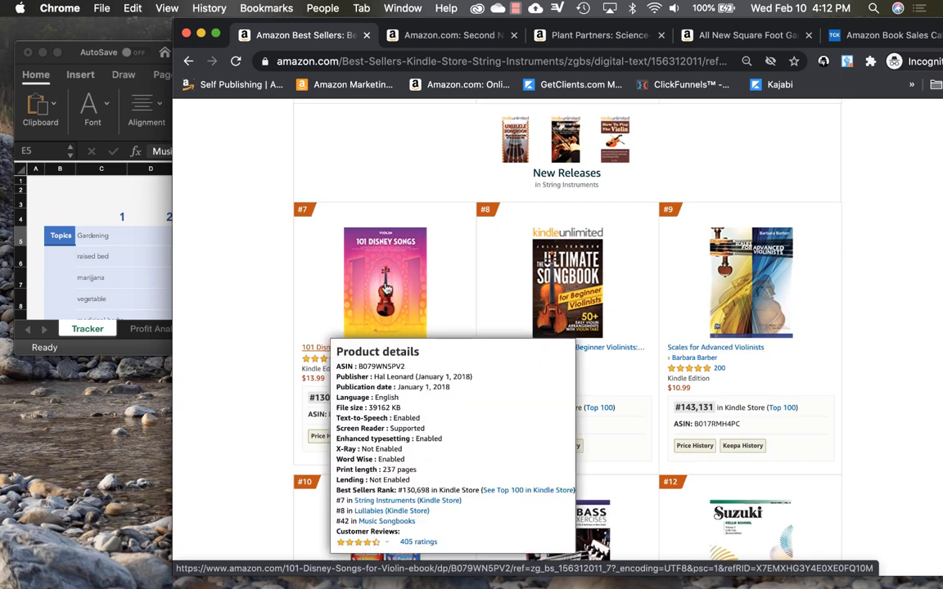
{"action": "scroll", "coordinate": [261, 385], "scroll_direction": "down", "scroll_amount": 4}
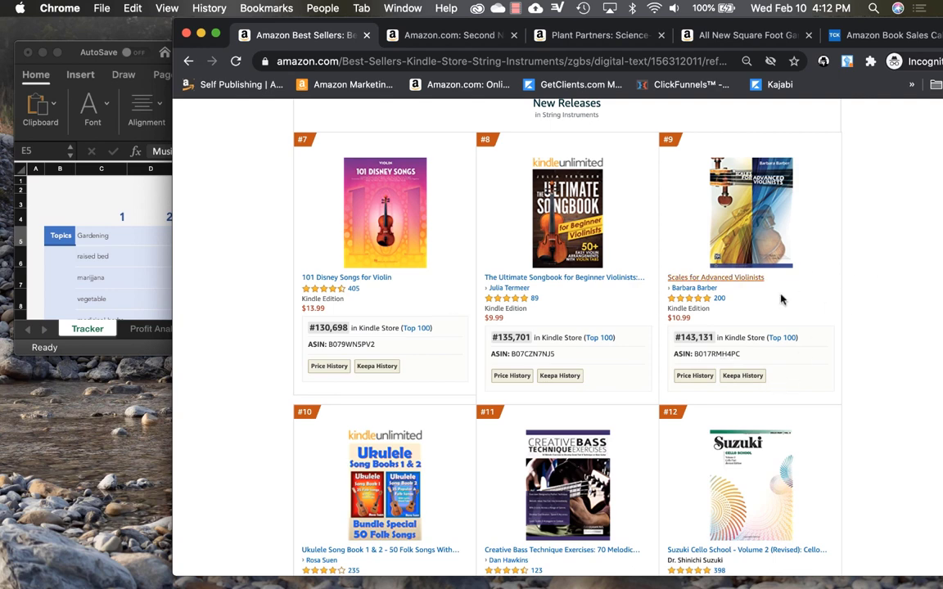
{"action": "scroll", "coordinate": [783, 295], "scroll_direction": "down", "scroll_amount": 3}
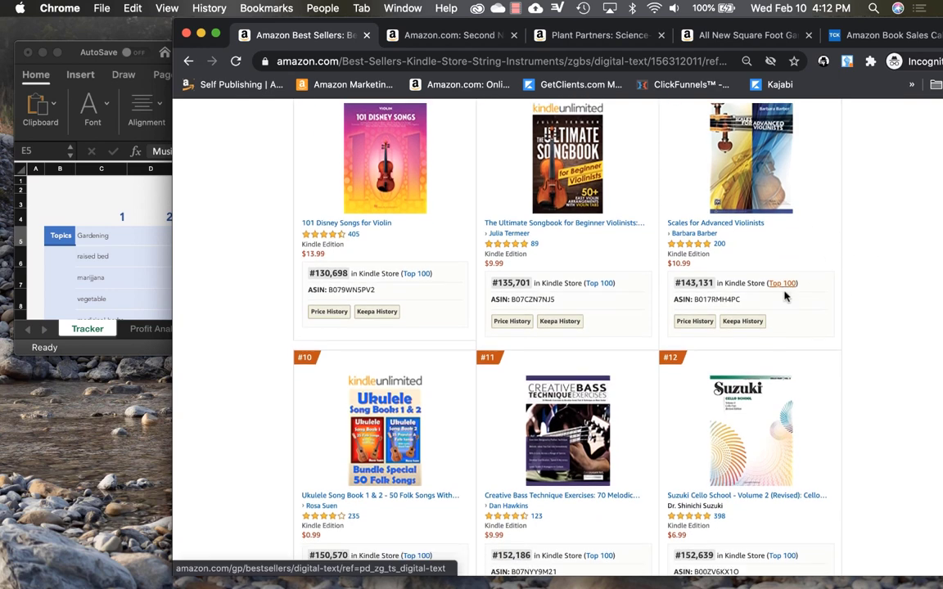
{"action": "left_click", "coordinate": [110, 267]}
Enter the subtopic 'scales for adv.' in E6 under Musical Inst
{"action": "left_click", "coordinate": [193, 259]}
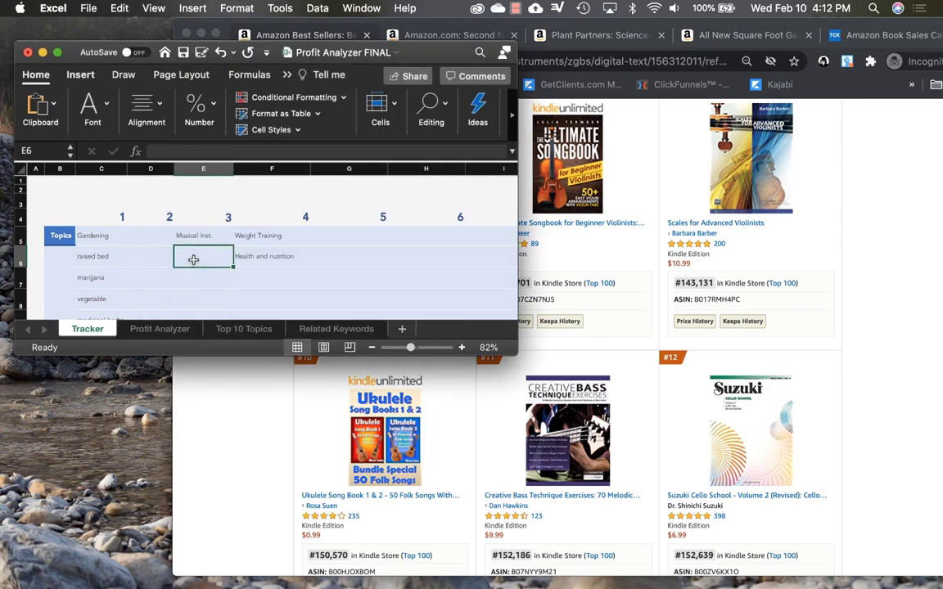
{"action": "type", "text": "scales for adv."}
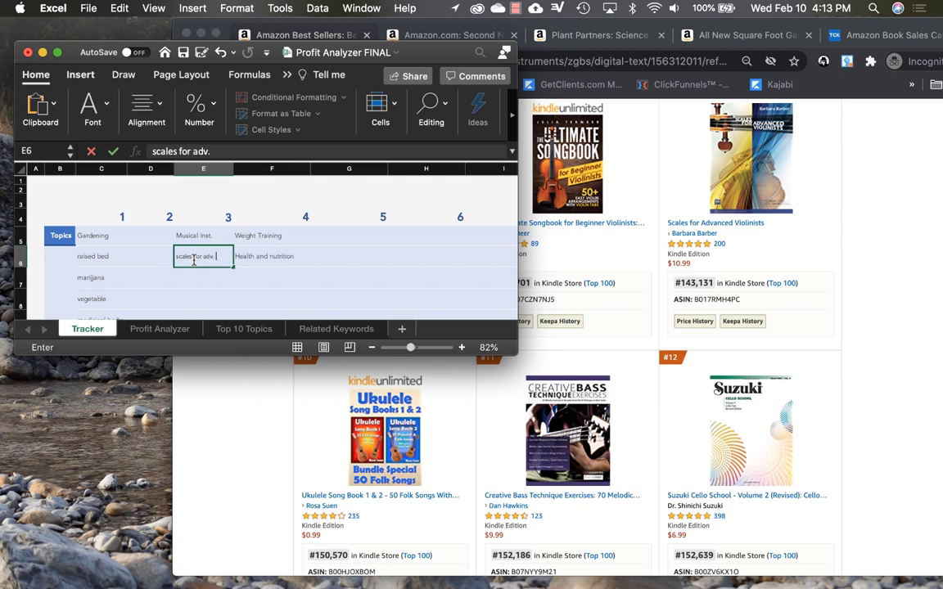
{"action": "key", "text": "Return"}
{"action": "left_click", "coordinate": [634, 322]}
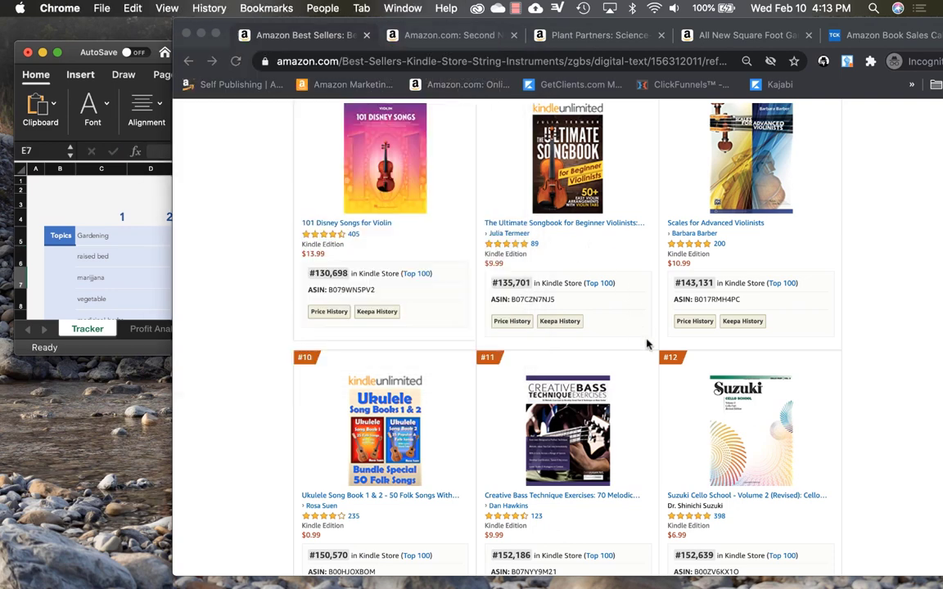
Scroll the String Instruments list to #13–#15, noting #13's rank of #154,833
{"action": "scroll", "coordinate": [646, 341], "scroll_direction": "down", "scroll_amount": 5}
{"action": "scroll", "coordinate": [662, 370], "scroll_direction": "down", "scroll_amount": 3}
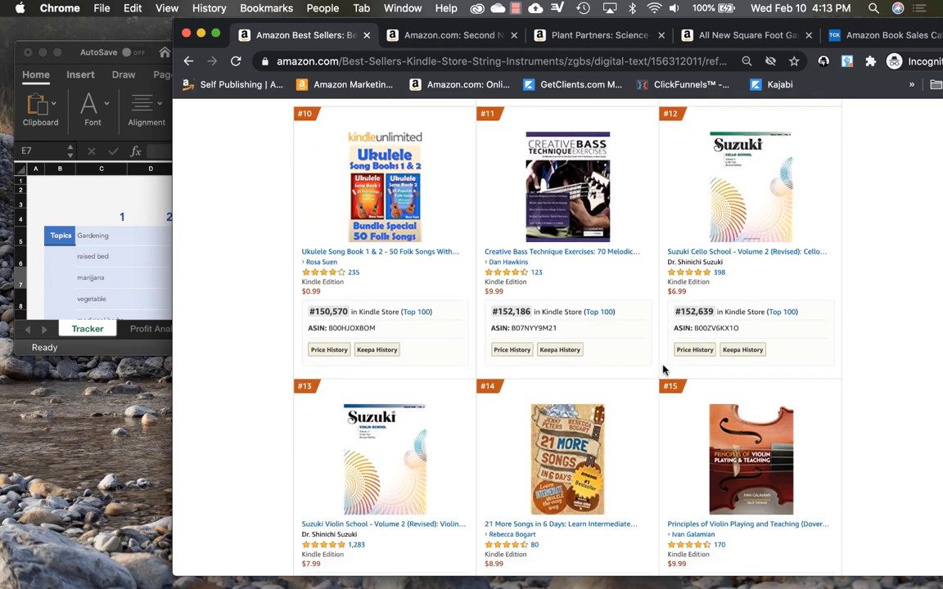
{"action": "scroll", "coordinate": [663, 369], "scroll_direction": "down", "scroll_amount": 2}
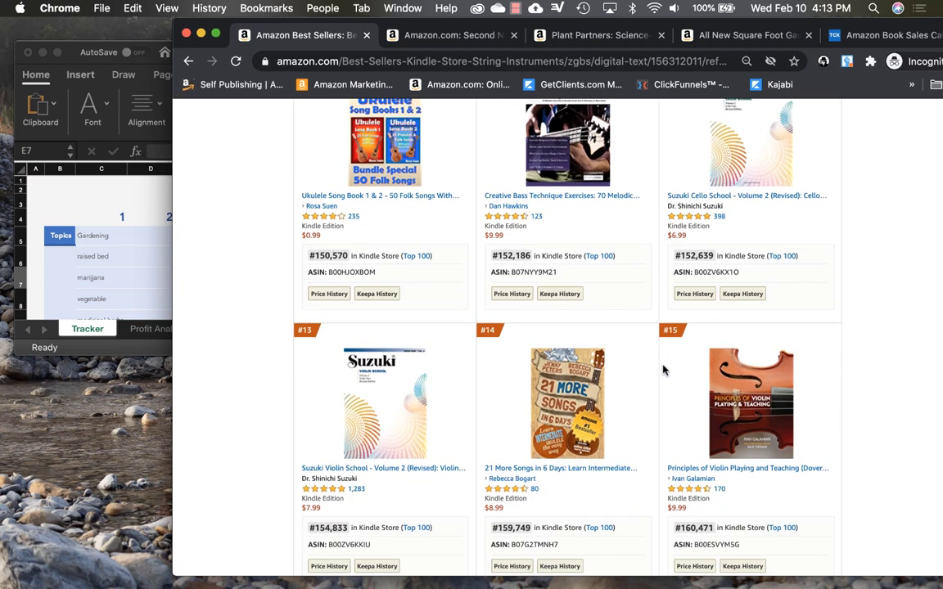
{"action": "scroll", "coordinate": [663, 370], "scroll_direction": "down", "scroll_amount": 5}
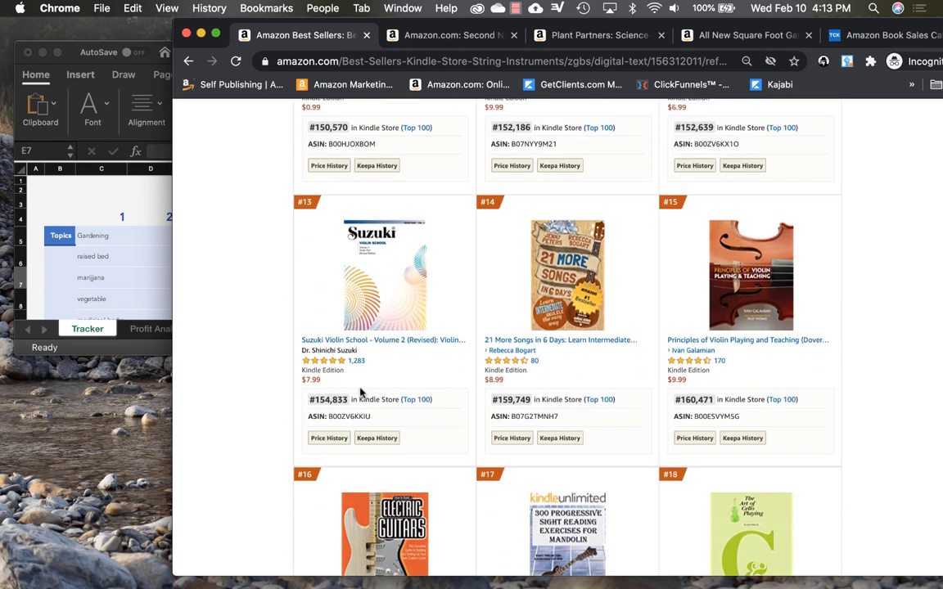
{"action": "scroll", "coordinate": [409, 352], "scroll_direction": "up", "scroll_amount": 2}
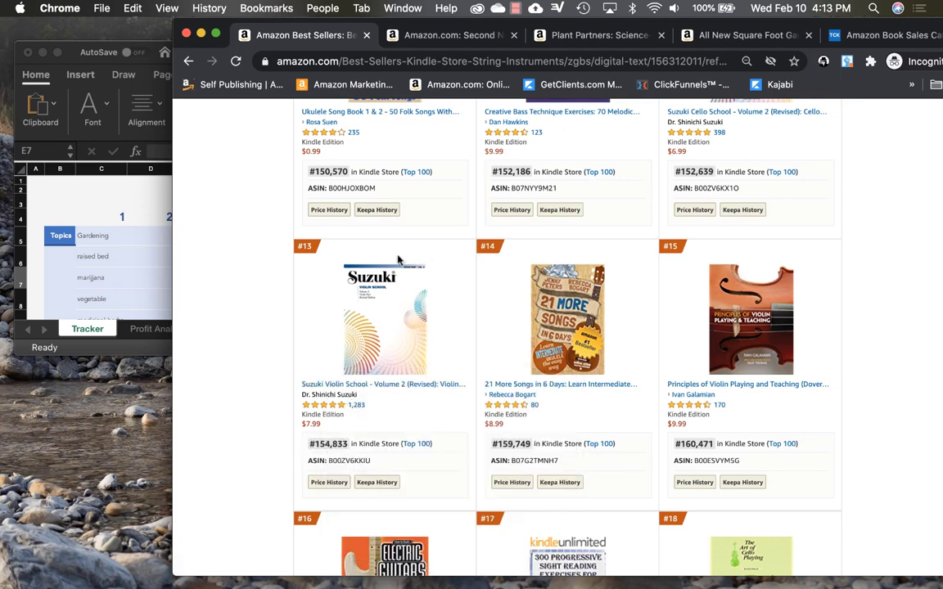
{"action": "left_click", "coordinate": [890, 35]}
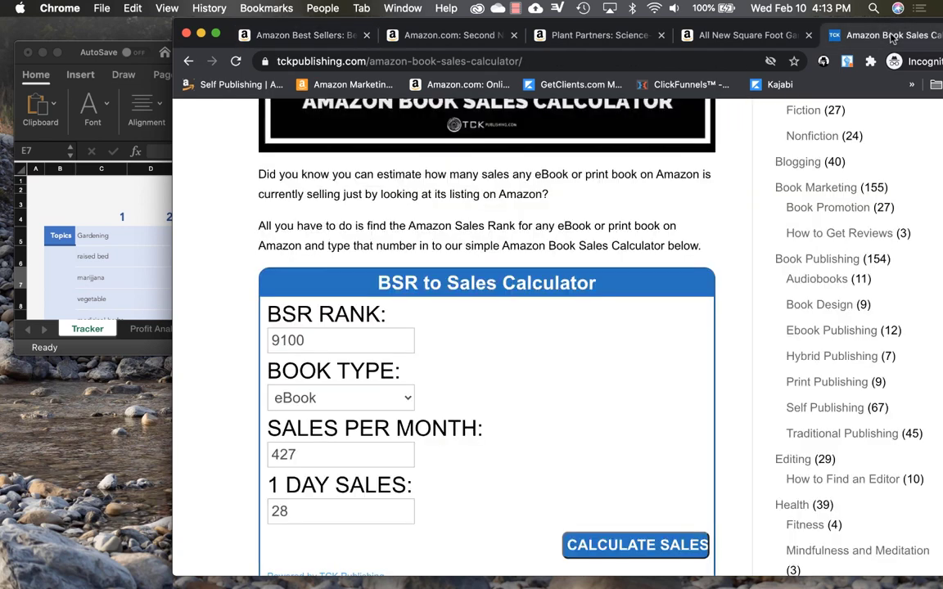
Enter BSR rank 154000 in the calculator, estimating 22 monthly and 1 daily eBook sales
{"action": "double_click", "coordinate": [342, 340]}
{"action": "type", "text": "154000"}
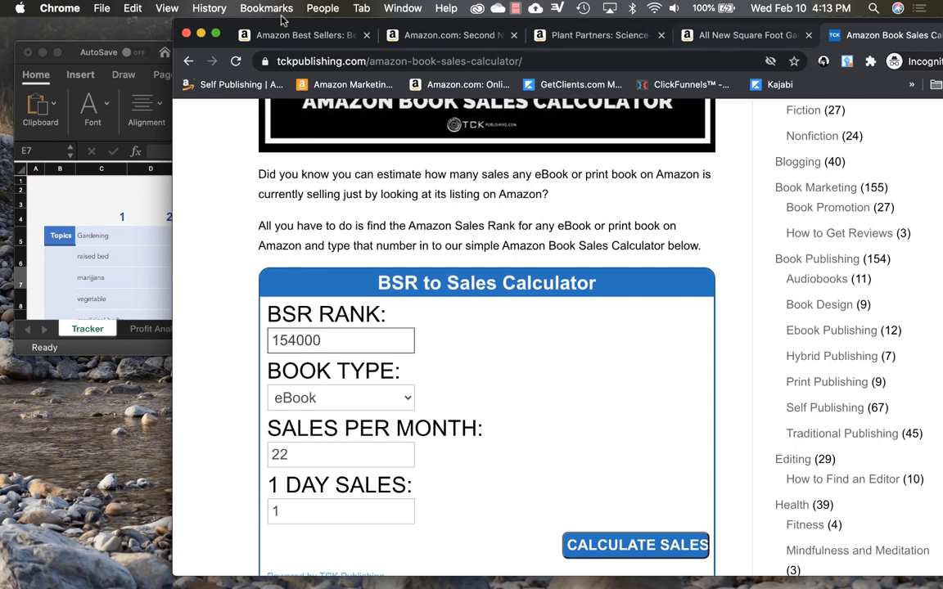
{"action": "left_click", "coordinate": [257, 34]}
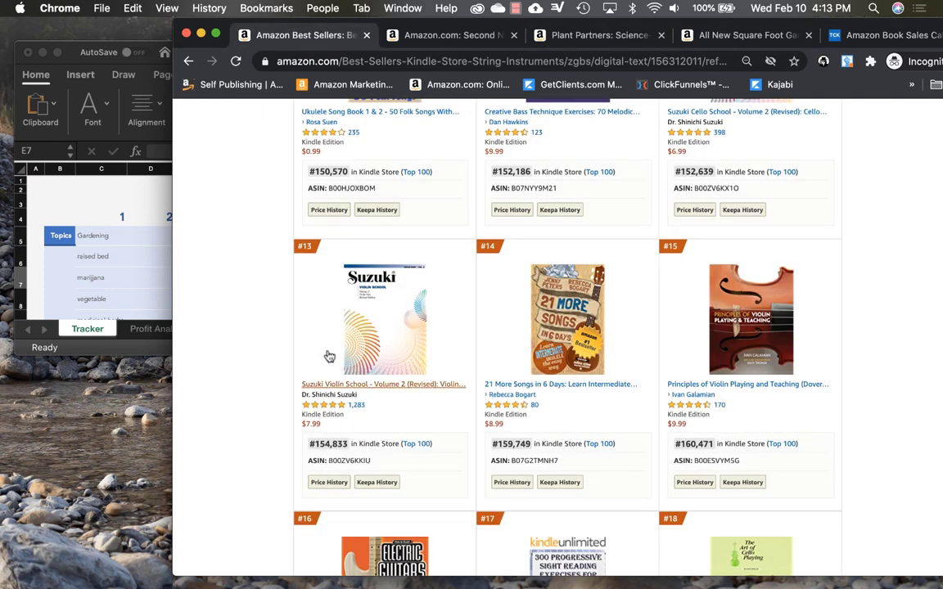
Check product details for String Instruments best sellers just past #15
{"action": "mouse_move", "coordinate": [382, 354]}
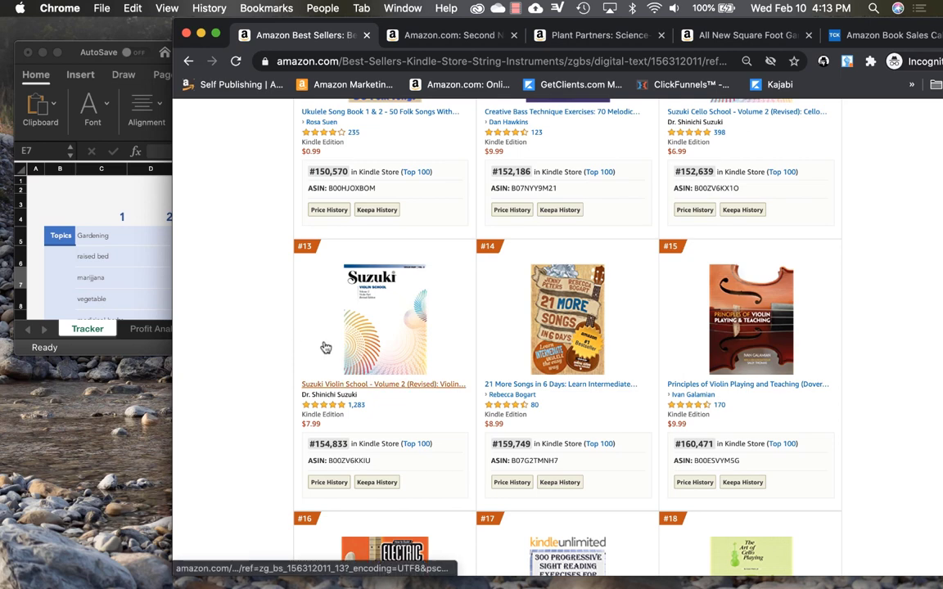
{"action": "mouse_move", "coordinate": [364, 331]}
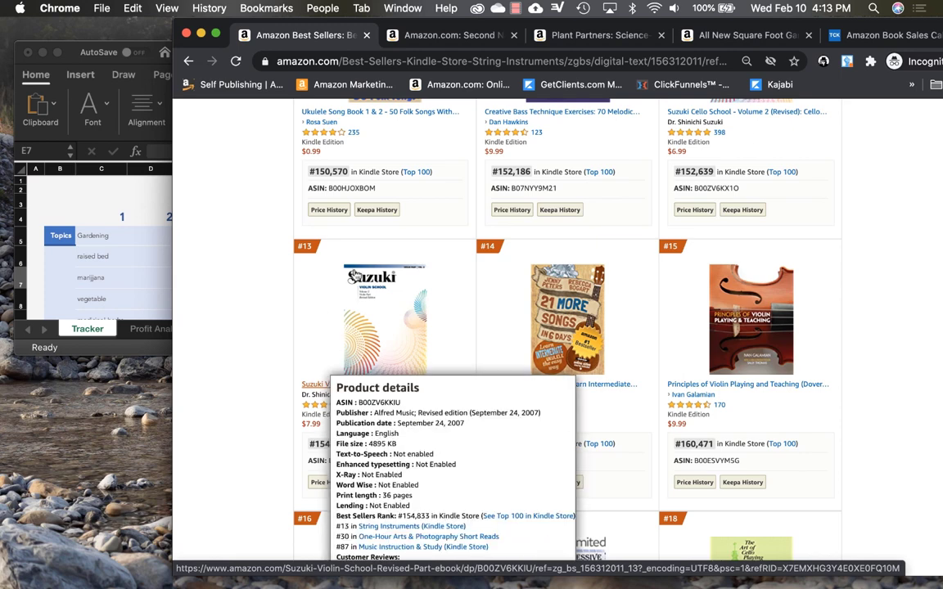
{"action": "scroll", "coordinate": [275, 342], "scroll_direction": "up", "scroll_amount": 3}
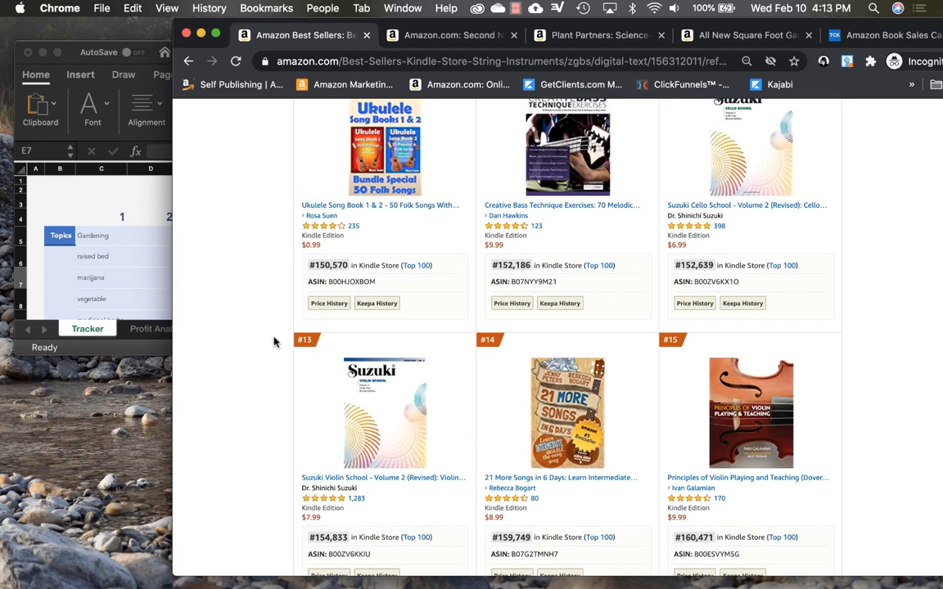
{"action": "scroll", "coordinate": [275, 342], "scroll_direction": "up", "scroll_amount": 2}
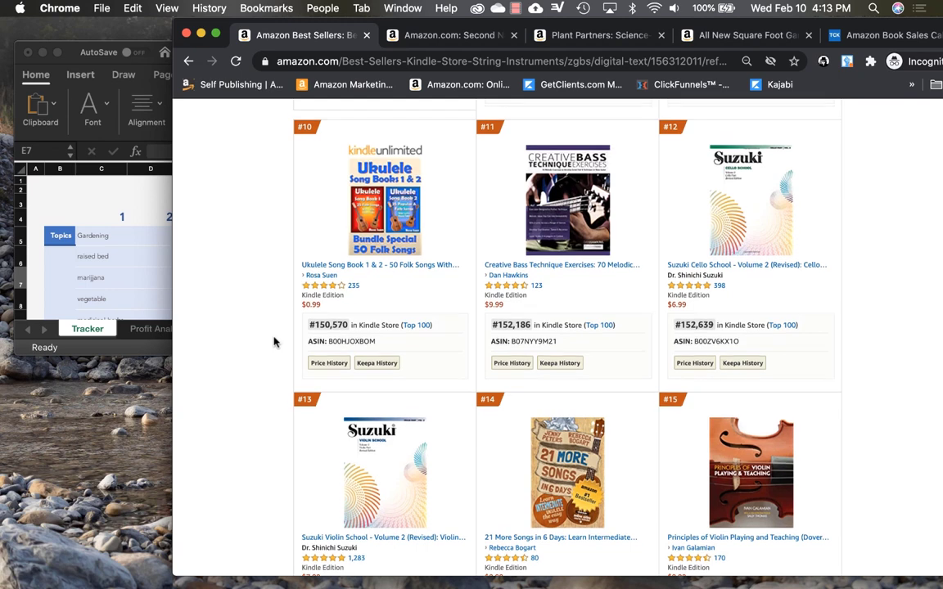
{"action": "scroll", "coordinate": [275, 342], "scroll_direction": "down", "scroll_amount": 8}
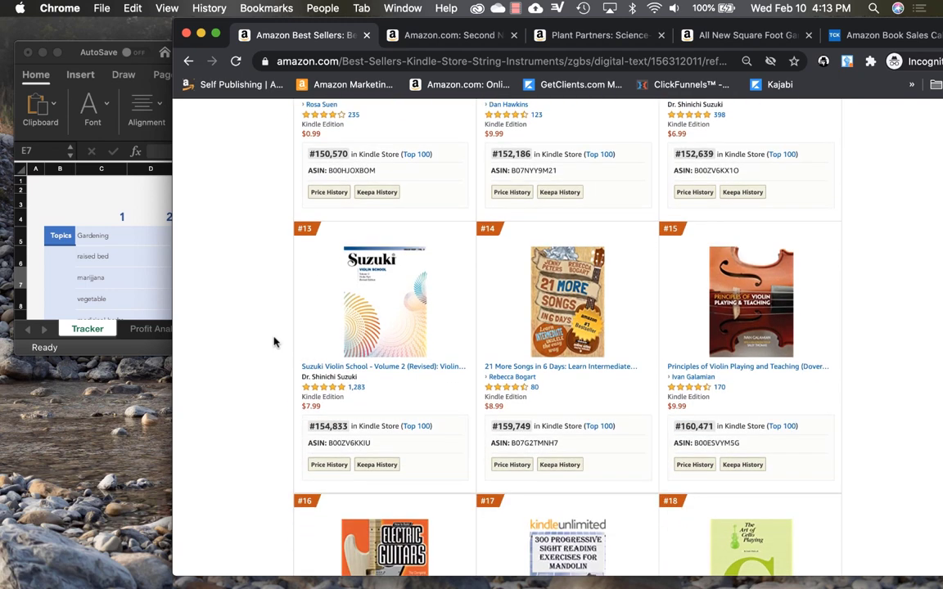
{"action": "scroll", "coordinate": [273, 341], "scroll_direction": "up", "scroll_amount": 2}
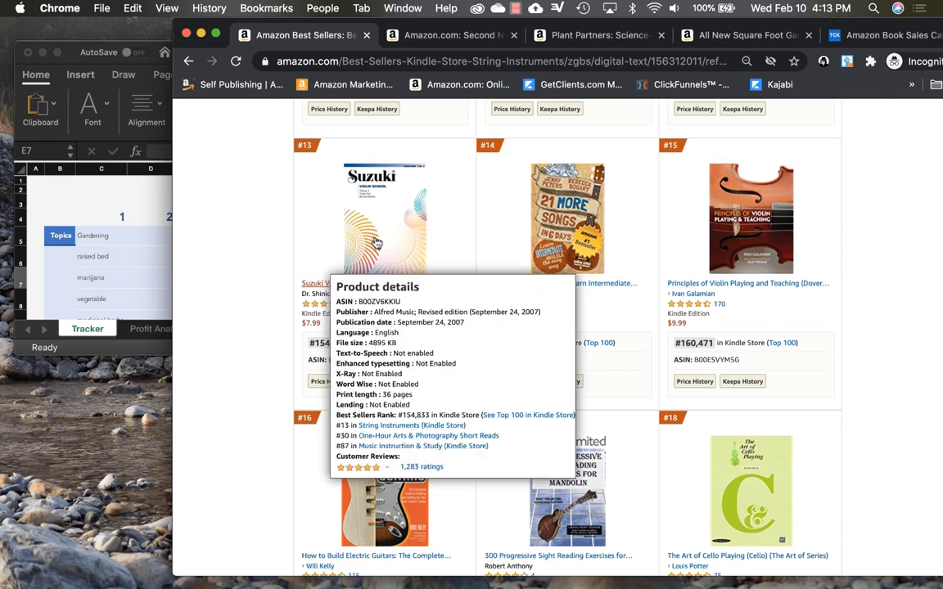
{"action": "scroll", "coordinate": [253, 364], "scroll_direction": "down", "scroll_amount": 8}
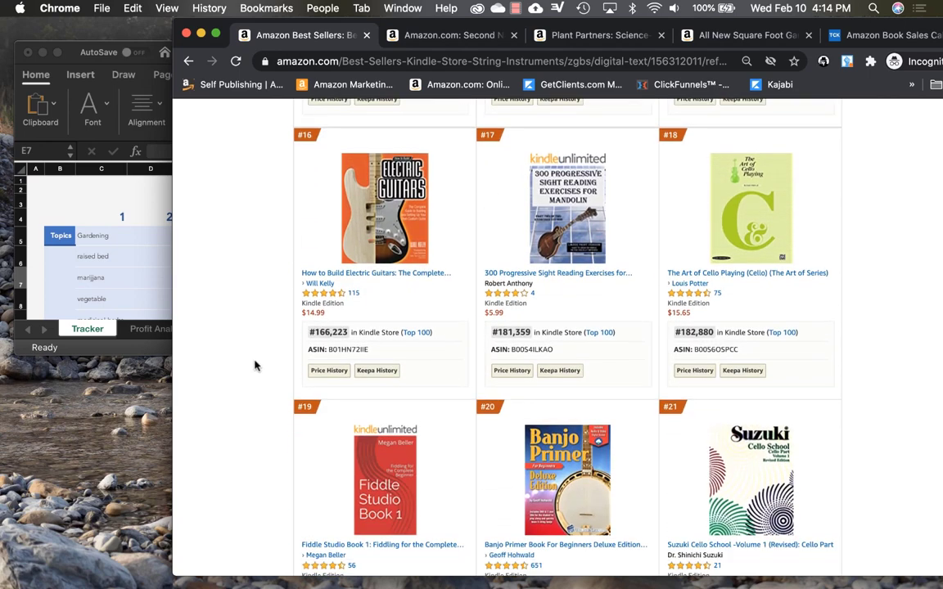
{"action": "scroll", "coordinate": [254, 366], "scroll_direction": "down", "scroll_amount": 5}
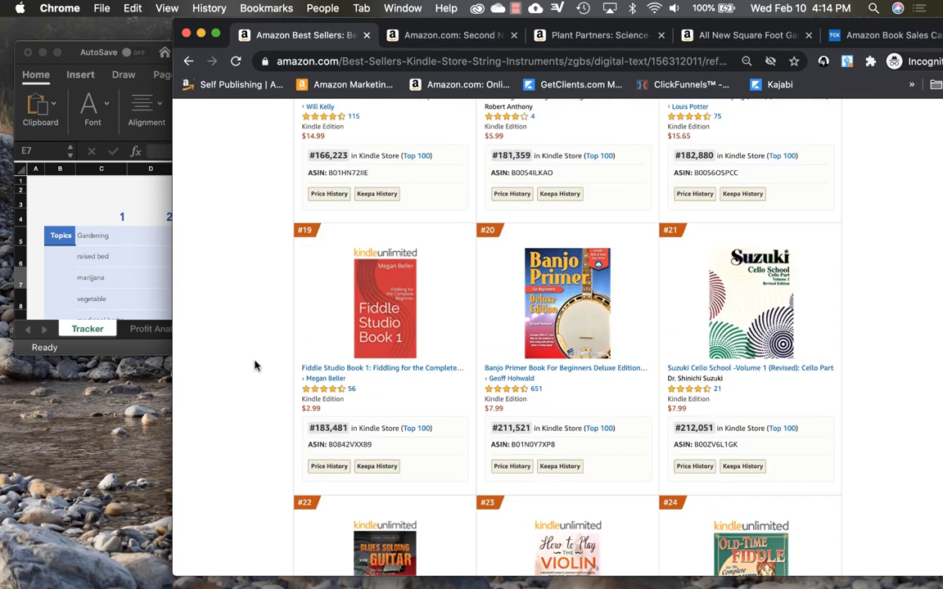
{"action": "scroll", "coordinate": [254, 366], "scroll_direction": "down", "scroll_amount": 4}
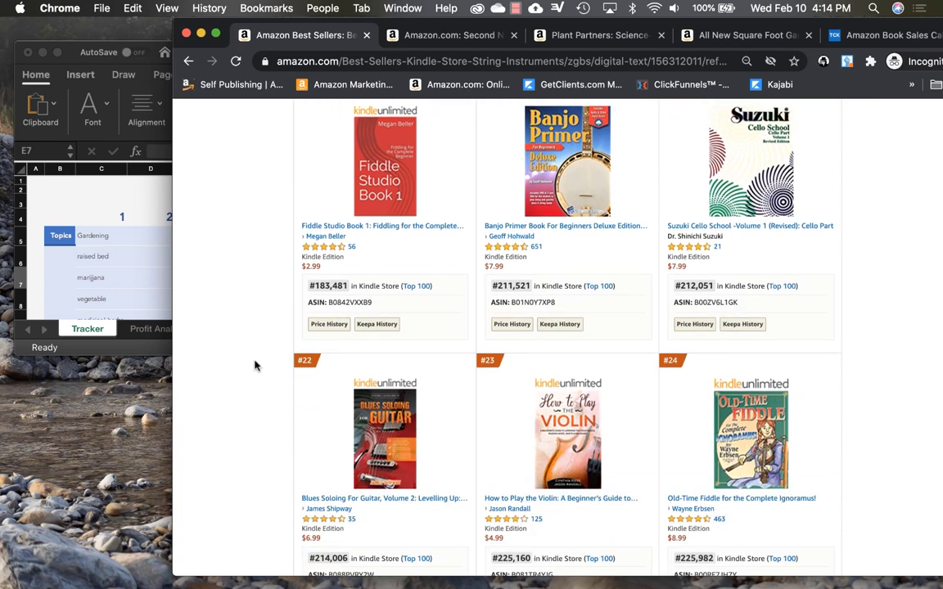
{"action": "scroll", "coordinate": [255, 366], "scroll_direction": "down", "scroll_amount": 2}
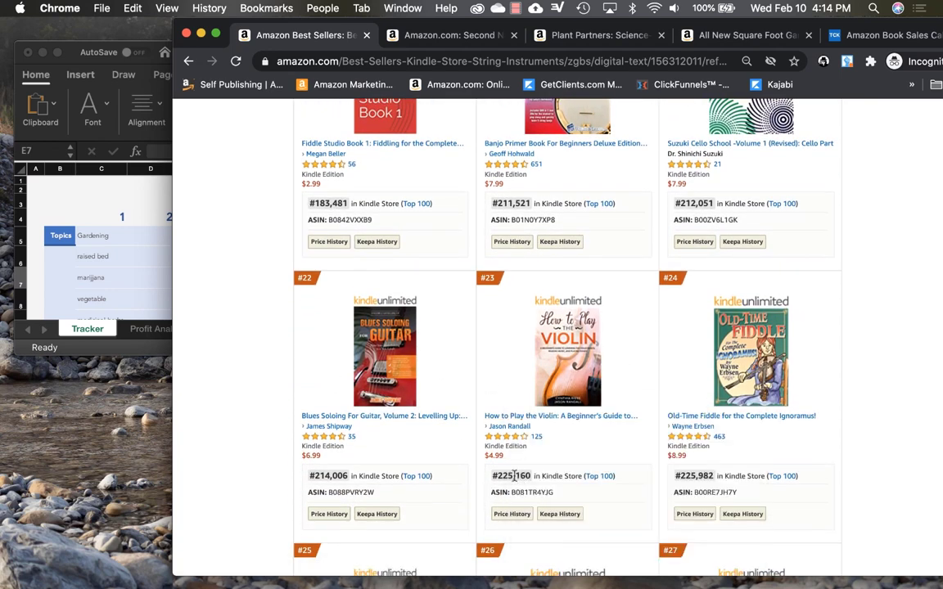
{"action": "scroll", "coordinate": [487, 479], "scroll_direction": "down", "scroll_amount": 3}
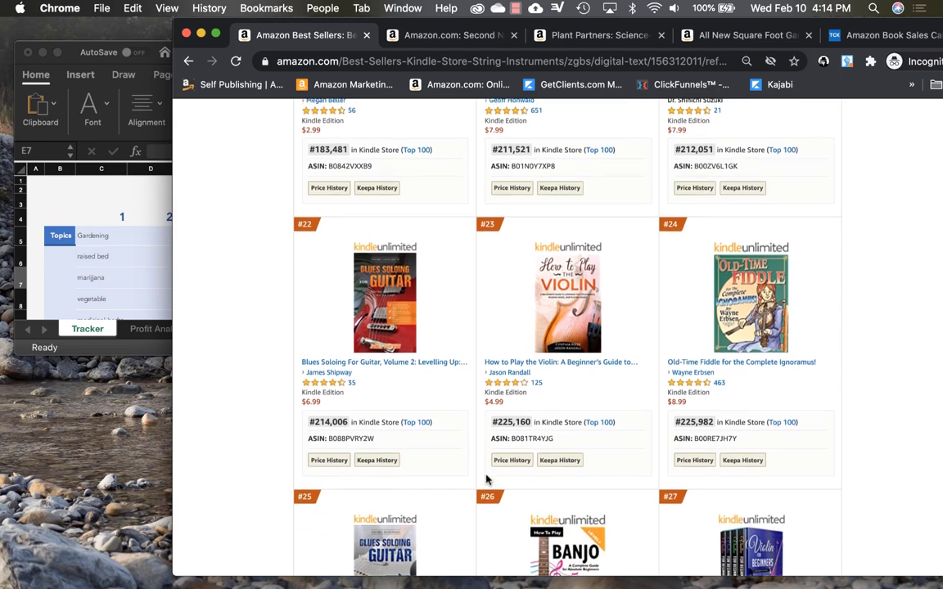
{"action": "scroll", "coordinate": [487, 480], "scroll_direction": "down", "scroll_amount": 1}
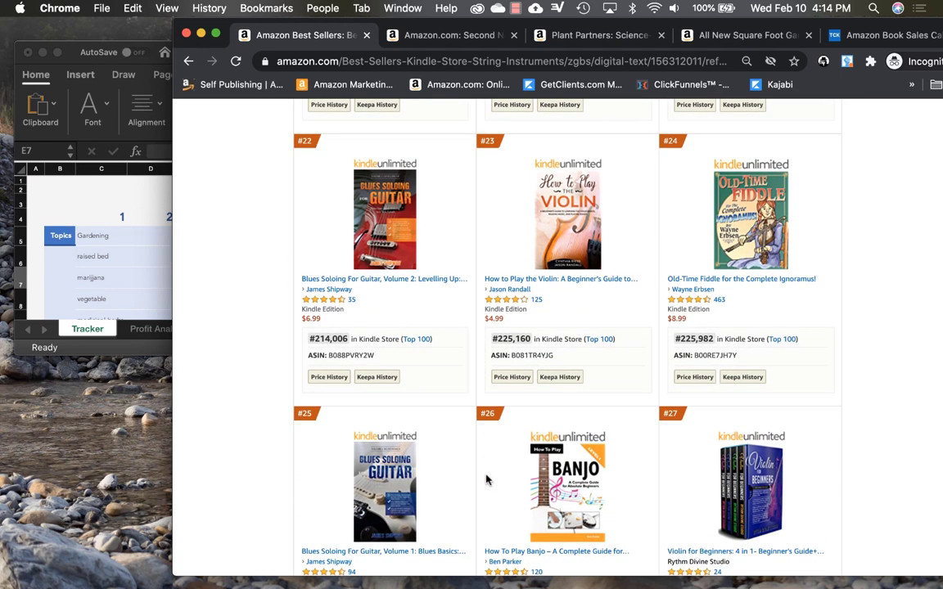
Review the list down to ranks #31–#33, then bring up the Finding Your Niche slide 17
{"action": "mouse_move", "coordinate": [589, 260]}
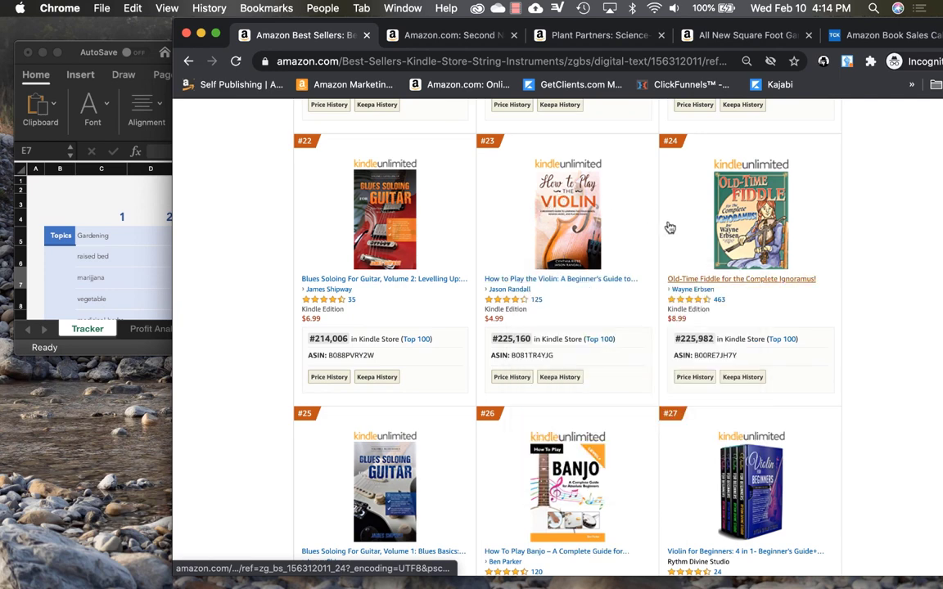
{"action": "scroll", "coordinate": [669, 227], "scroll_direction": "down", "scroll_amount": 4}
{"action": "mouse_move", "coordinate": [697, 364]}
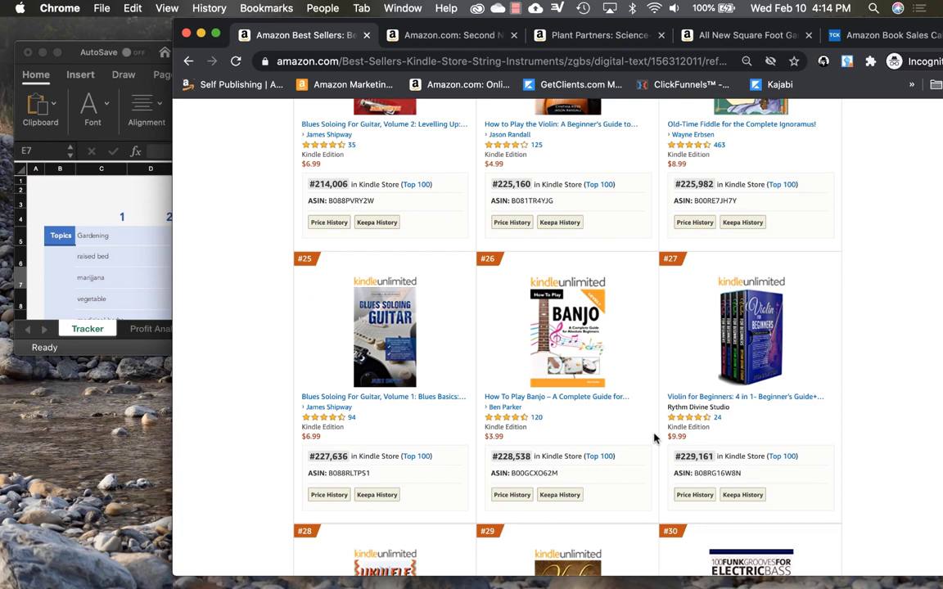
{"action": "scroll", "coordinate": [654, 439], "scroll_direction": "down", "scroll_amount": 4}
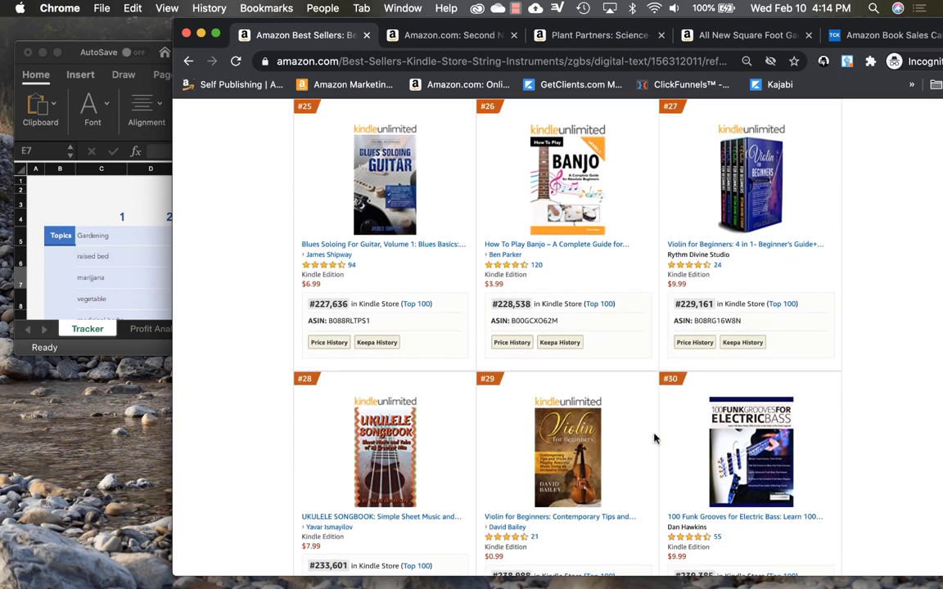
{"action": "scroll", "coordinate": [654, 438], "scroll_direction": "down", "scroll_amount": 2}
{"action": "scroll", "coordinate": [654, 438], "scroll_direction": "up", "scroll_amount": 4}
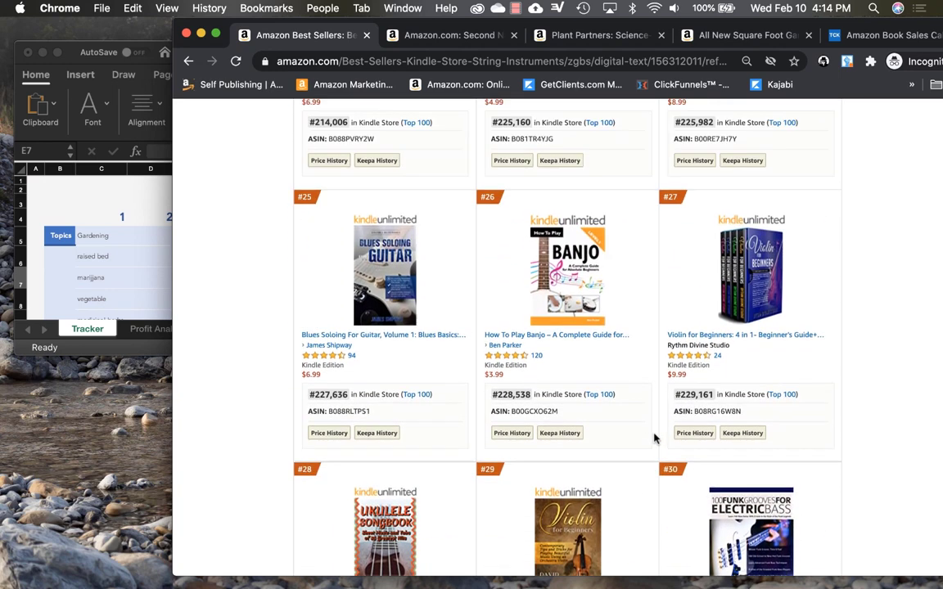
{"action": "scroll", "coordinate": [653, 439], "scroll_direction": "up", "scroll_amount": 6}
{"action": "mouse_move", "coordinate": [573, 243]}
{"action": "scroll", "coordinate": [574, 243], "scroll_direction": "down", "scroll_amount": 12}
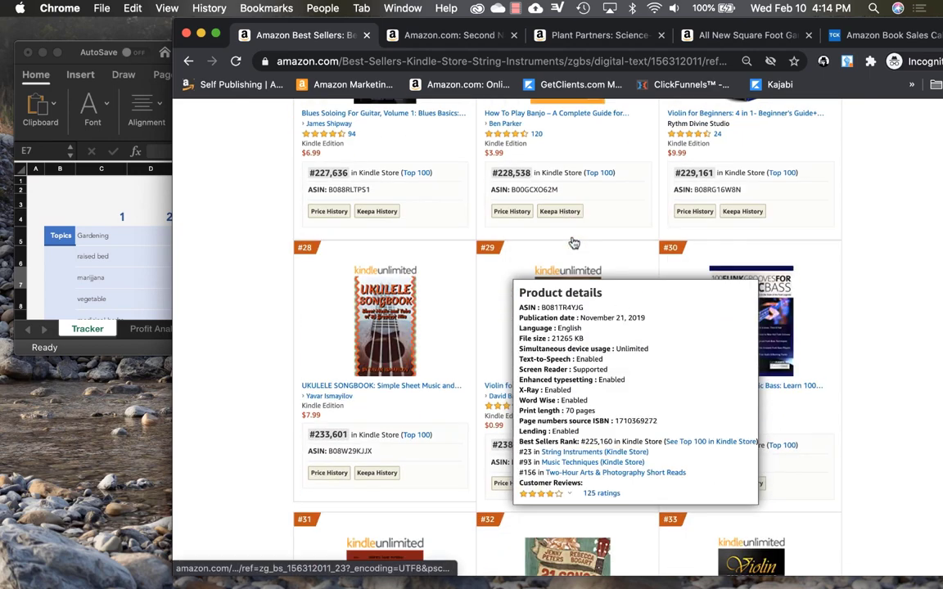
{"action": "mouse_move", "coordinate": [733, 295]}
{"action": "scroll", "coordinate": [518, 506], "scroll_direction": "down", "scroll_amount": 5}
{"action": "mouse_move", "coordinate": [517, 506]}
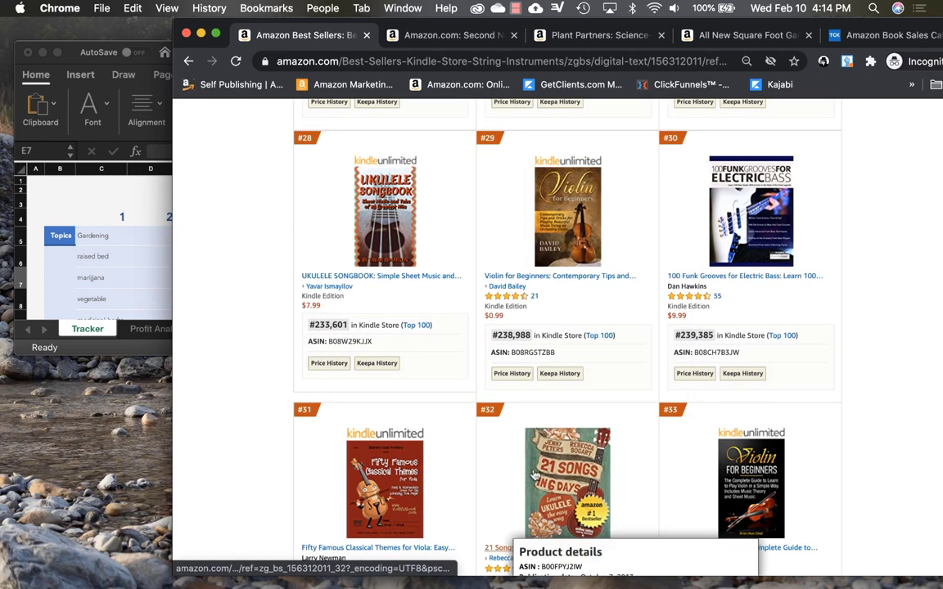
{"action": "scroll", "coordinate": [491, 475], "scroll_direction": "down", "scroll_amount": 2}
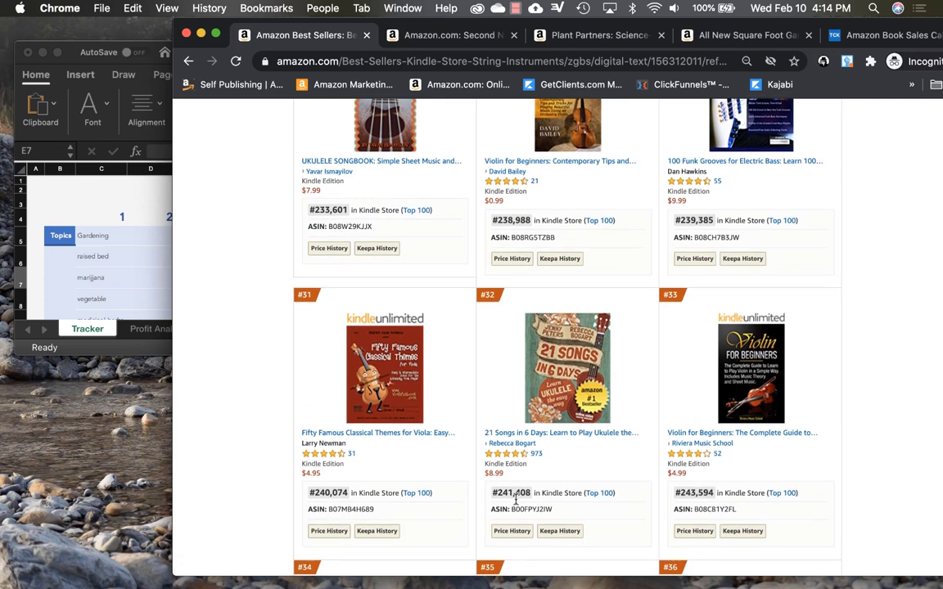
{"action": "key", "text": "super+Tab"}
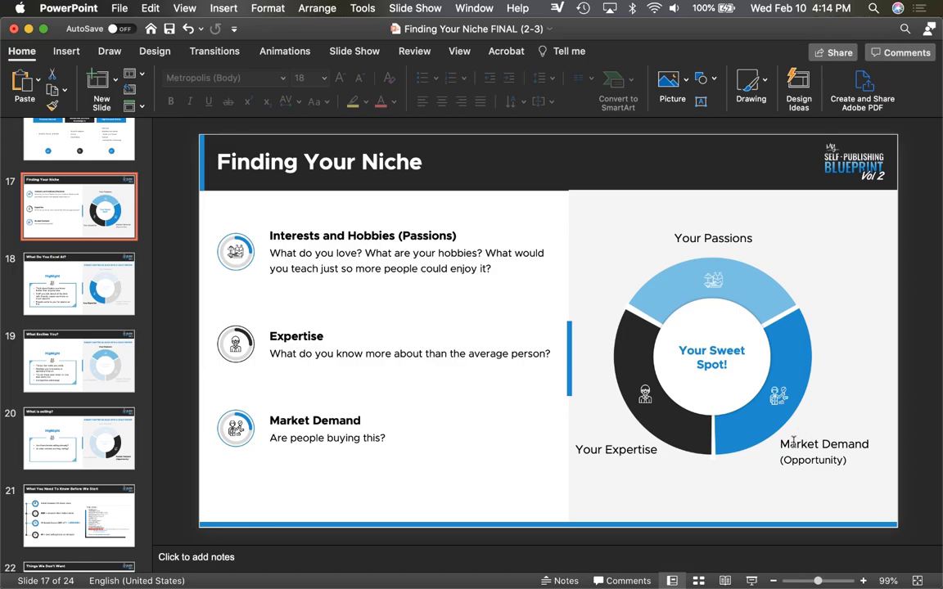
{"action": "key", "text": "ctrl+Up"}
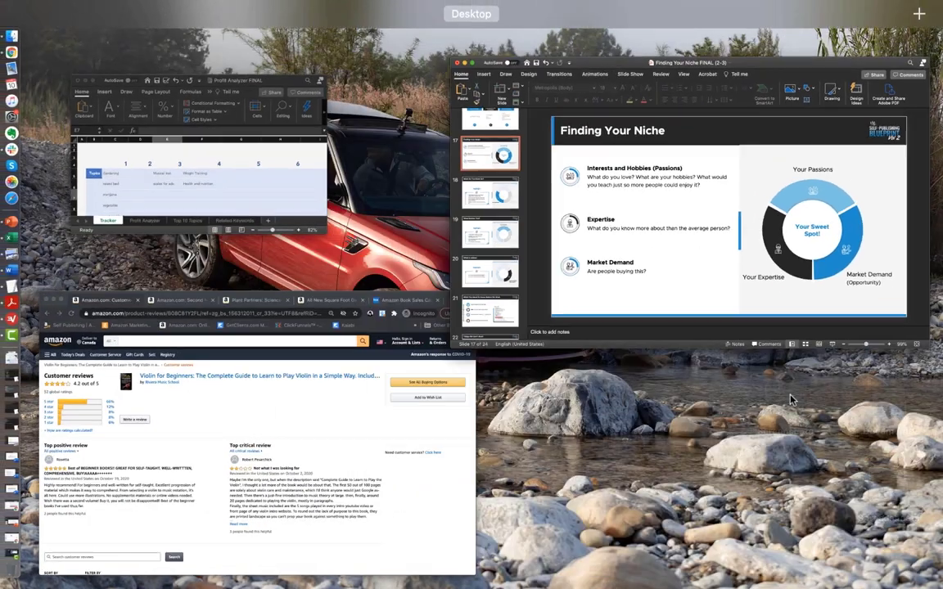
{"action": "left_click", "coordinate": [324, 542]}
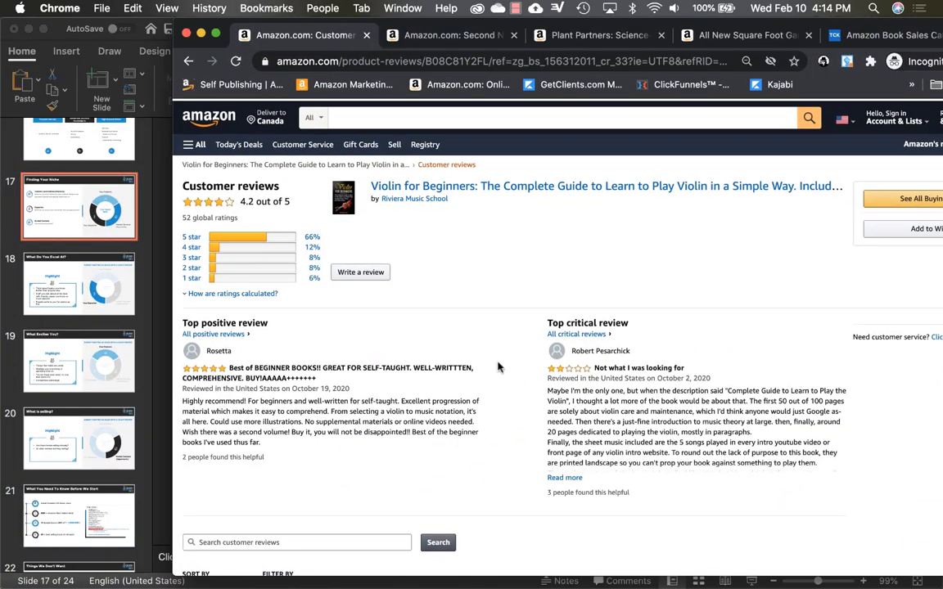
{"action": "scroll", "coordinate": [328, 297], "scroll_direction": "down", "scroll_amount": 10}
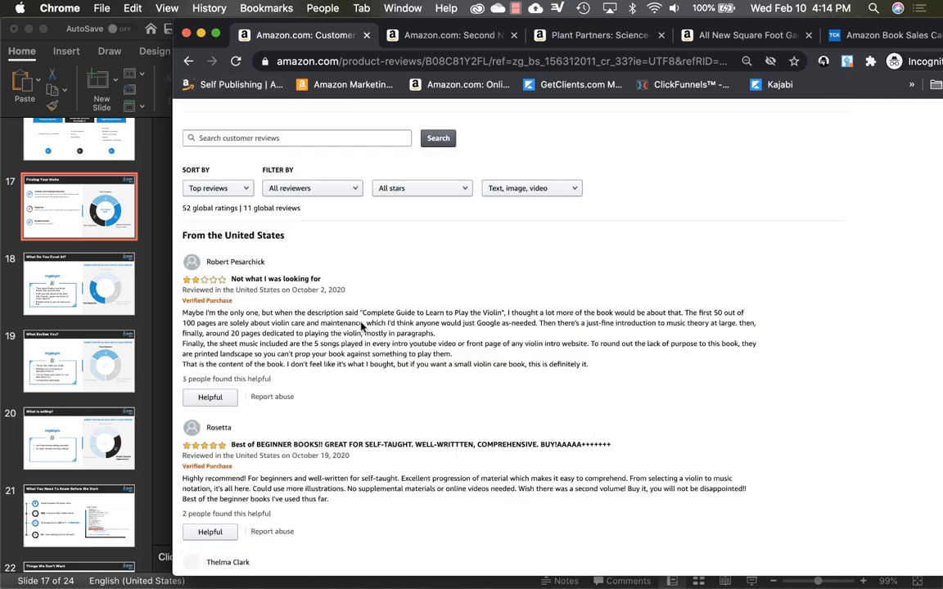
{"action": "scroll", "coordinate": [358, 310], "scroll_direction": "up", "scroll_amount": 10}
{"action": "left_click", "coordinate": [188, 61]}
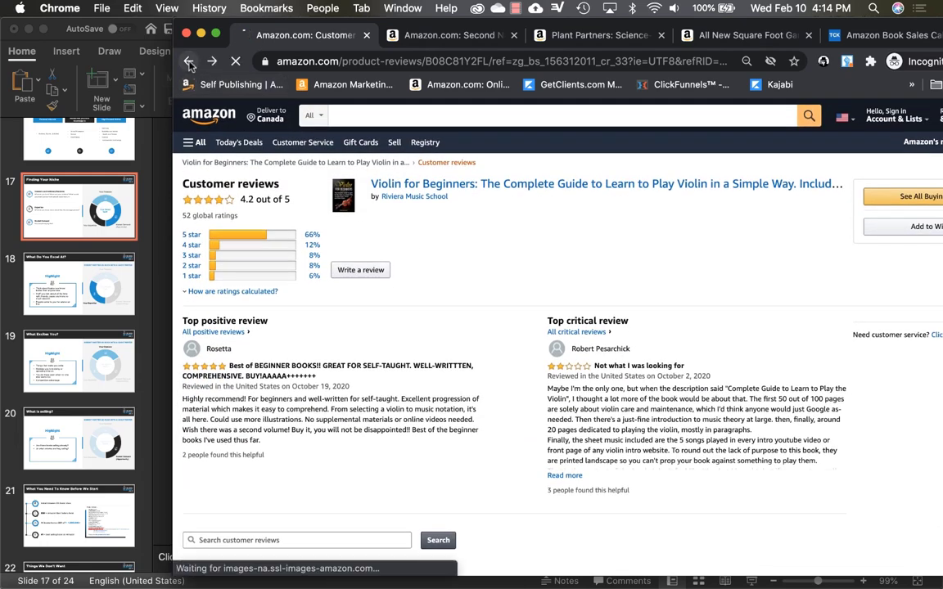
{"action": "left_click_drag", "start_coordinate": [219, 17], "coordinate": [126, 4]}
{"action": "scroll", "coordinate": [358, 351], "scroll_direction": "down", "scroll_amount": 5}
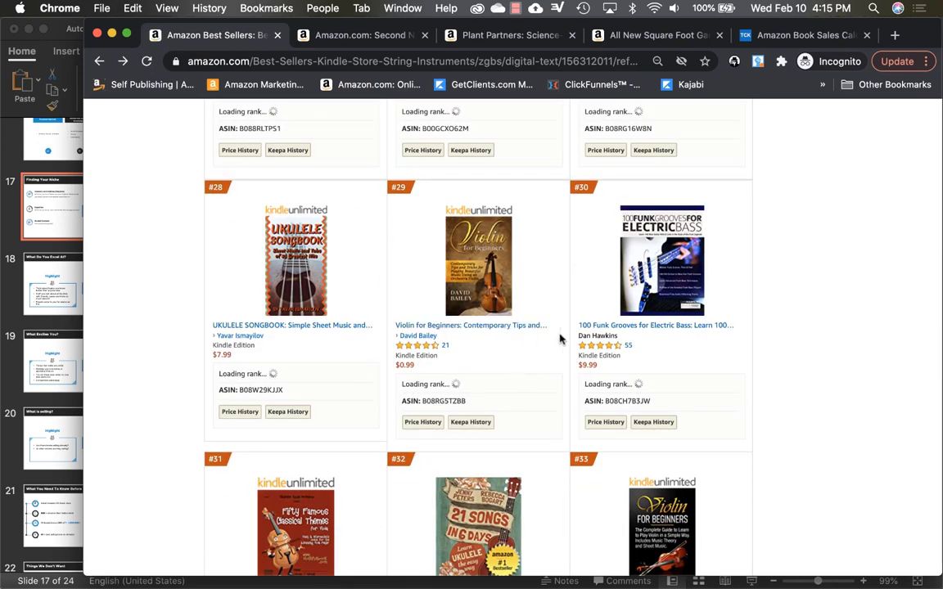
{"action": "scroll", "coordinate": [549, 367], "scroll_direction": "down", "scroll_amount": 4}
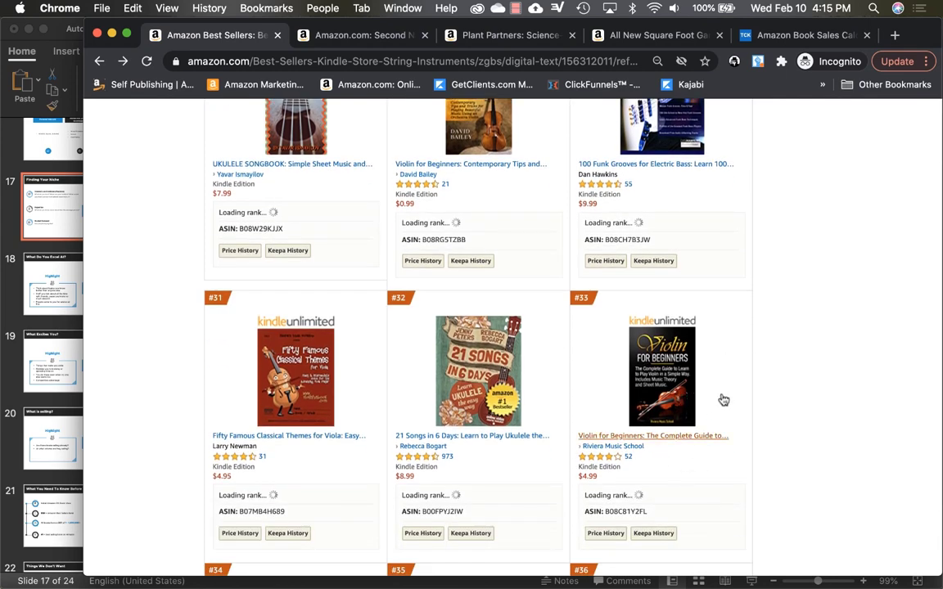
{"action": "scroll", "coordinate": [724, 400], "scroll_direction": "up", "scroll_amount": 1}
{"action": "scroll", "coordinate": [723, 400], "scroll_direction": "down", "scroll_amount": 4}
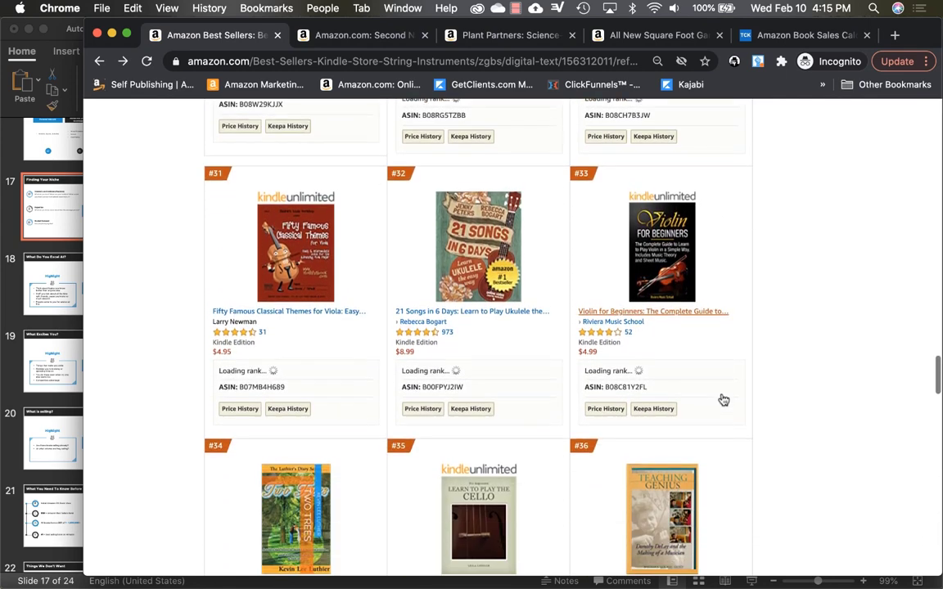
{"action": "scroll", "coordinate": [723, 400], "scroll_direction": "down", "scroll_amount": 5}
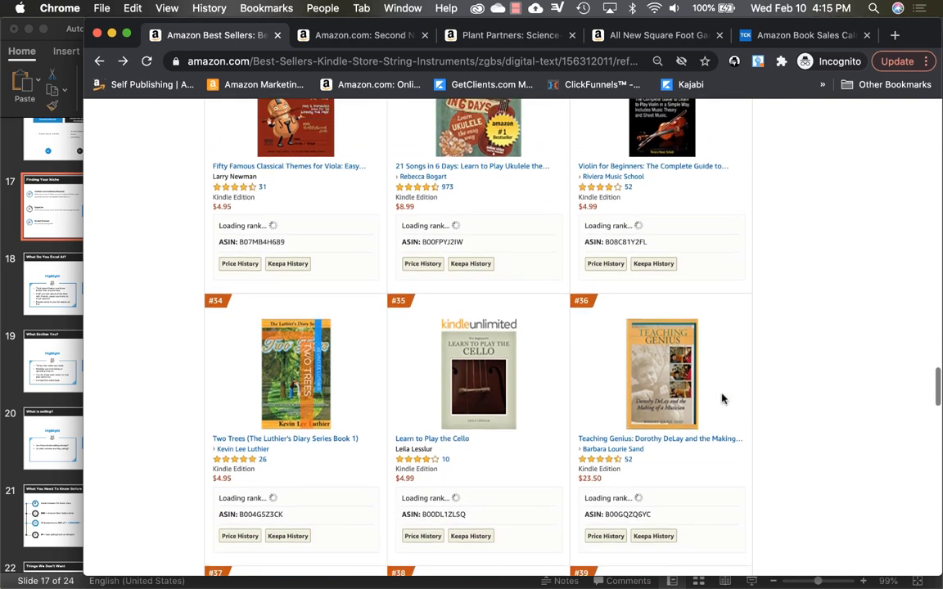
{"action": "scroll", "coordinate": [724, 400], "scroll_direction": "up", "scroll_amount": 4}
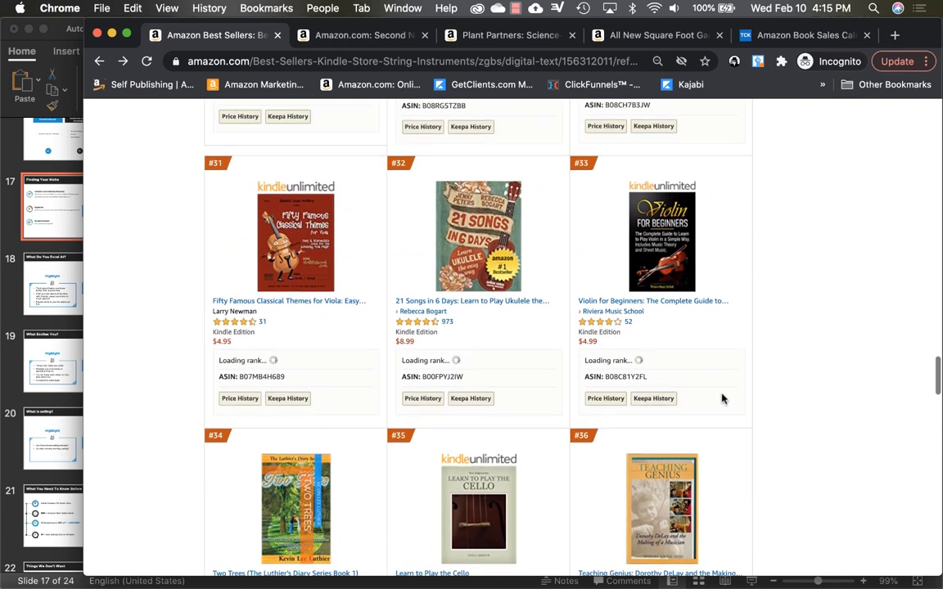
{"action": "scroll", "coordinate": [723, 399], "scroll_direction": "down", "scroll_amount": 12}
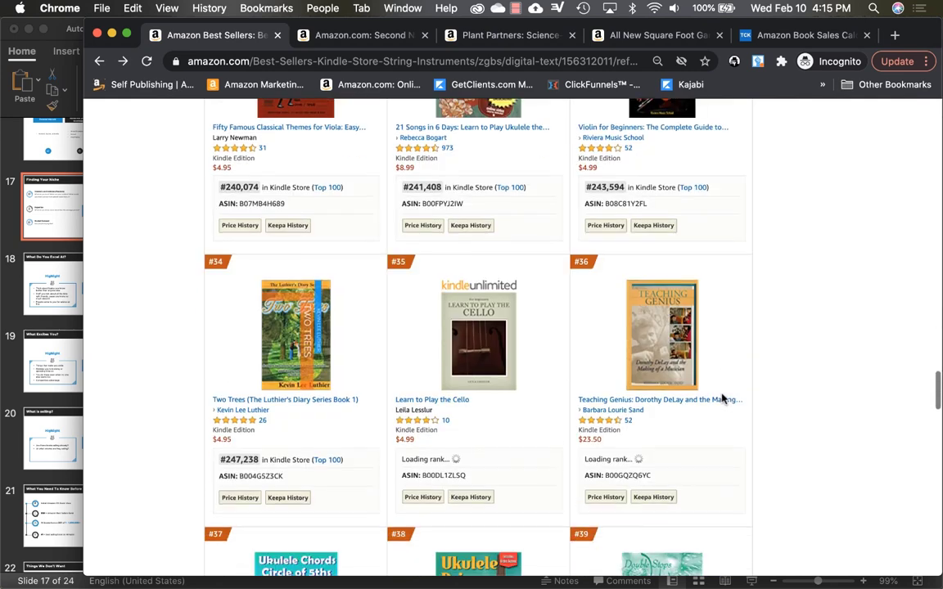
{"action": "scroll", "coordinate": [722, 399], "scroll_direction": "down", "scroll_amount": 11}
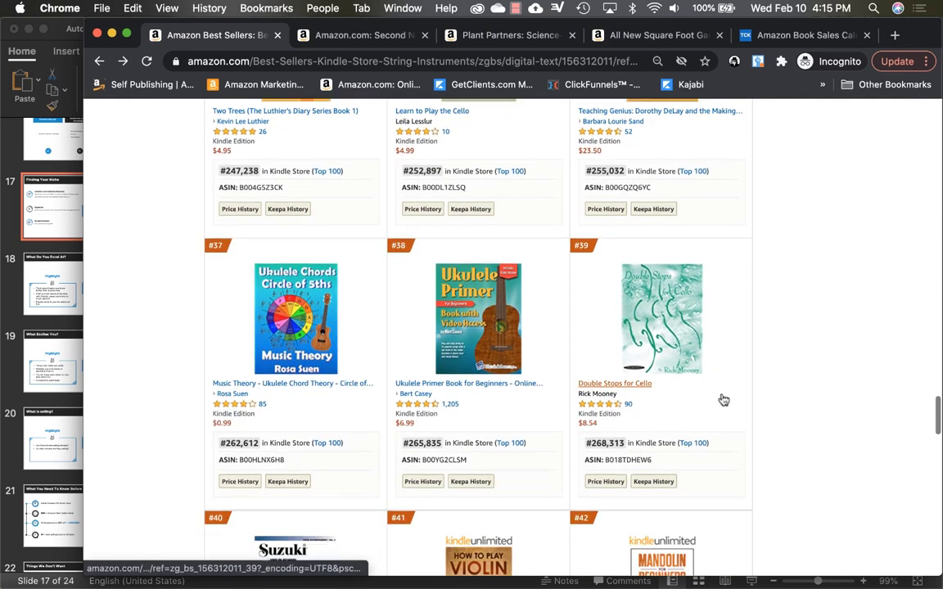
{"action": "scroll", "coordinate": [724, 398], "scroll_direction": "down", "scroll_amount": 1}
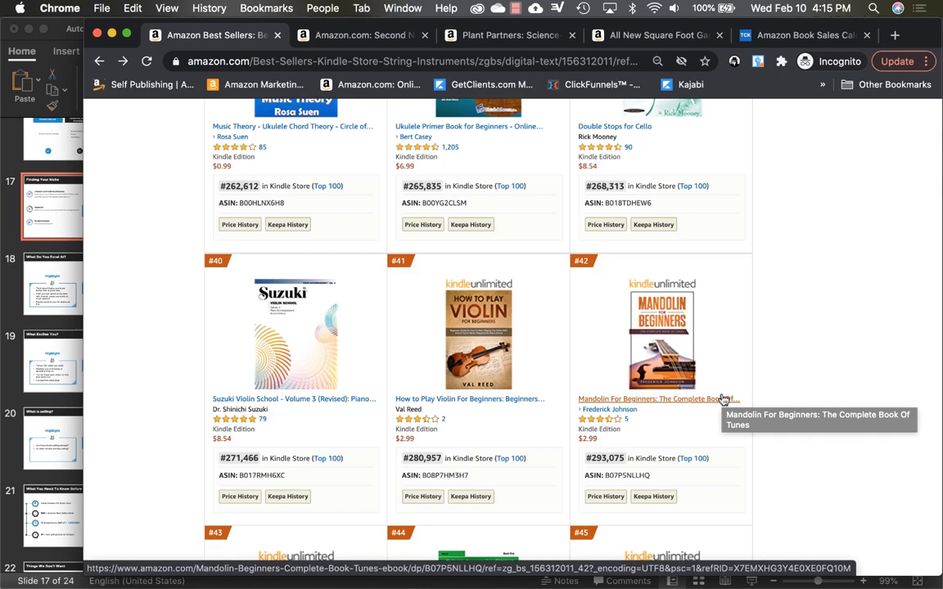
{"action": "scroll", "coordinate": [723, 399], "scroll_direction": "up", "scroll_amount": 10}
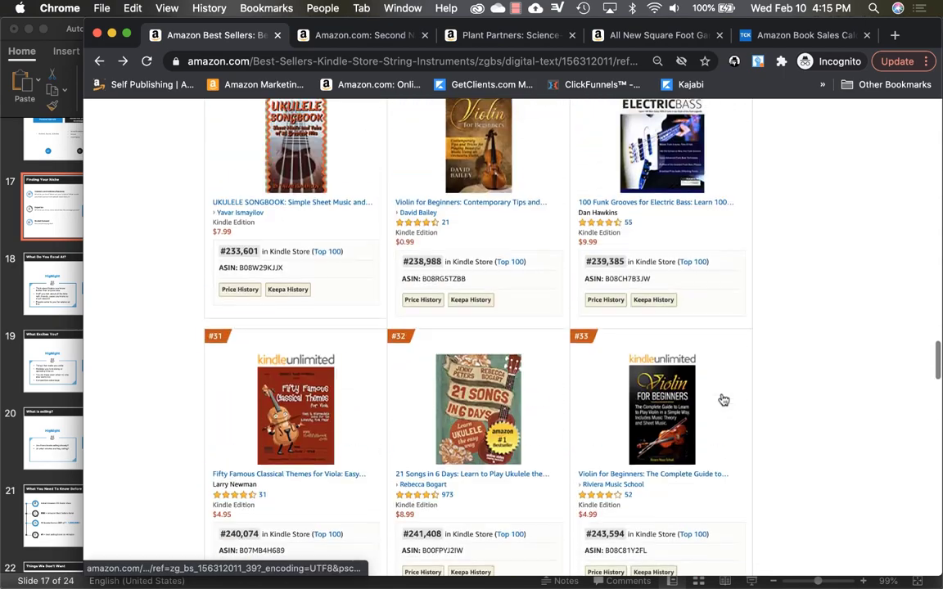
{"action": "key", "text": "ctrl+Up"}
{"action": "left_click", "coordinate": [716, 194]}
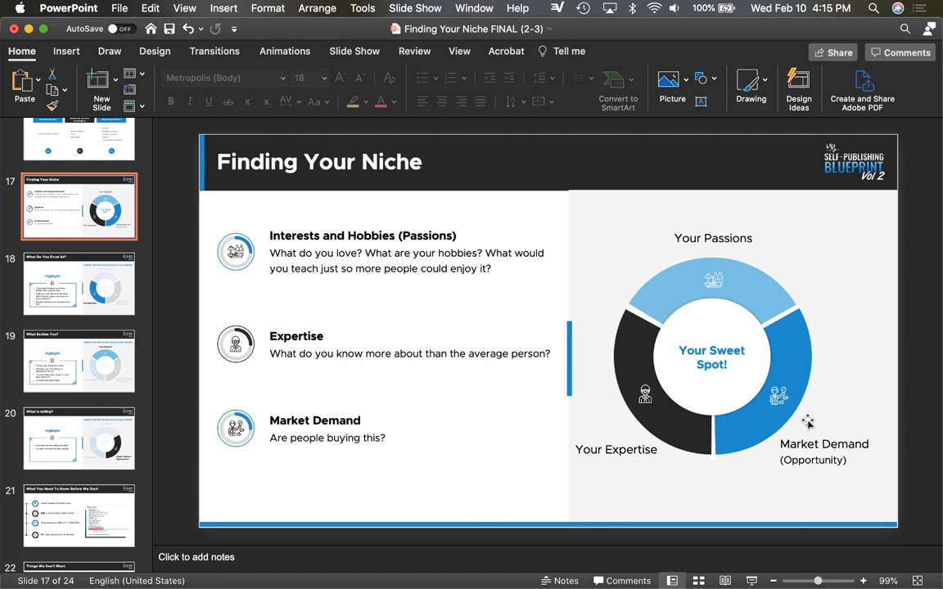
Select the Weight Training heading in cell F5 of the Profit Analyzer workbook
{"action": "key", "text": "ctrl+Up"}
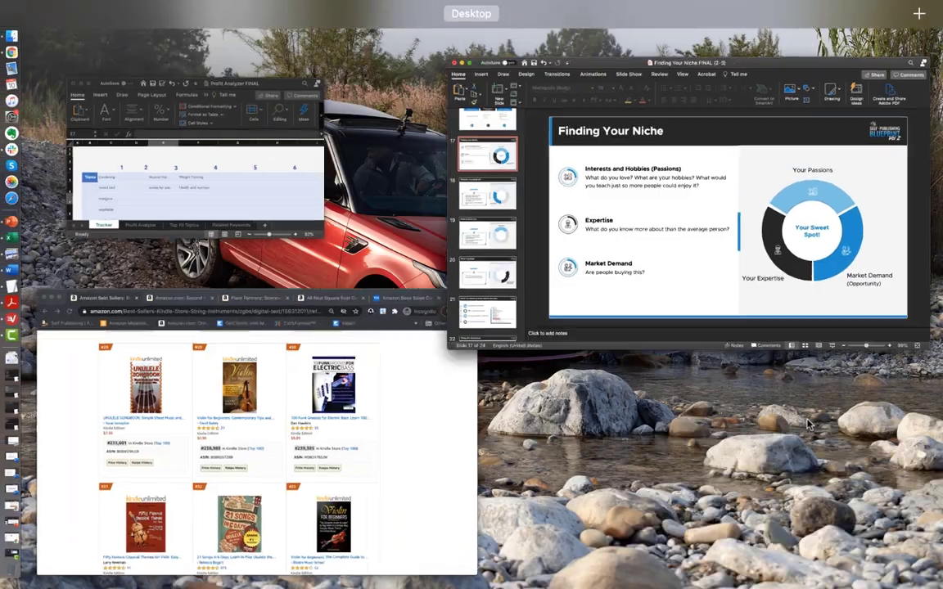
{"action": "left_click", "coordinate": [444, 483]}
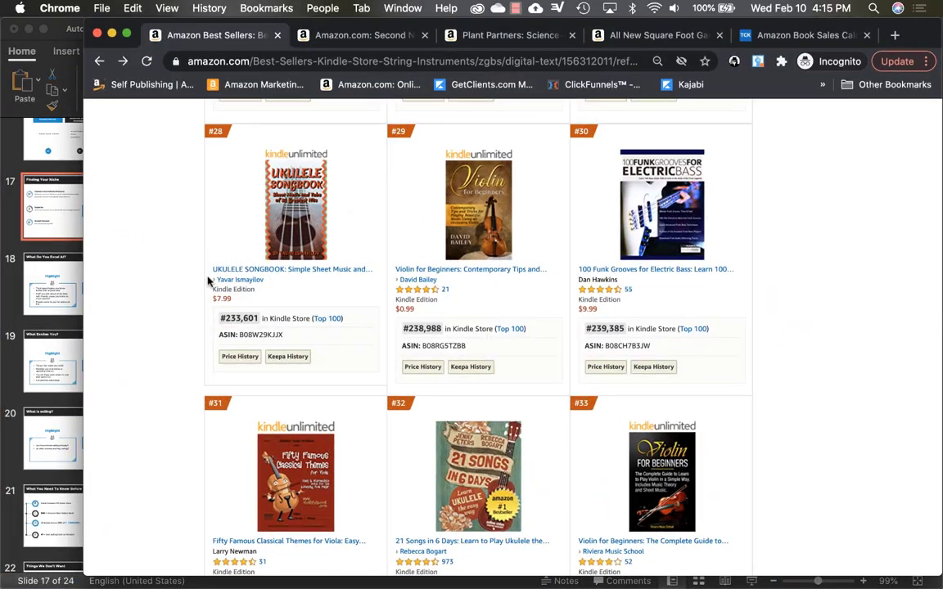
{"action": "scroll", "coordinate": [207, 281], "scroll_direction": "up", "scroll_amount": 5}
{"action": "key", "text": "ctrl+Up"}
{"action": "left_click", "coordinate": [196, 180]}
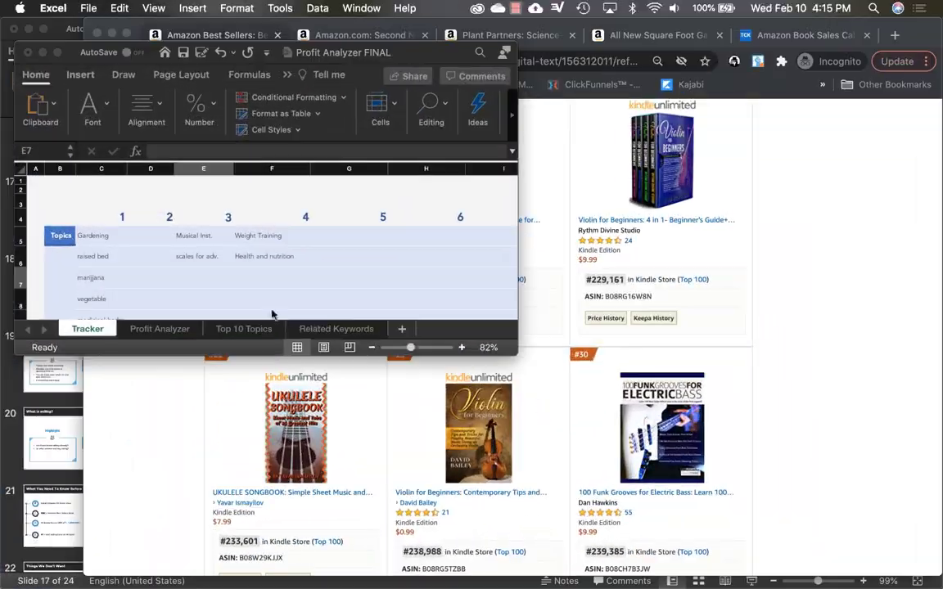
{"action": "left_click", "coordinate": [252, 237]}
Open Amazon's Kindle eBooks best-seller list
{"action": "left_click", "coordinate": [158, 390]}
{"action": "scroll", "coordinate": [160, 391], "scroll_direction": "up", "scroll_amount": 10}
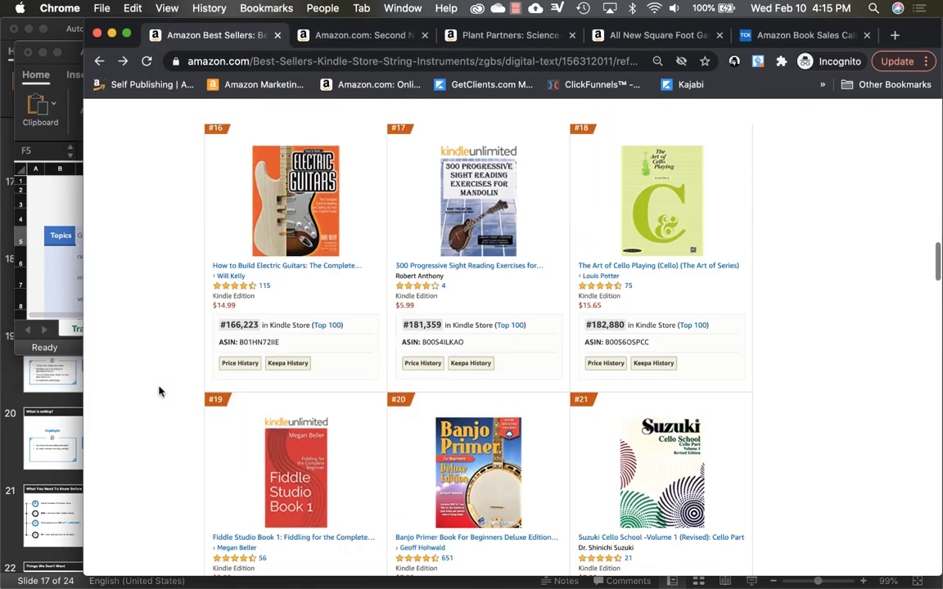
{"action": "scroll", "coordinate": [159, 390], "scroll_direction": "up", "scroll_amount": 15}
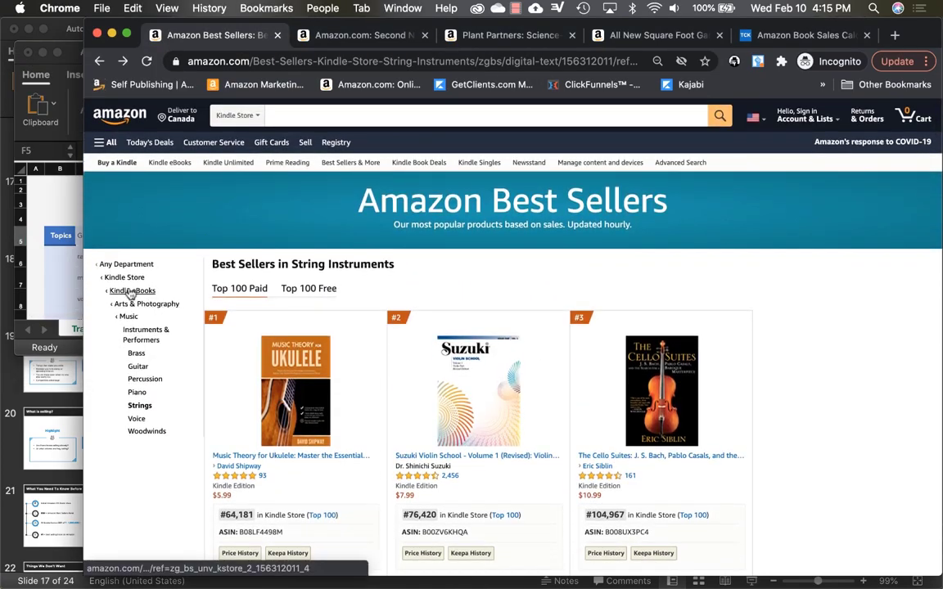
{"action": "left_click", "coordinate": [131, 291]}
{"action": "scroll", "coordinate": [162, 522], "scroll_direction": "down", "scroll_amount": 3}
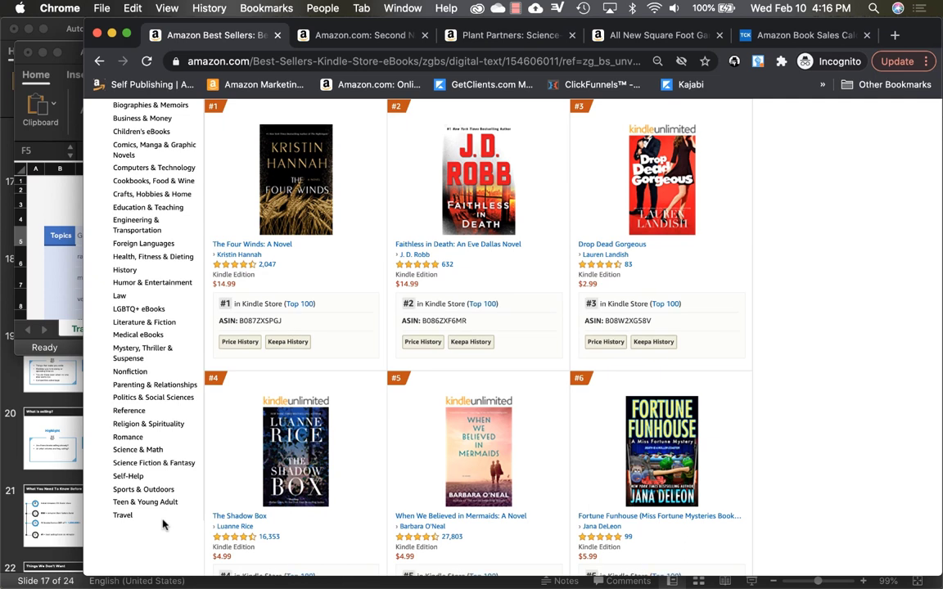
{"action": "scroll", "coordinate": [144, 246], "scroll_direction": "up", "scroll_amount": 2}
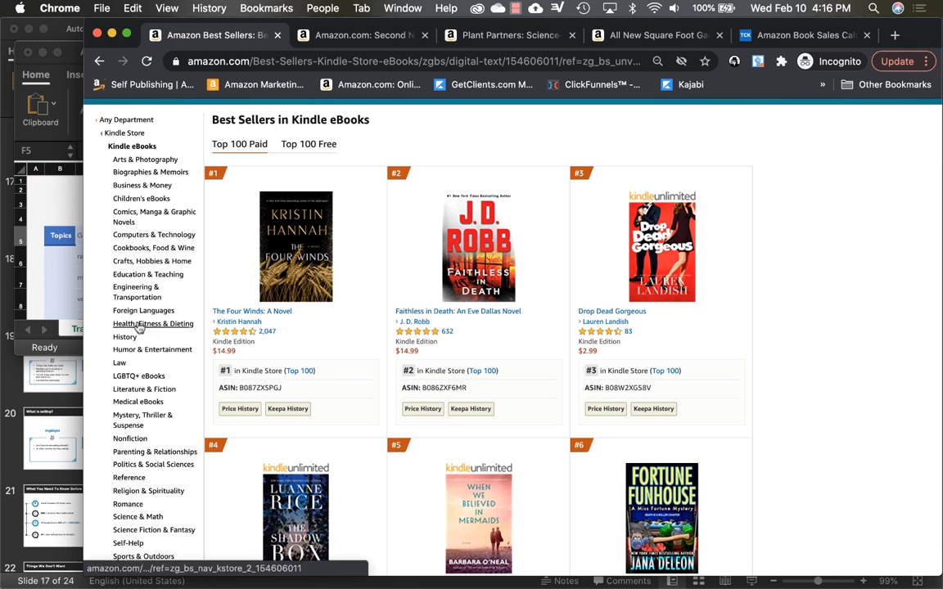
Narrow Kindle best sellers through Health, Fitness & Dieting and Exercise & Fitness to Weight Training
{"action": "left_click", "coordinate": [137, 325]}
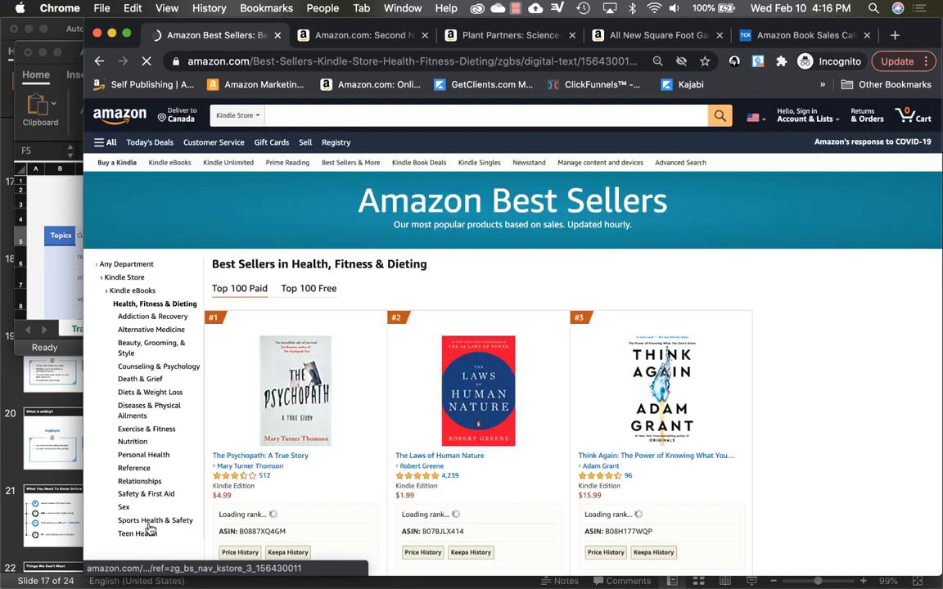
{"action": "left_click", "coordinate": [147, 430]}
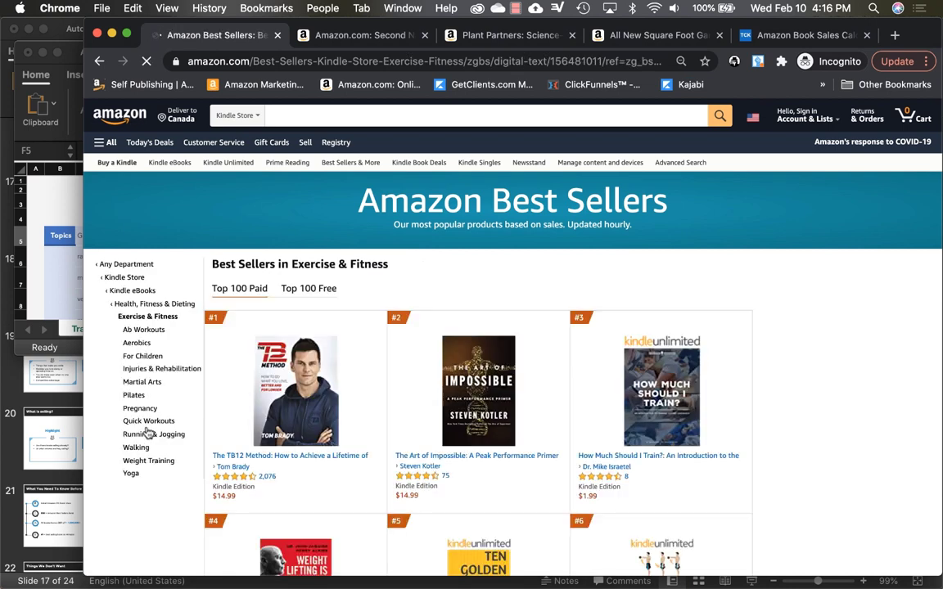
{"action": "left_click", "coordinate": [138, 461]}
{"action": "scroll", "coordinate": [138, 466], "scroll_direction": "down", "scroll_amount": 3}
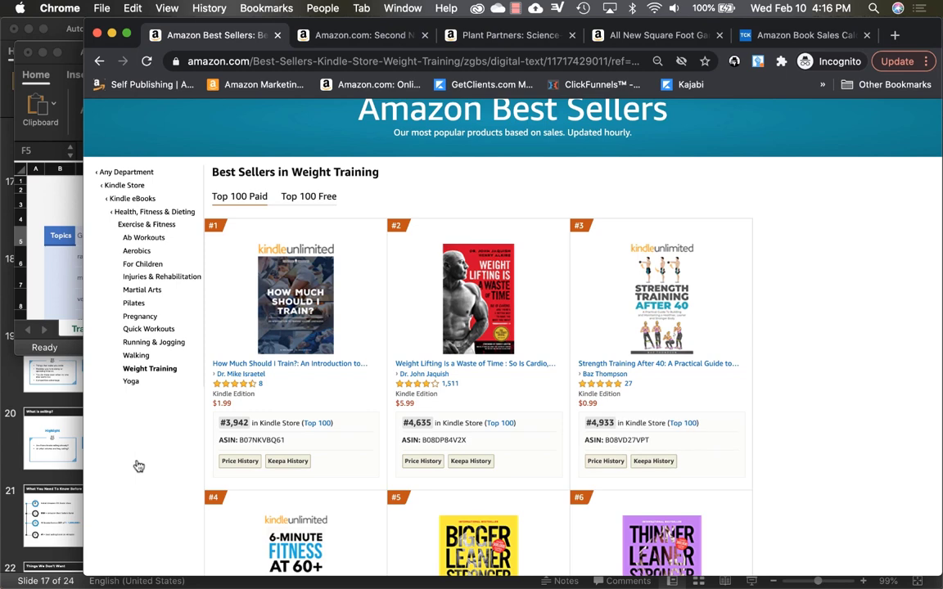
{"action": "scroll", "coordinate": [138, 466], "scroll_direction": "down", "scroll_amount": 5}
{"action": "mouse_move", "coordinate": [613, 212]}
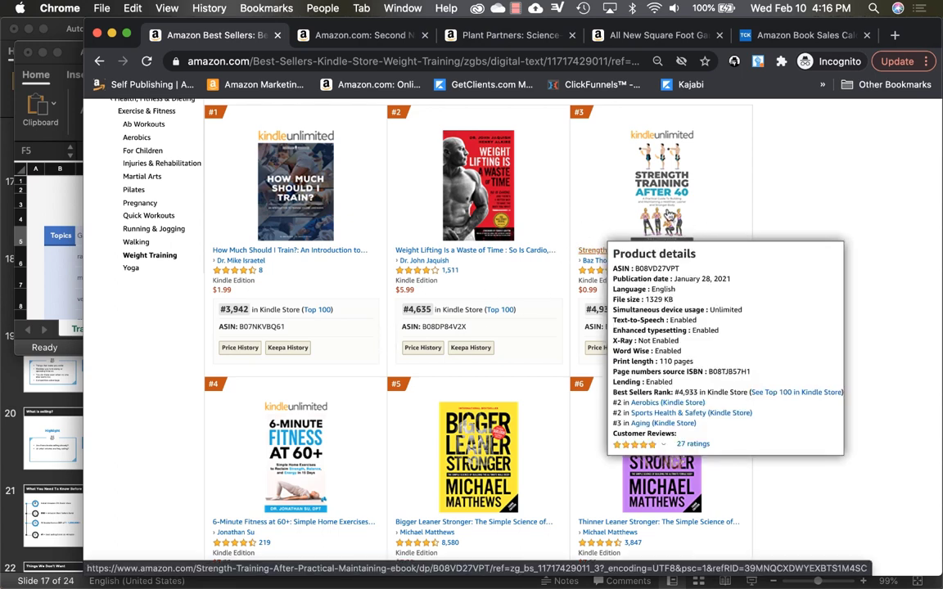
Enter a BSR of 5000 in the book sales calculator
{"action": "left_click", "coordinate": [798, 35]}
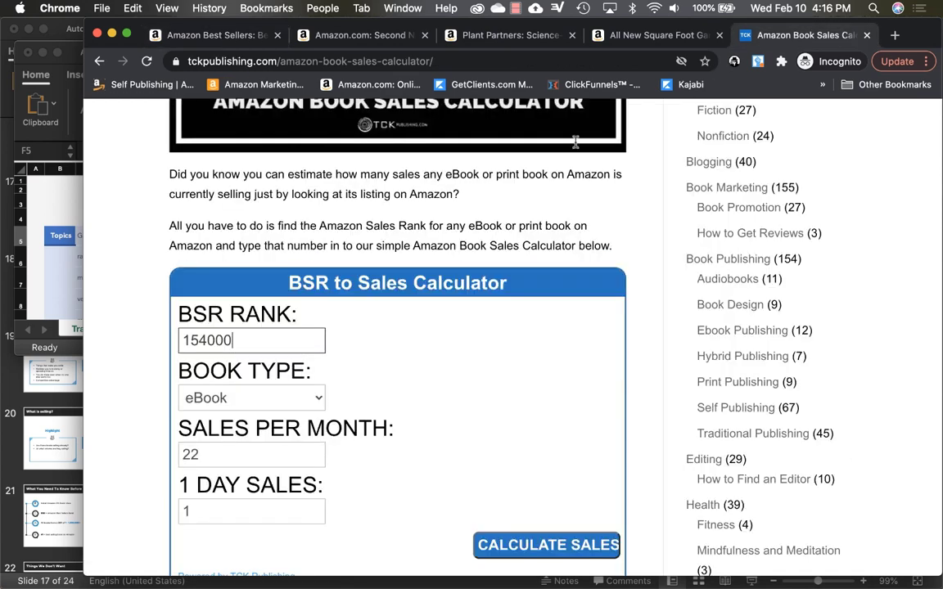
{"action": "double_click", "coordinate": [243, 338]}
{"action": "type", "text": "5p0o"}
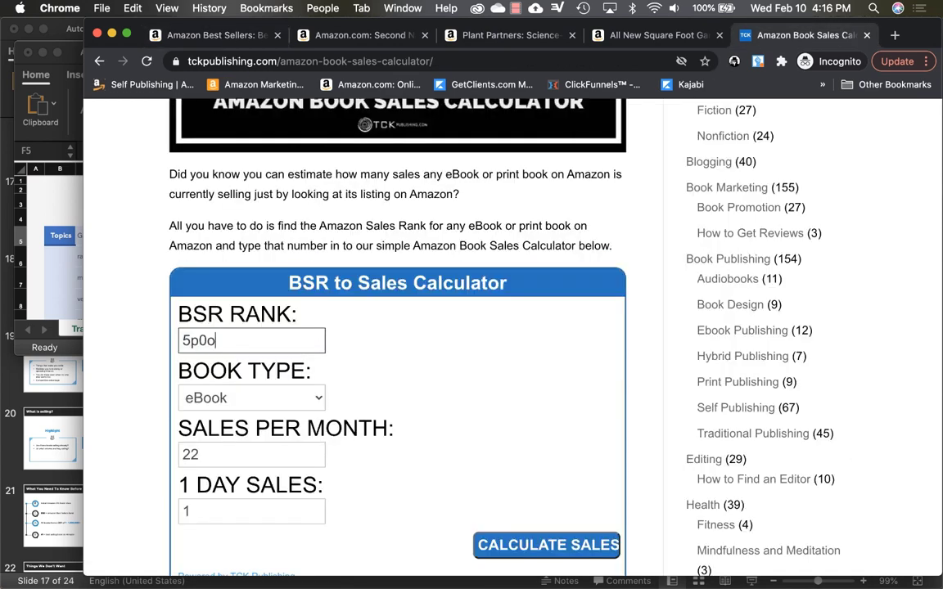
{"action": "key", "text": "BackSpace"}
{"action": "key", "text": "BackSpace"}
{"action": "key", "text": "BackSpace"}
{"action": "key", "text": "BackSpace"}
{"action": "type", "text": "0"}
{"action": "key", "text": "BackSpace"}
{"action": "type", "text": "5000"}
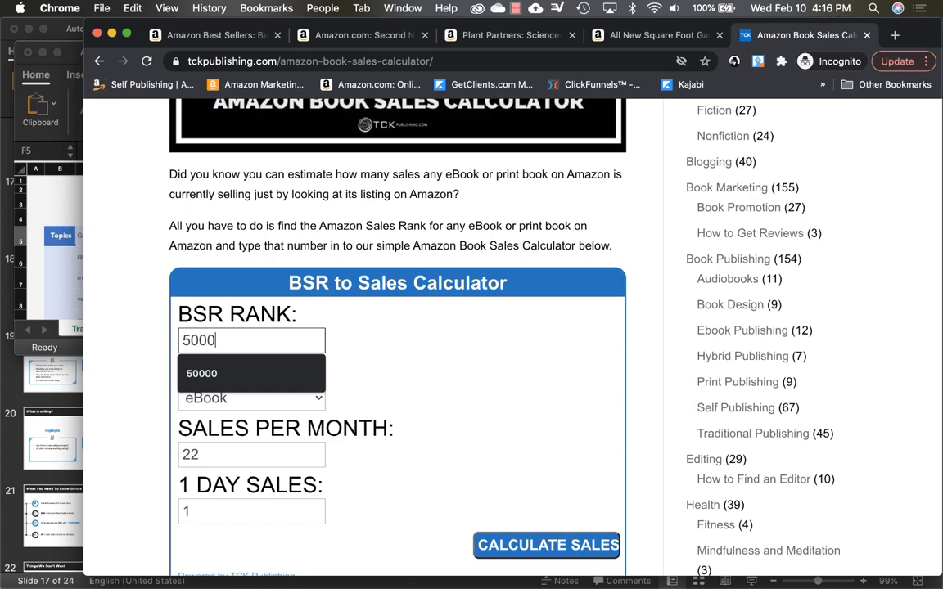
Open the Strength Training After 40 product page and expand its full description
{"action": "key", "text": "ctrl+Up"}
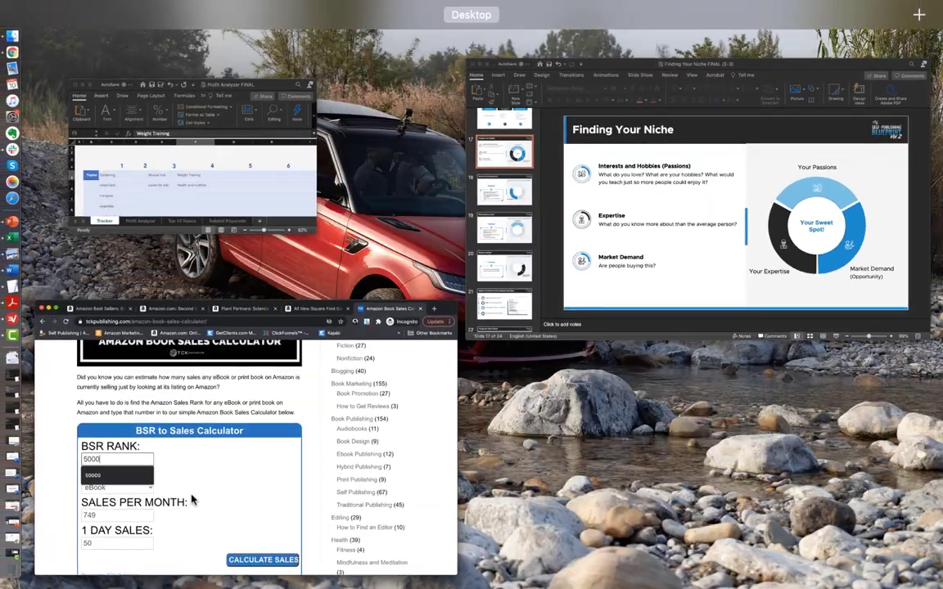
{"action": "left_click", "coordinate": [246, 385]}
{"action": "left_click", "coordinate": [216, 35]}
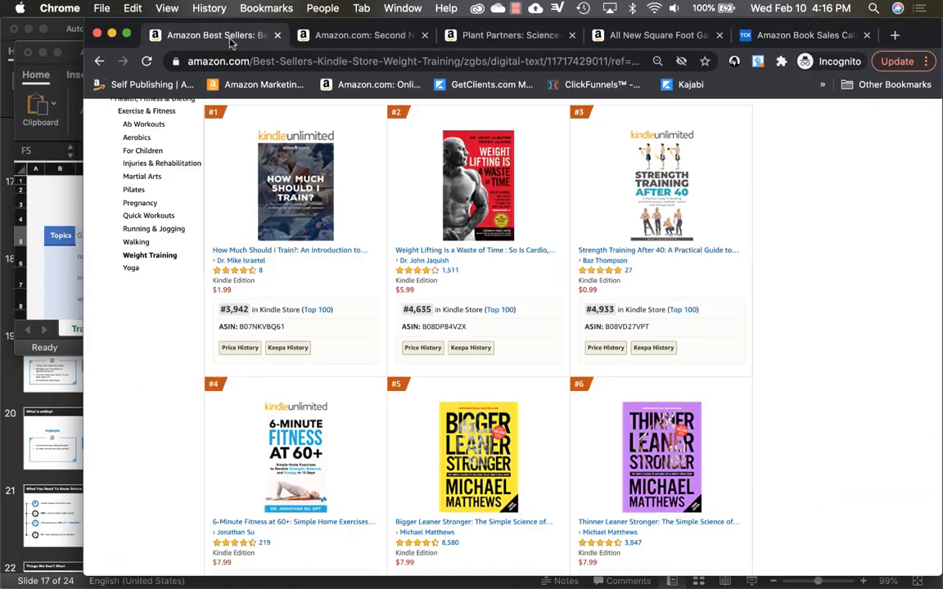
{"action": "scroll", "coordinate": [806, 295], "scroll_direction": "up", "scroll_amount": 1}
{"action": "mouse_move", "coordinate": [698, 292]}
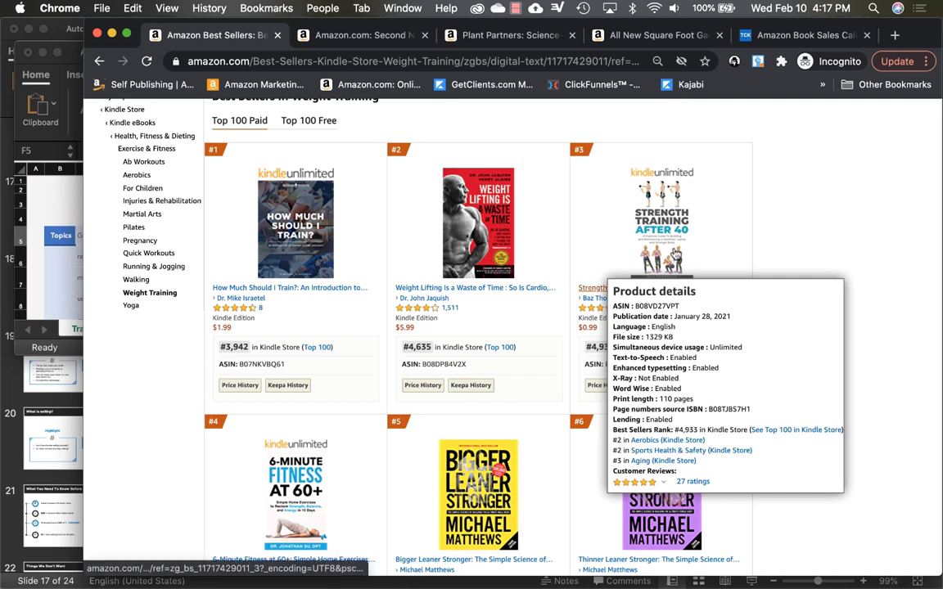
{"action": "left_click", "coordinate": [593, 288]}
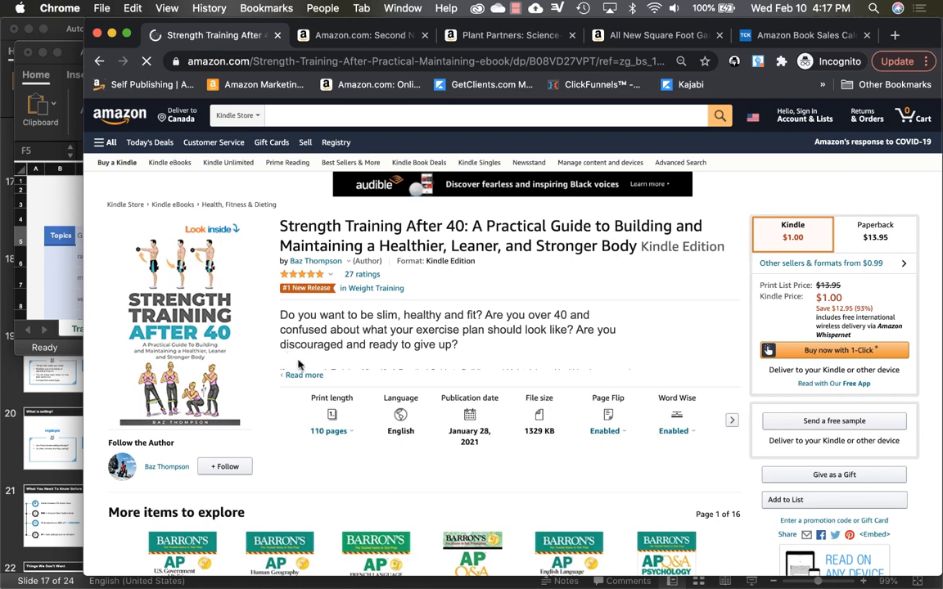
{"action": "left_click", "coordinate": [296, 374]}
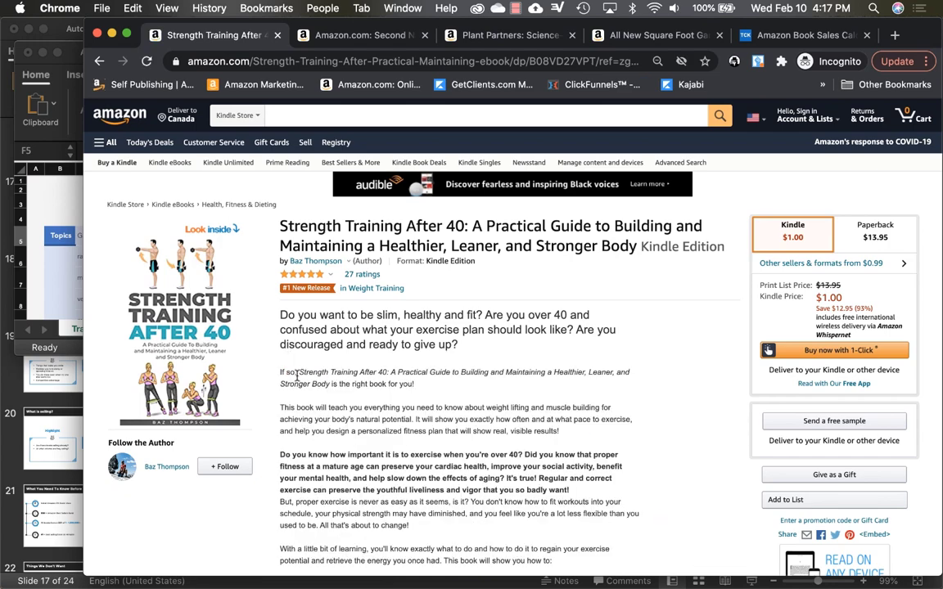
{"action": "scroll", "coordinate": [297, 376], "scroll_direction": "down", "scroll_amount": 8}
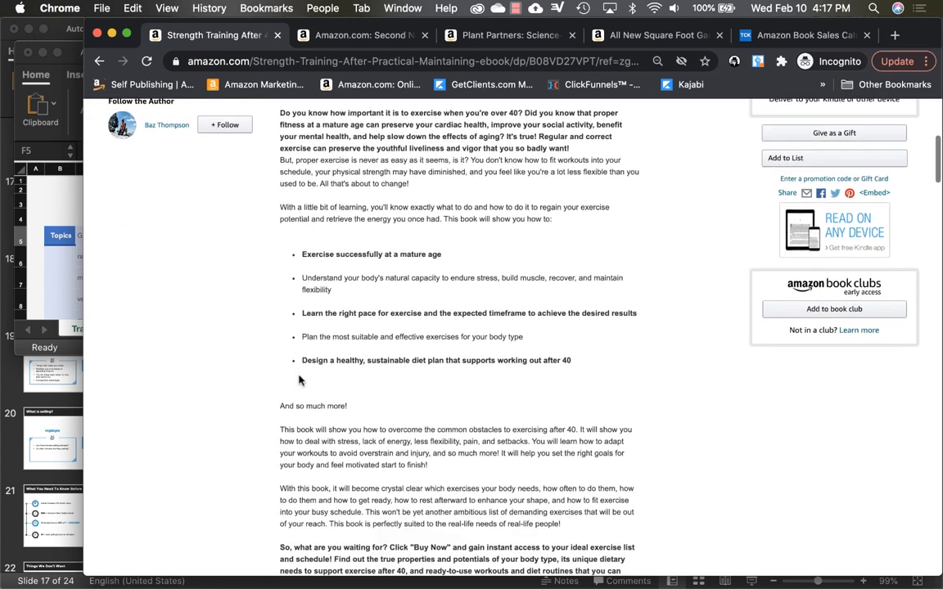
{"action": "scroll", "coordinate": [400, 249], "scroll_direction": "down", "scroll_amount": 6}
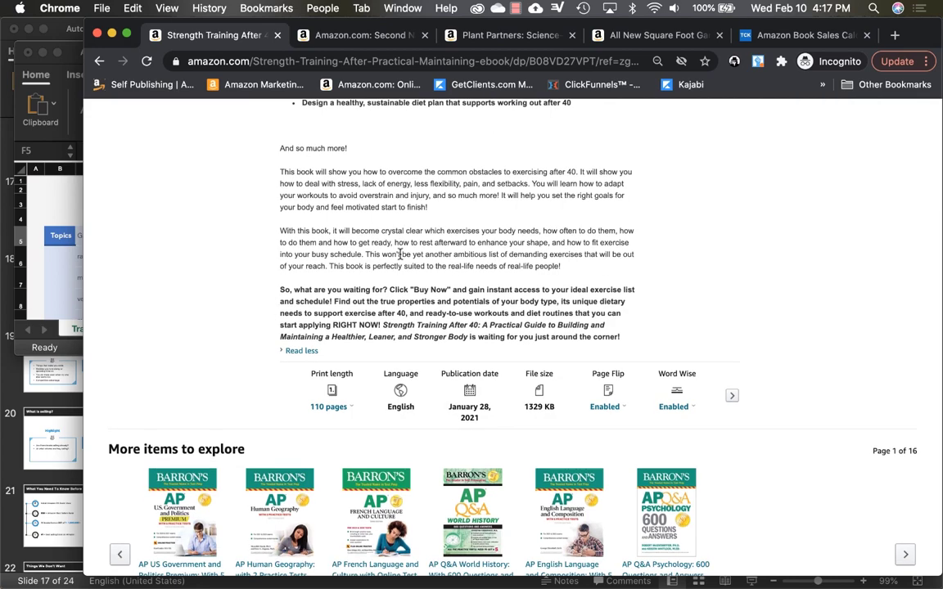
{"action": "scroll", "coordinate": [400, 255], "scroll_direction": "up", "scroll_amount": 20}
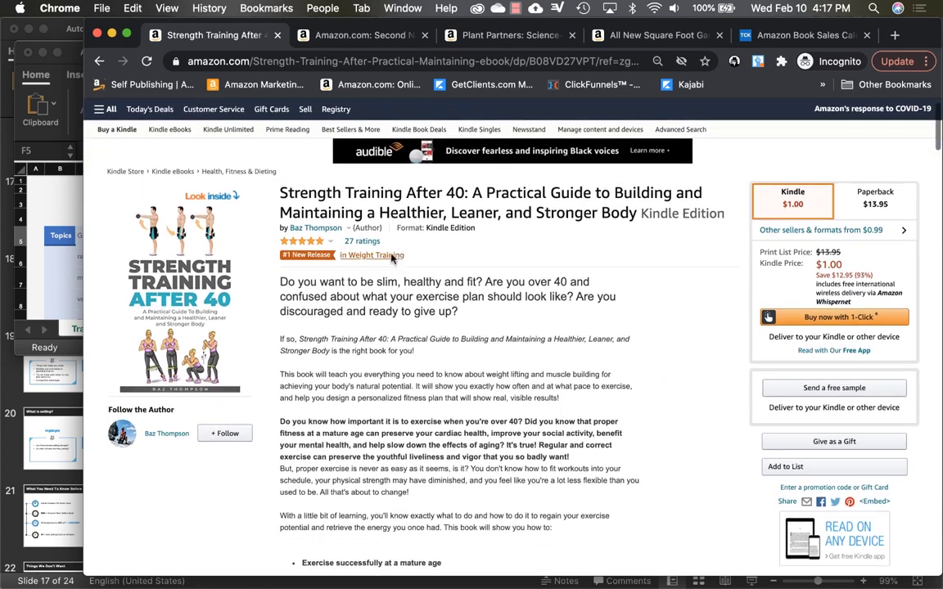
Browse the book's Look Inside preview, then close it
{"action": "left_click", "coordinate": [173, 280]}
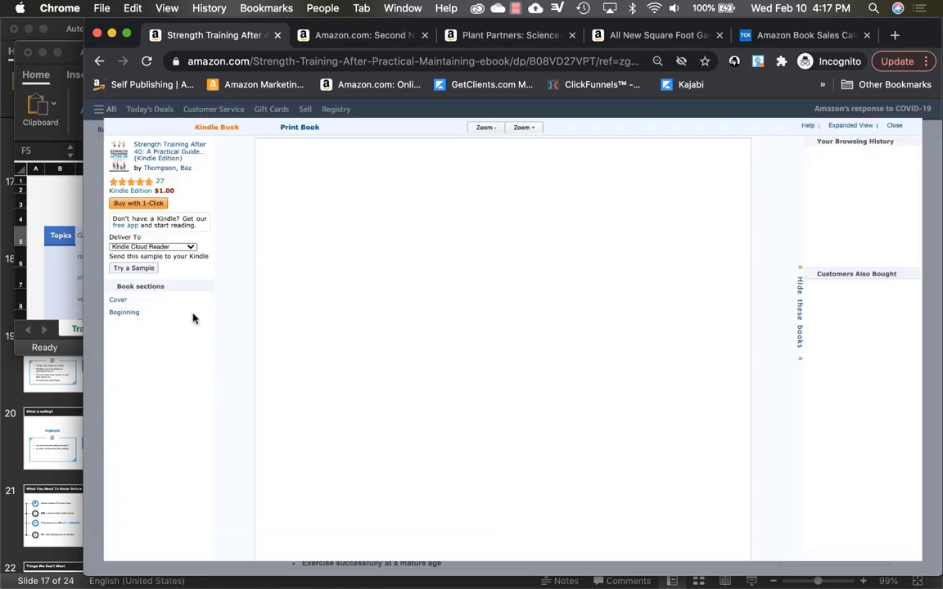
{"action": "scroll", "coordinate": [578, 405], "scroll_direction": "up", "scroll_amount": 4}
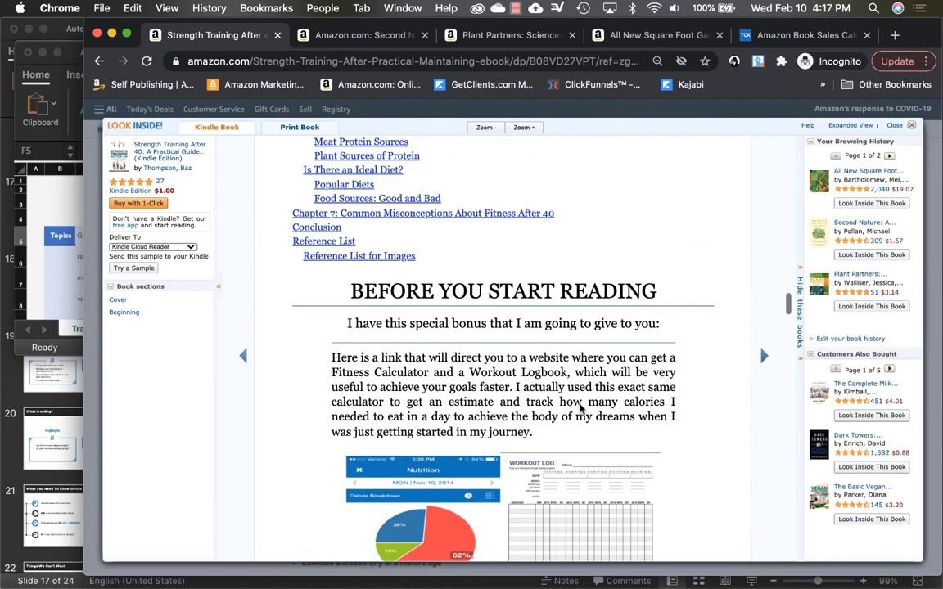
{"action": "scroll", "coordinate": [578, 407], "scroll_direction": "up", "scroll_amount": 15}
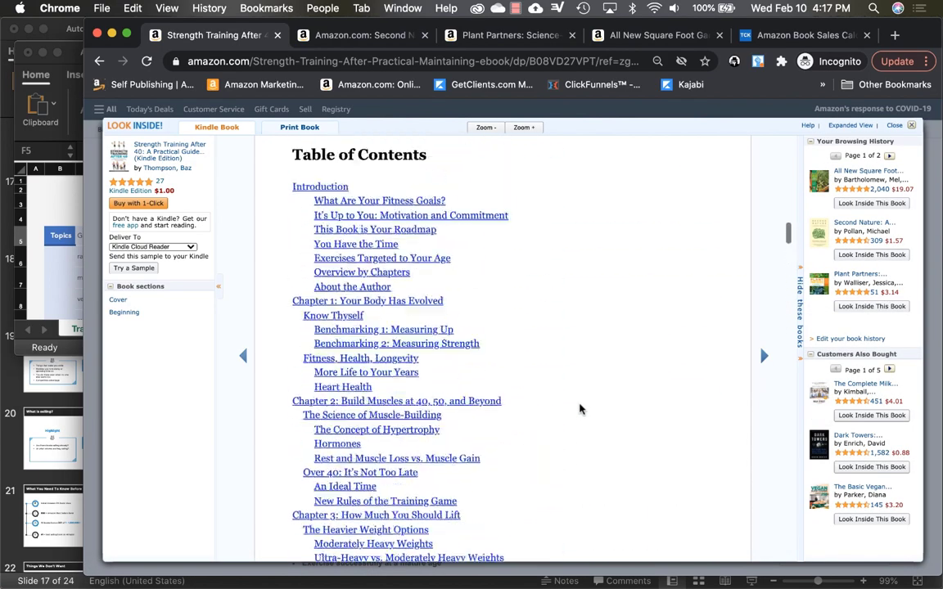
{"action": "scroll", "coordinate": [578, 409], "scroll_direction": "down", "scroll_amount": 12}
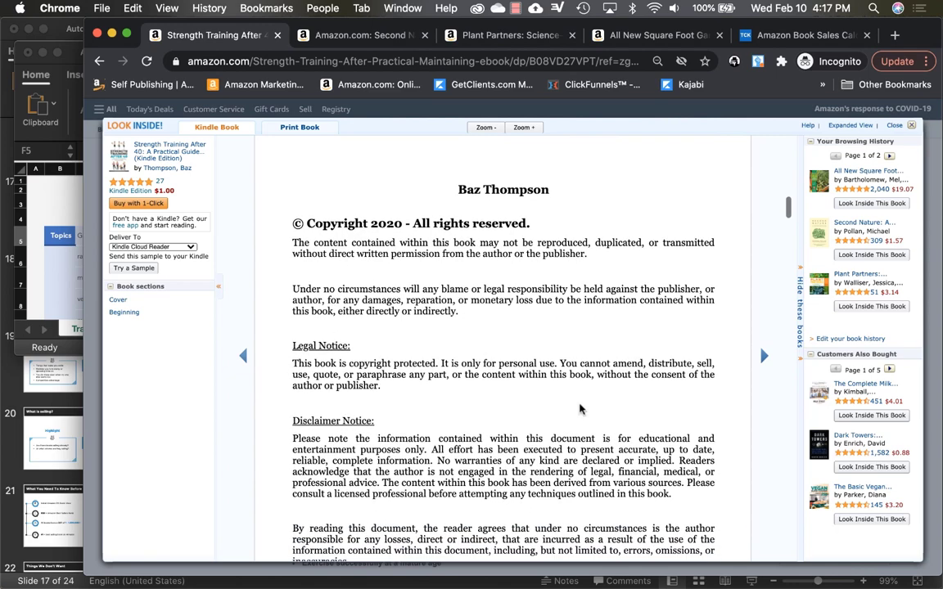
{"action": "scroll", "coordinate": [579, 408], "scroll_direction": "down", "scroll_amount": 10}
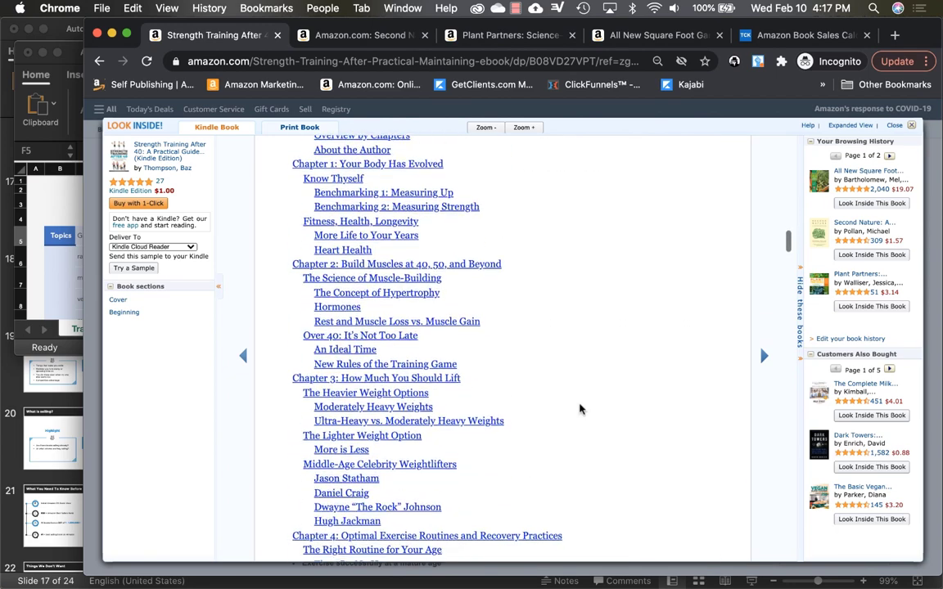
{"action": "scroll", "coordinate": [579, 407], "scroll_direction": "down", "scroll_amount": 5}
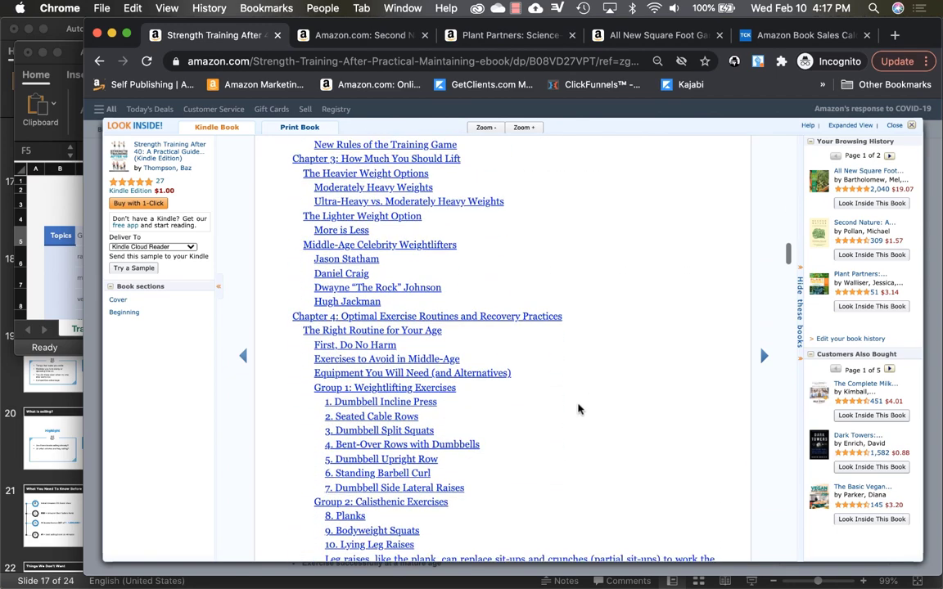
{"action": "left_click", "coordinate": [896, 134]}
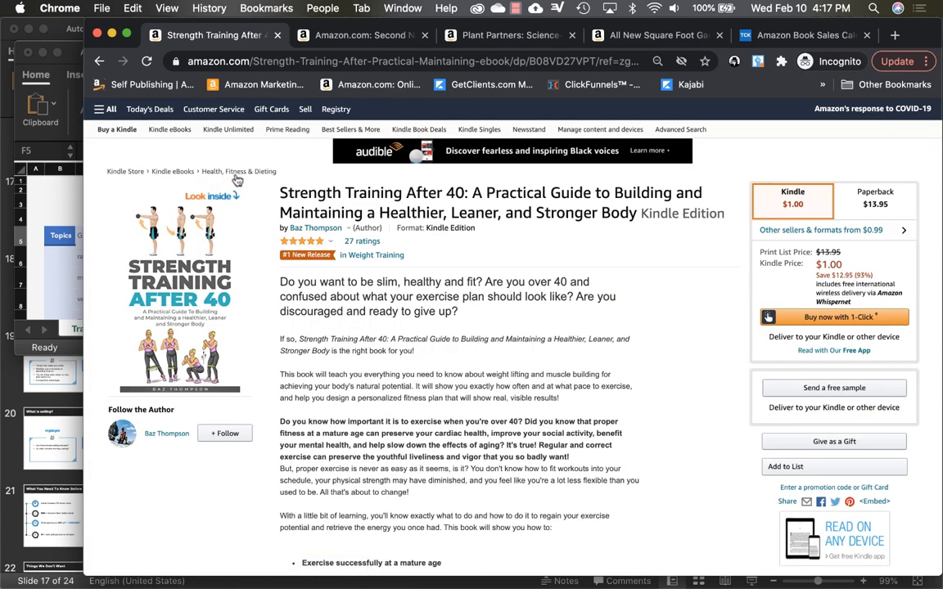
Enter 'Strength training' in Tracker cell F7, below Health and nutrition
{"action": "left_click", "coordinate": [47, 293]}
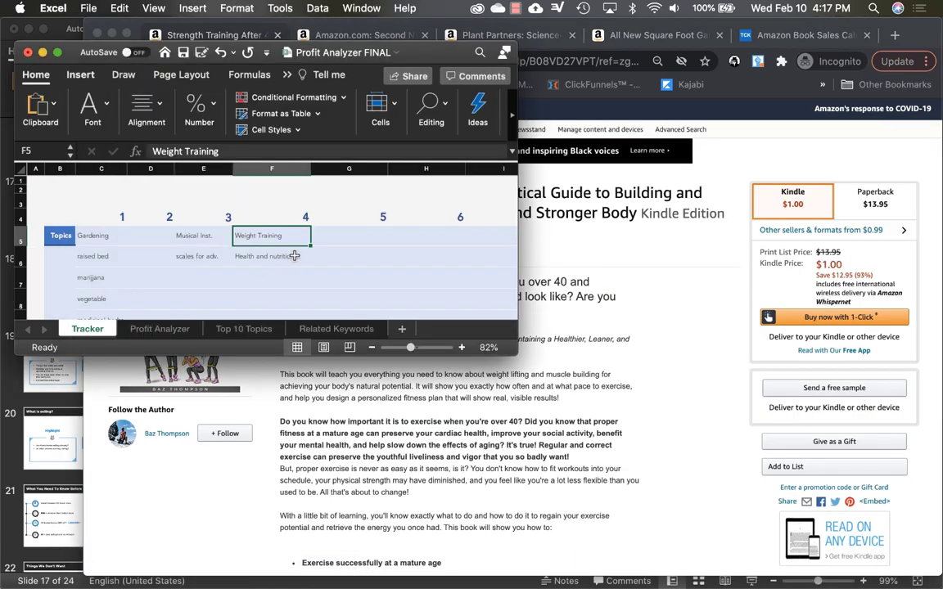
{"action": "scroll", "coordinate": [239, 232], "scroll_direction": "down", "scroll_amount": 3}
{"action": "left_click", "coordinate": [271, 207]}
{"action": "type", "text": "Streahth"}
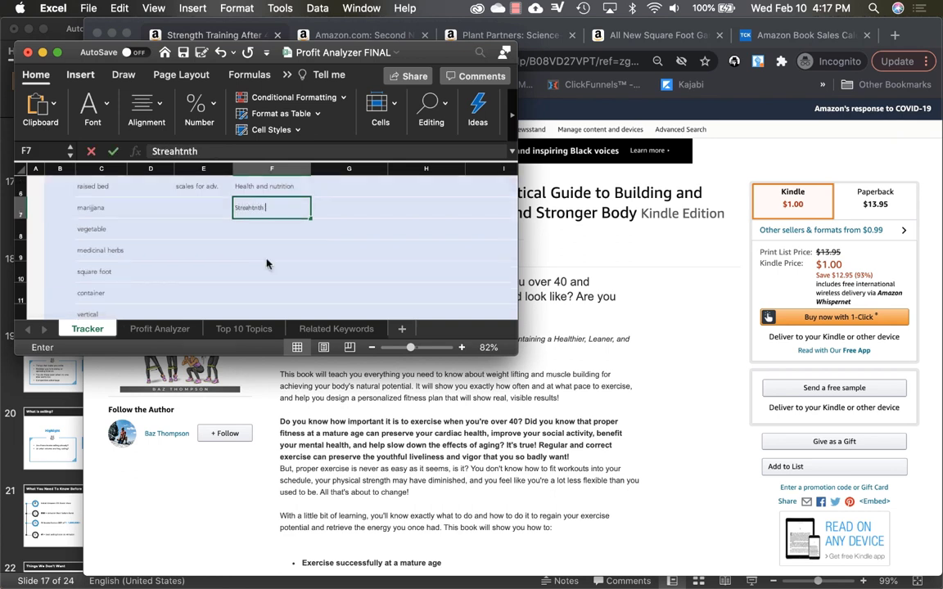
{"action": "key", "text": "BackSpace"}
{"action": "key", "text": "BackSpace"}
{"action": "key", "text": "BackSpace"}
{"action": "key", "text": "BackSpace"}
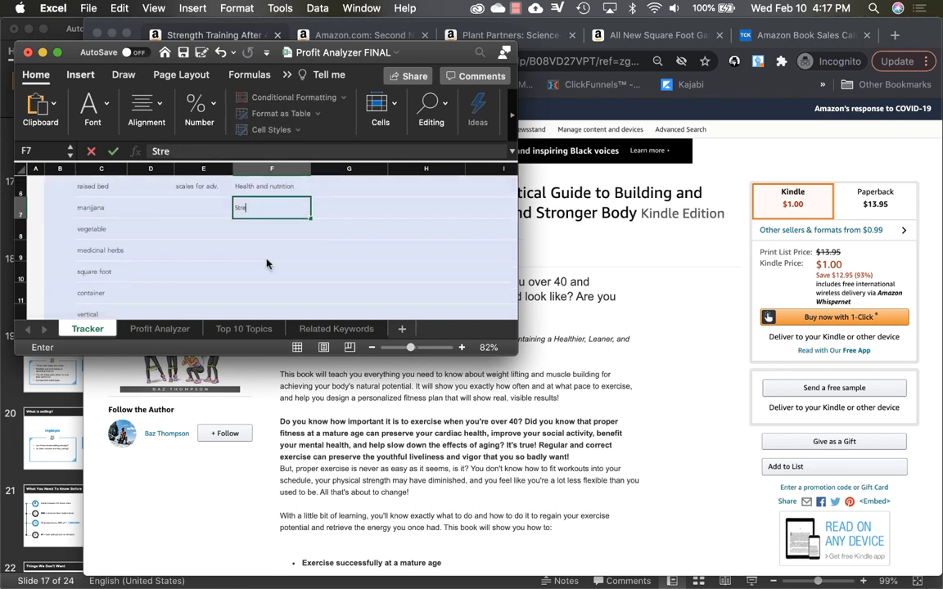
{"action": "type", "text": "ngth training"}
{"action": "key", "text": "Return"}
{"action": "left_click", "coordinate": [379, 377]}
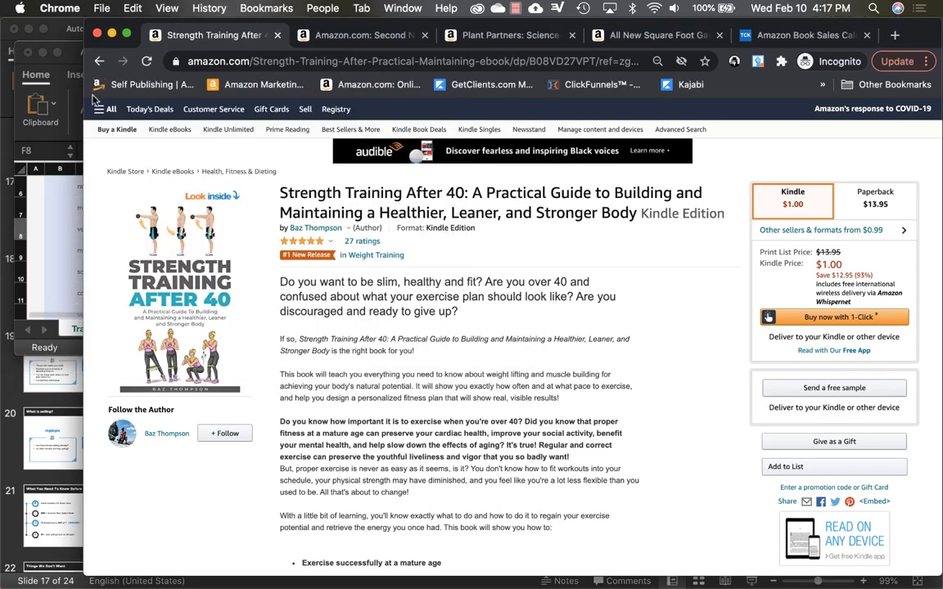
Scroll through the Kindle Weight Training best-seller list
{"action": "left_click", "coordinate": [99, 61]}
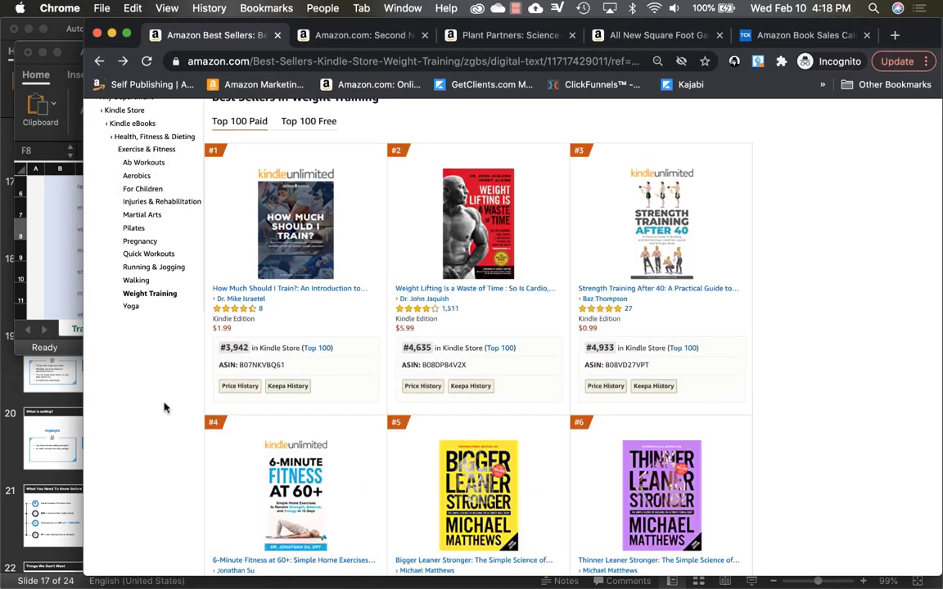
{"action": "scroll", "coordinate": [164, 407], "scroll_direction": "down", "scroll_amount": 5}
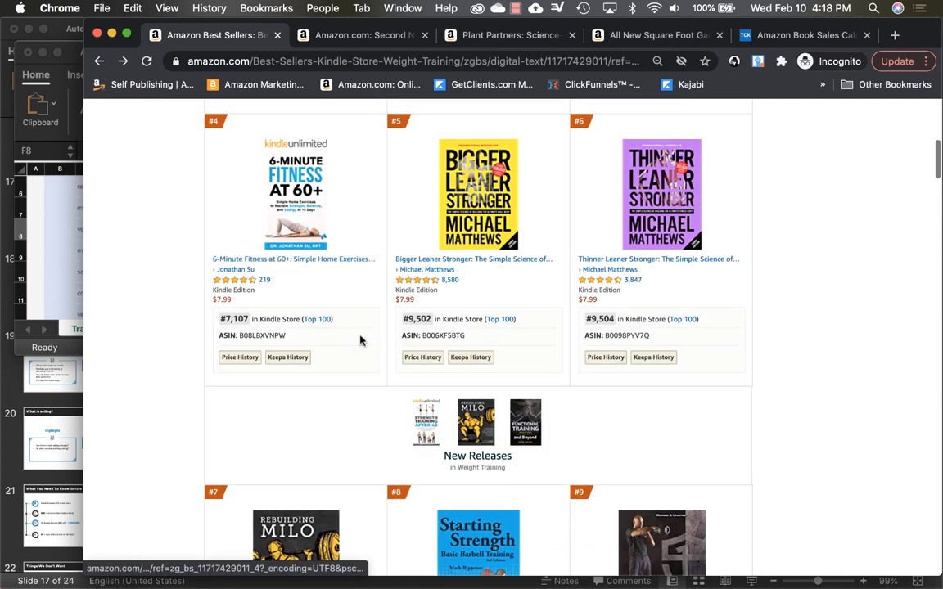
{"action": "scroll", "coordinate": [179, 306], "scroll_direction": "down", "scroll_amount": 6}
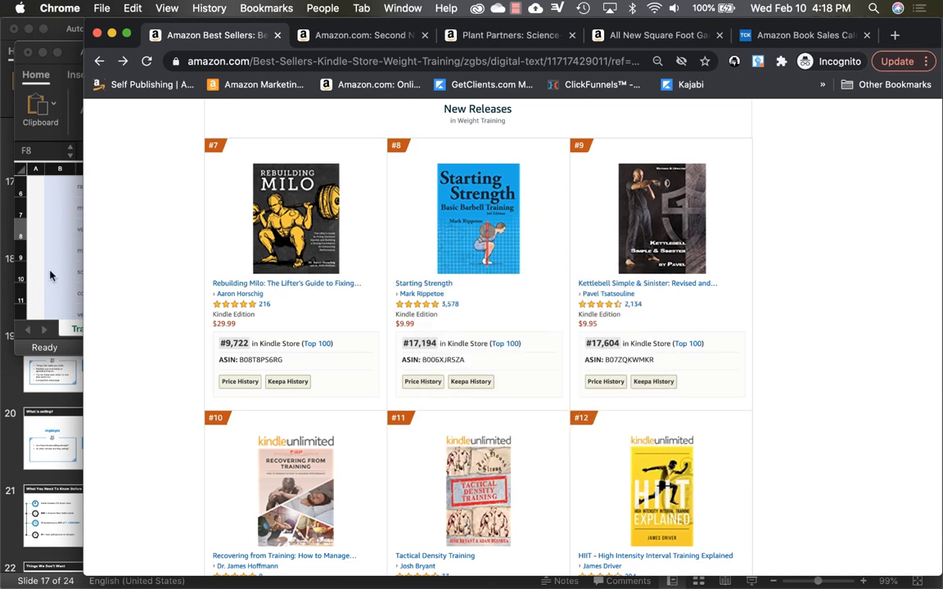
Add 'Barbell training' to the Weight Training column in cell F8
{"action": "left_click", "coordinate": [44, 242]}
{"action": "type", "text": "Ba"}
{"action": "type", "text": "rbell training"}
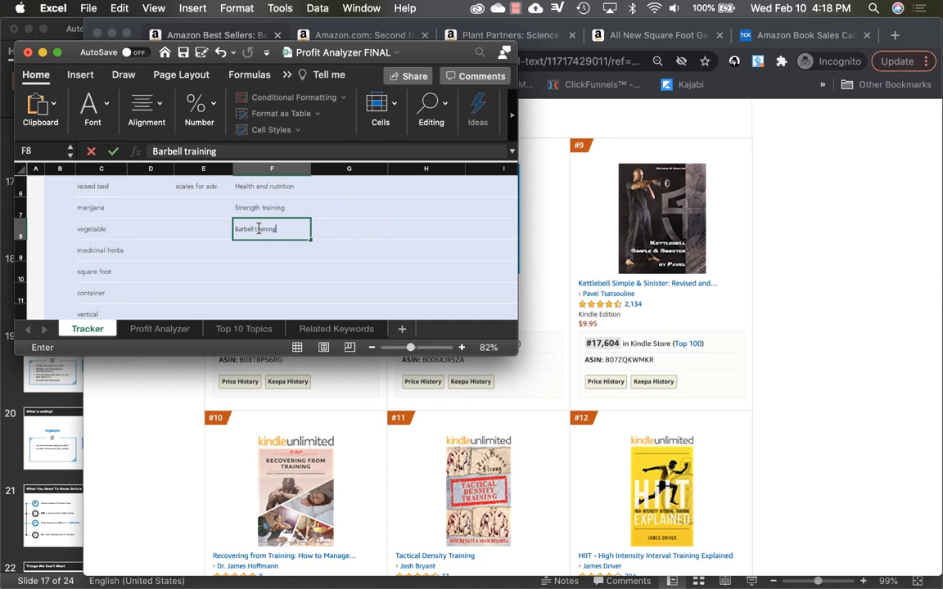
{"action": "key", "text": "Return"}
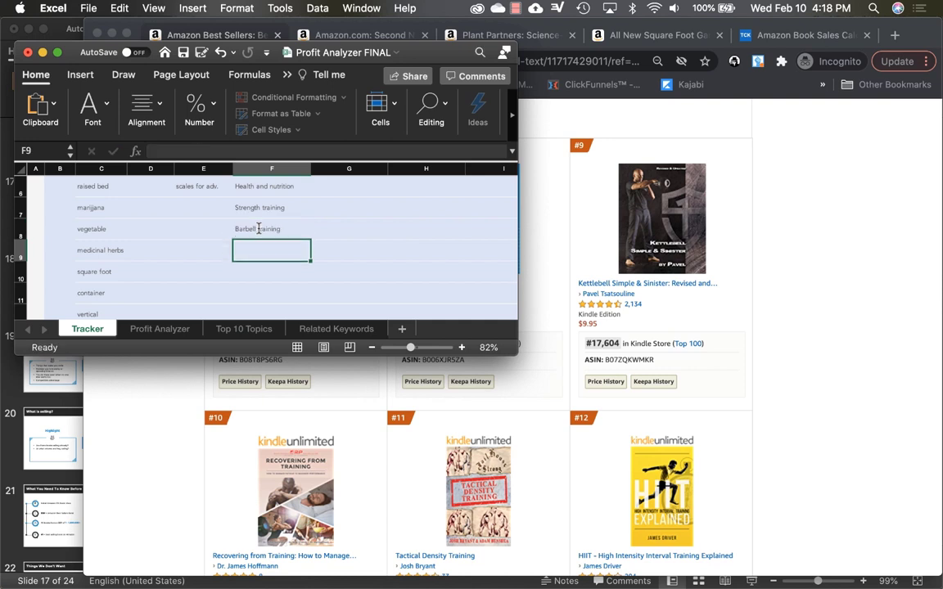
{"action": "left_click", "coordinate": [567, 346]}
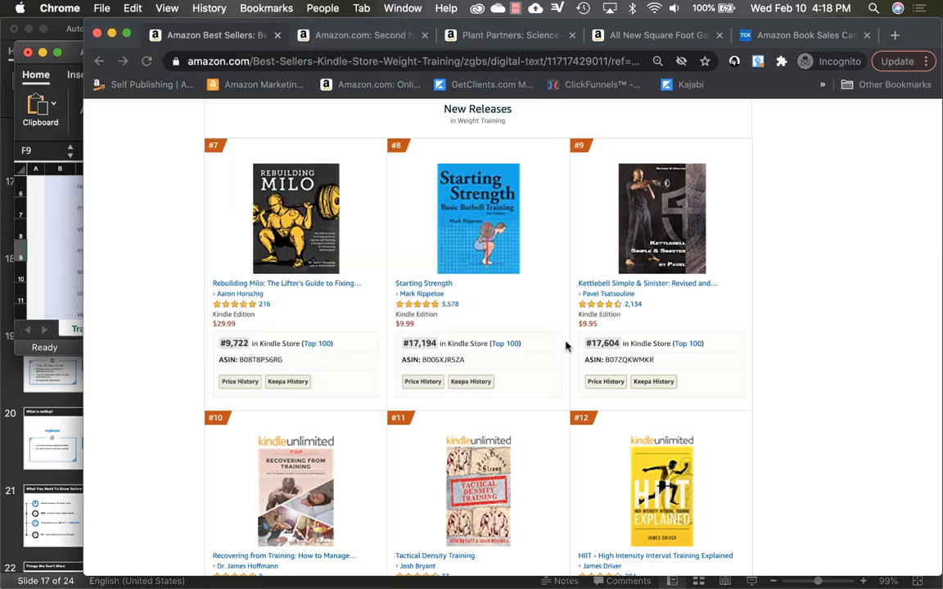
{"action": "mouse_move", "coordinate": [501, 264]}
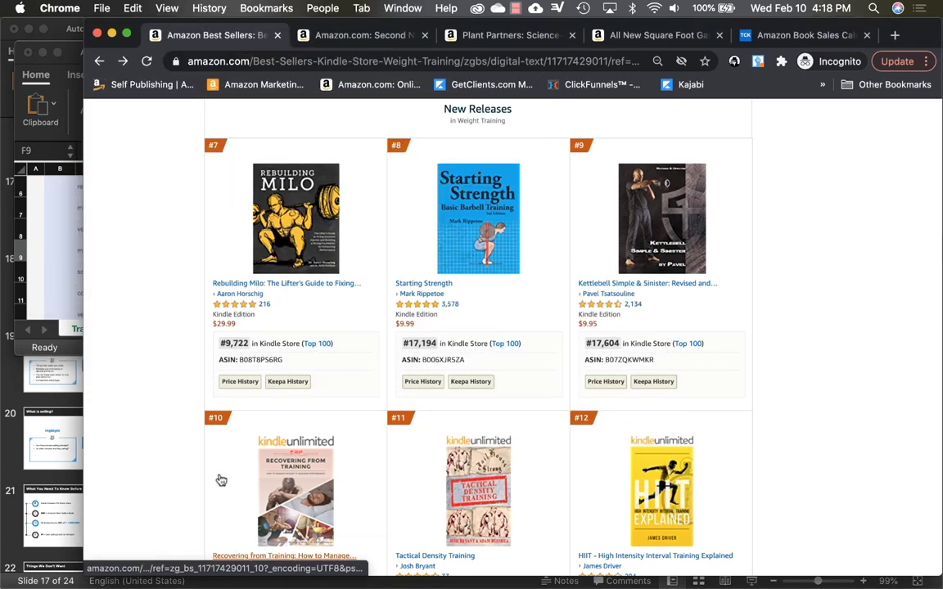
{"action": "scroll", "coordinate": [219, 477], "scroll_direction": "down", "scroll_amount": 2}
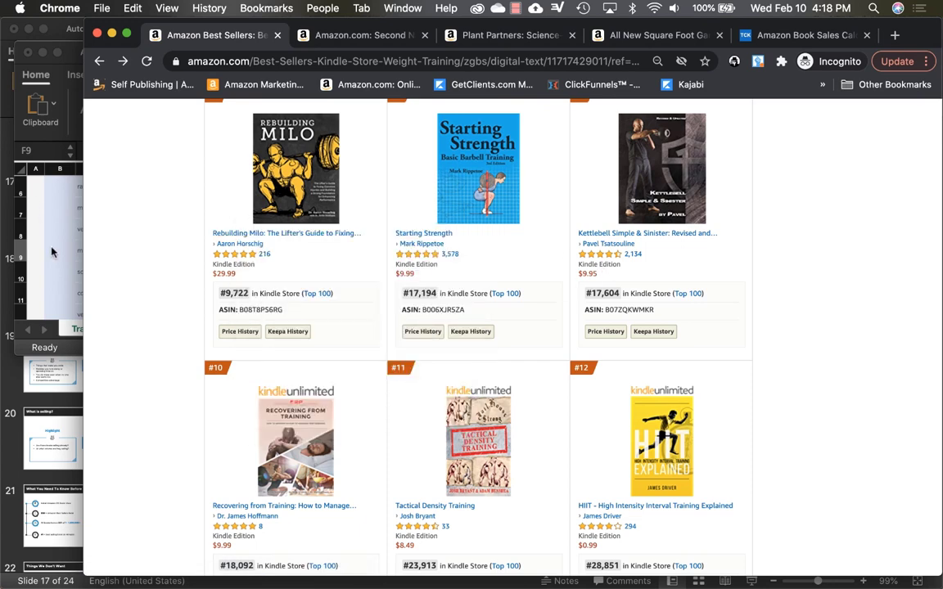
Add 'kettlebell training' to the Weight Training column in cell F9
{"action": "left_click", "coordinate": [46, 221]}
{"action": "type", "text": "kettle"}
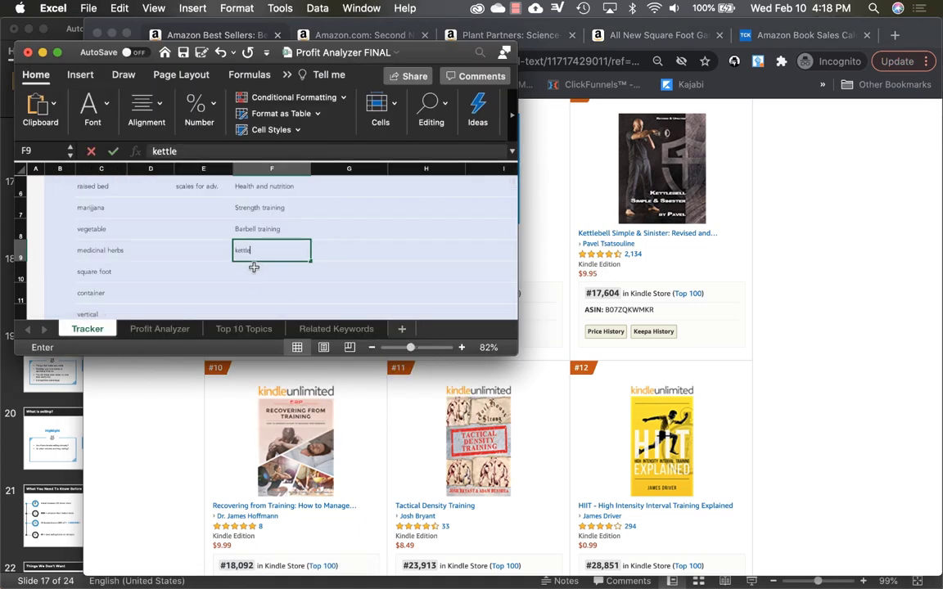
{"action": "type", "text": "bell train"}
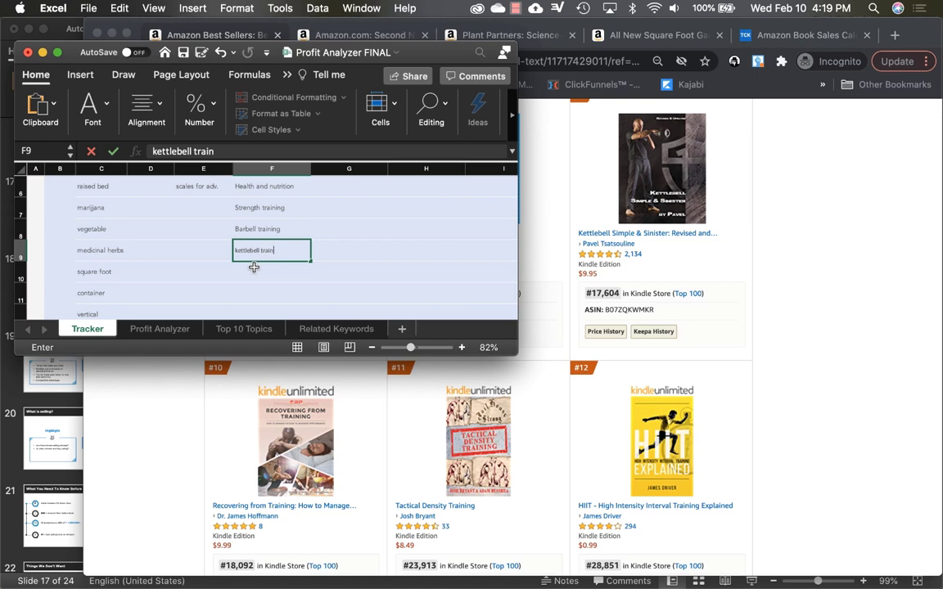
{"action": "type", "text": "ing"}
{"action": "key", "text": "Return"}
{"action": "left_click", "coordinate": [162, 478]}
{"action": "scroll", "coordinate": [162, 478], "scroll_direction": "down", "scroll_amount": 5}
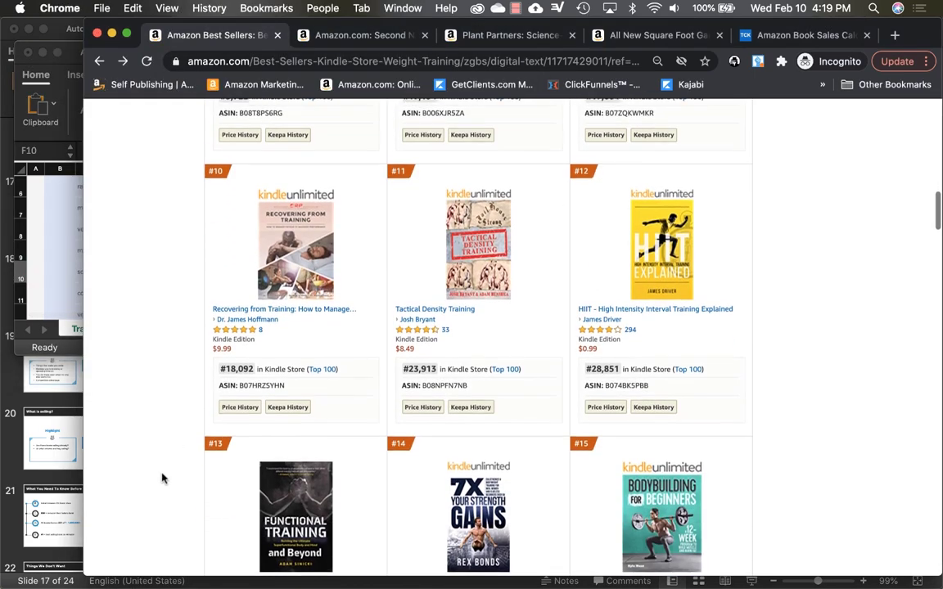
{"action": "scroll", "coordinate": [162, 479], "scroll_direction": "down", "scroll_amount": 1}
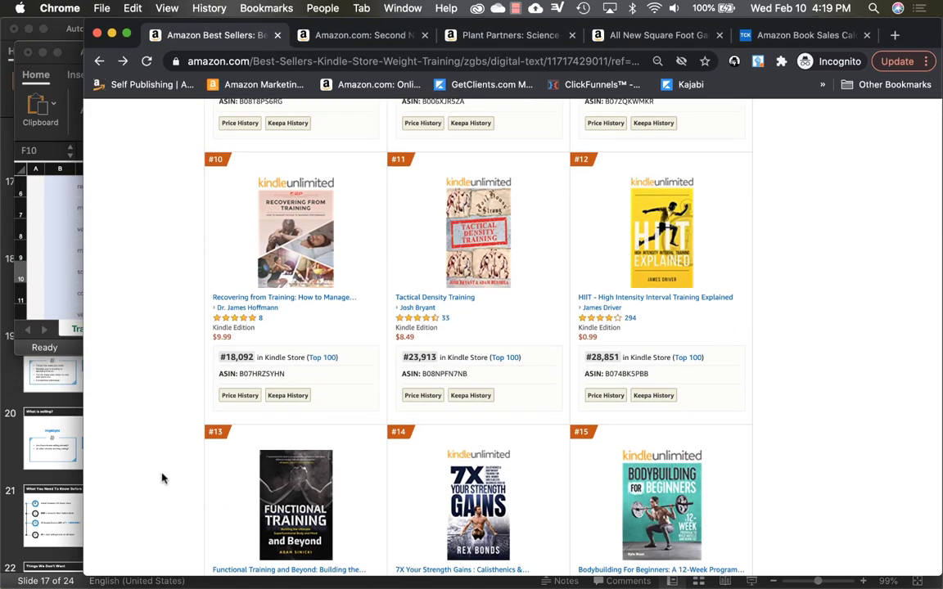
{"action": "scroll", "coordinate": [162, 478], "scroll_direction": "down", "scroll_amount": 4}
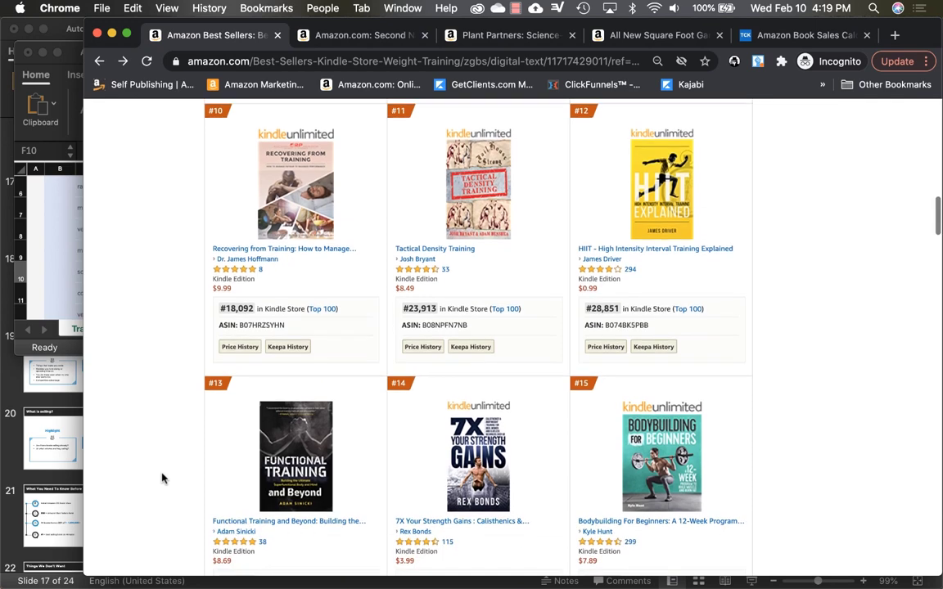
Add 'recovering' and 'hiit' to cells F10 and F11 while scanning more best sellers
{"action": "left_click", "coordinate": [43, 266]}
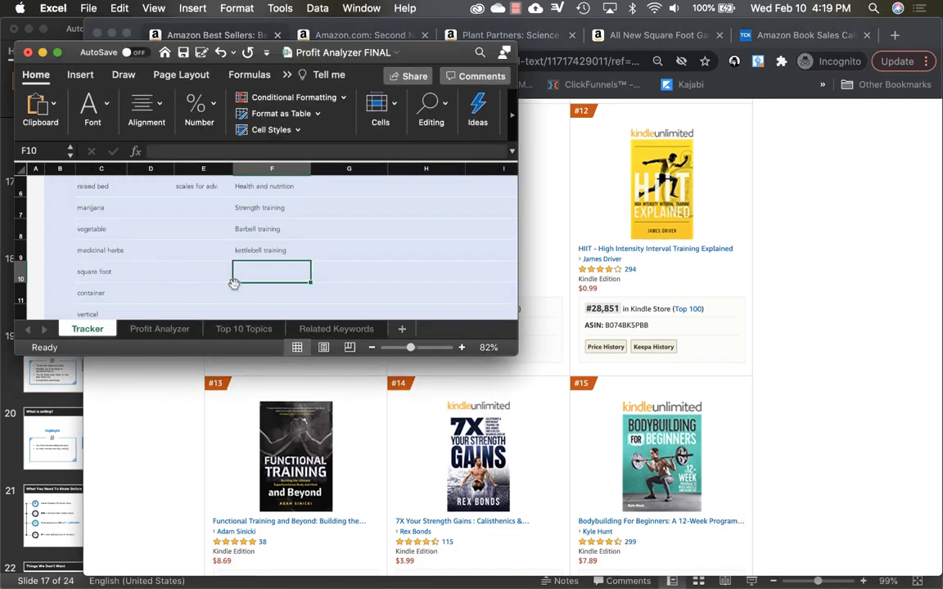
{"action": "type", "text": "recovery"}
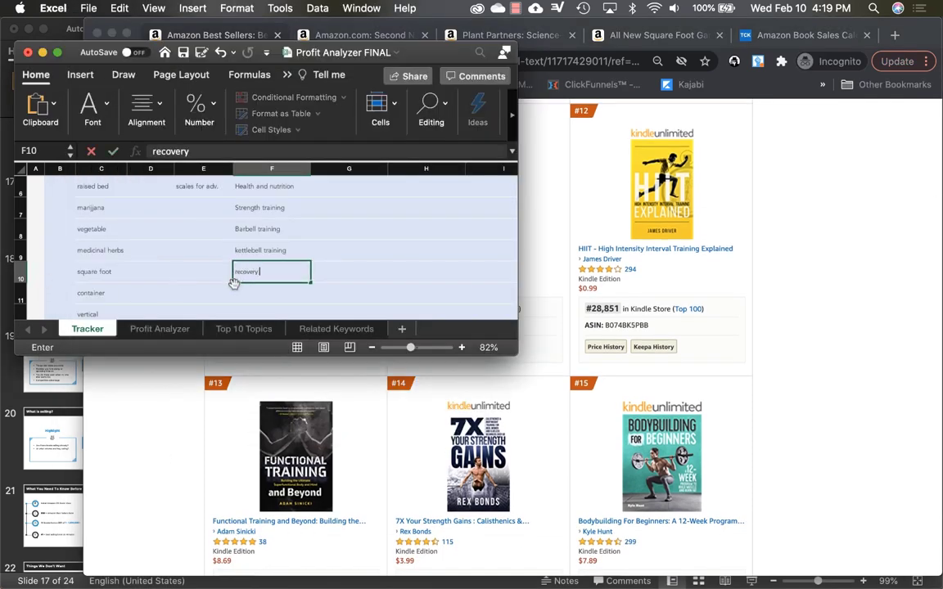
{"action": "key", "text": "Return"}
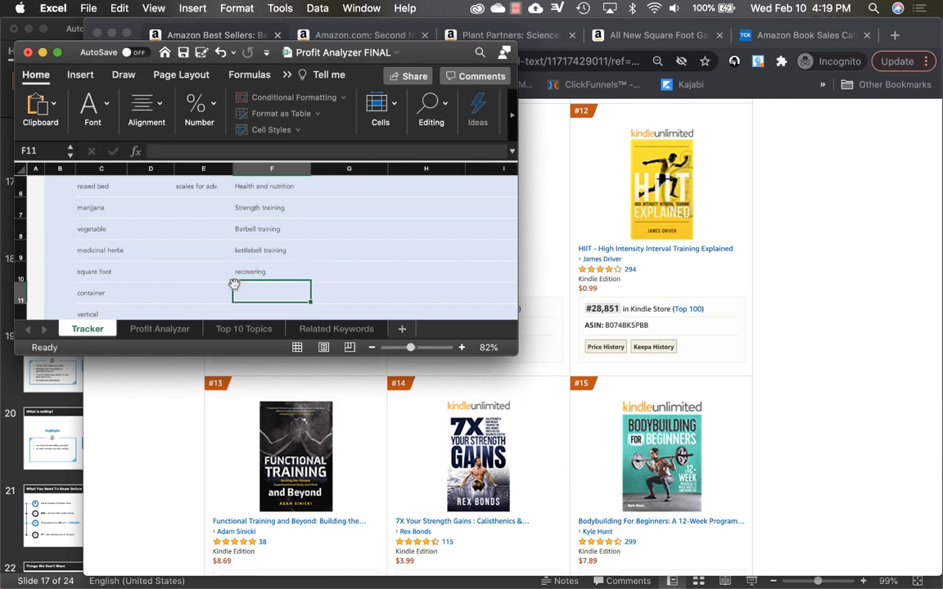
{"action": "left_click", "coordinate": [179, 395]}
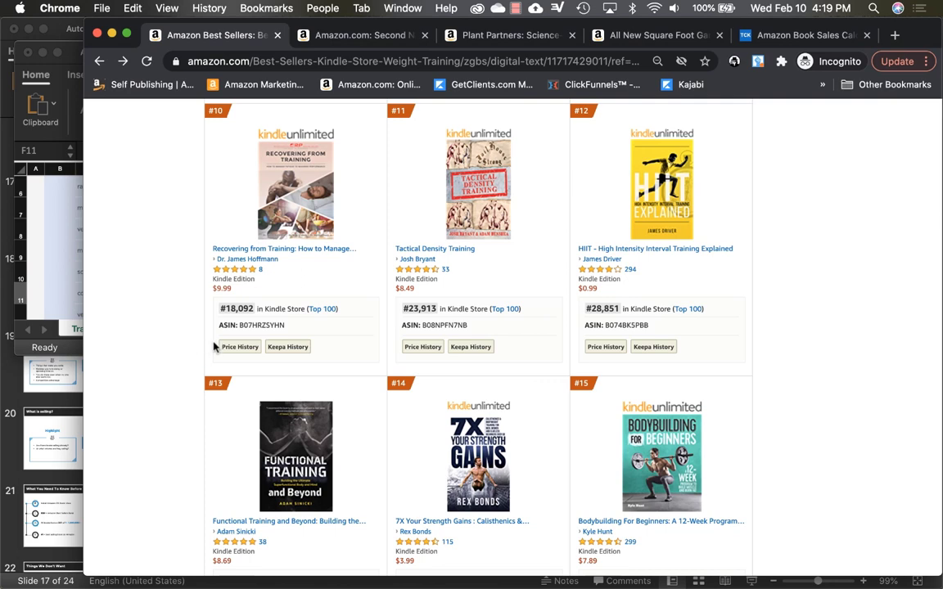
{"action": "scroll", "coordinate": [213, 347], "scroll_direction": "down", "scroll_amount": 1}
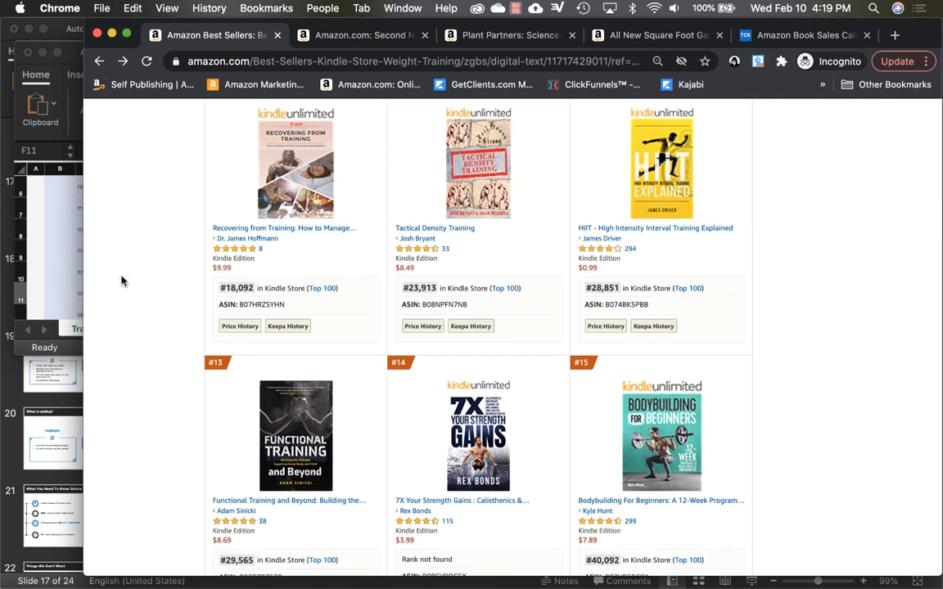
{"action": "left_click", "coordinate": [50, 284]}
{"action": "type", "text": "hiit"}
{"action": "key", "text": "Return"}
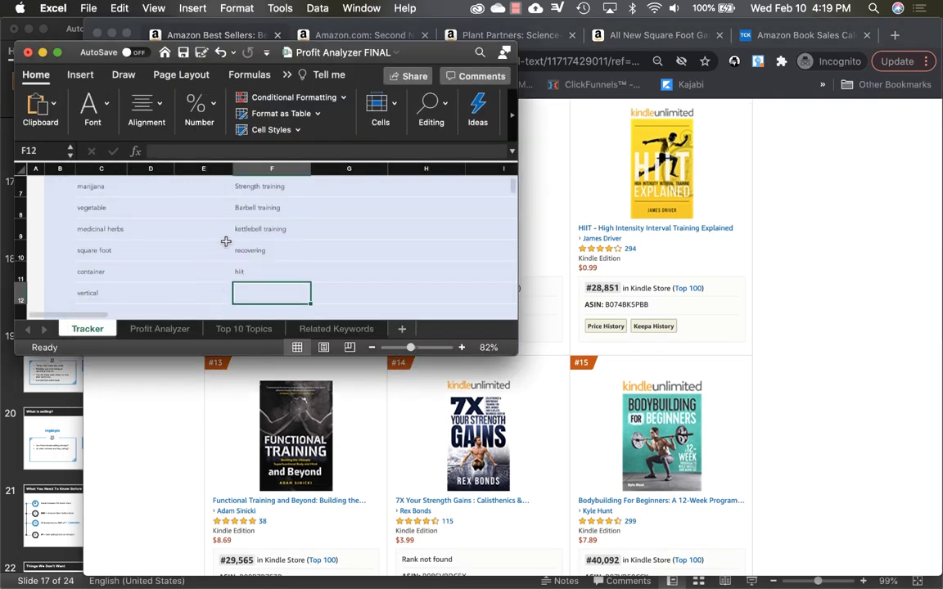
{"action": "left_click", "coordinate": [179, 499]}
{"action": "scroll", "coordinate": [179, 499], "scroll_direction": "down", "scroll_amount": 5}
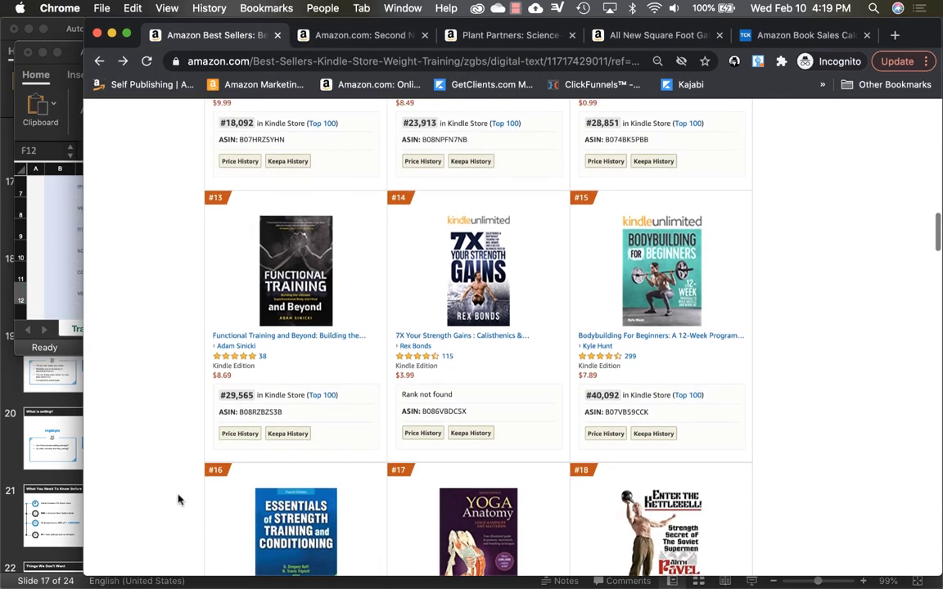
{"action": "left_click", "coordinate": [52, 259]}
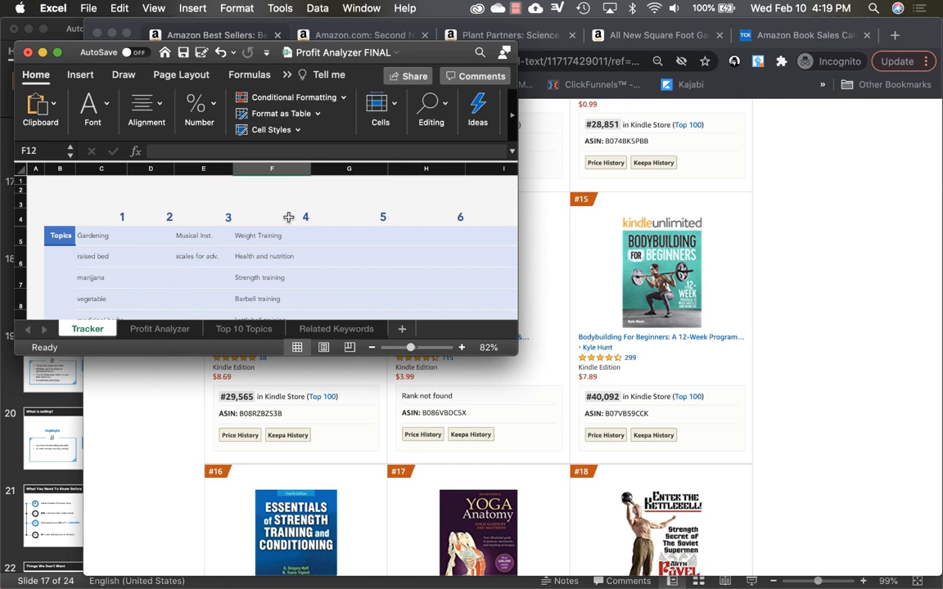
Select cell F5 and drag the Excel window larger to reveal all six Weight Training subtopics
{"action": "left_click", "coordinate": [260, 233]}
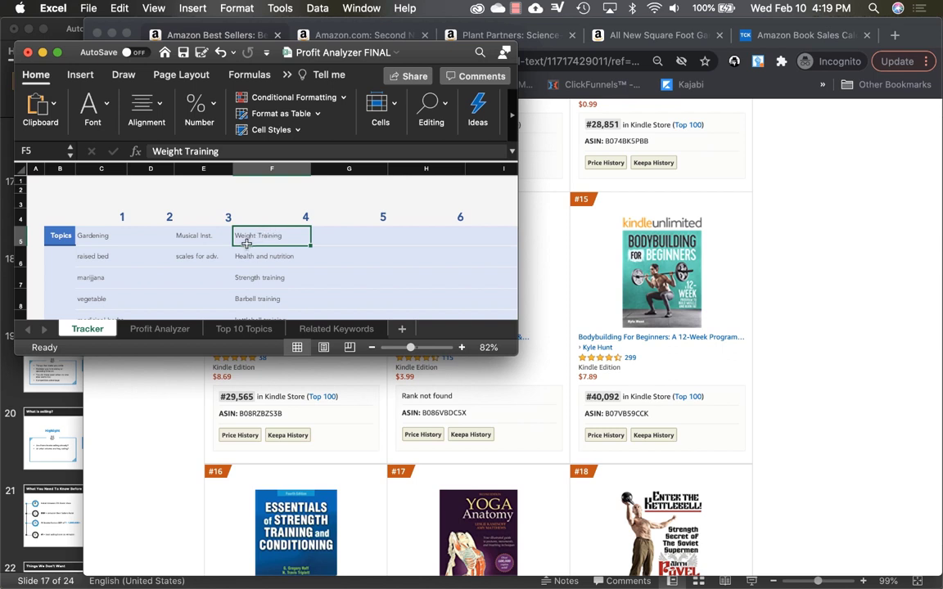
{"action": "scroll", "coordinate": [246, 243], "scroll_direction": "down", "scroll_amount": 3}
{"action": "scroll", "coordinate": [246, 244], "scroll_direction": "up", "scroll_amount": 5}
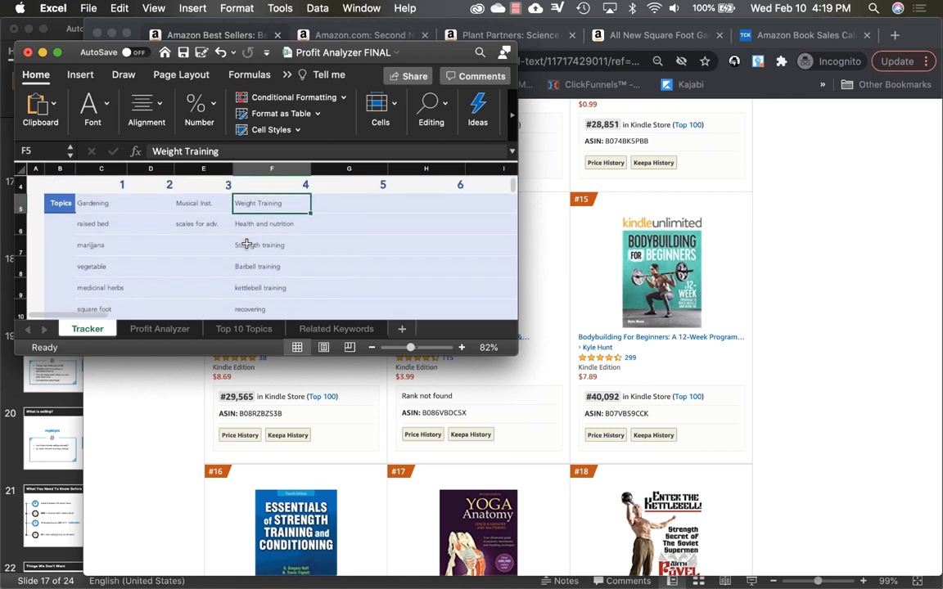
{"action": "scroll", "coordinate": [246, 244], "scroll_direction": "down", "scroll_amount": 4}
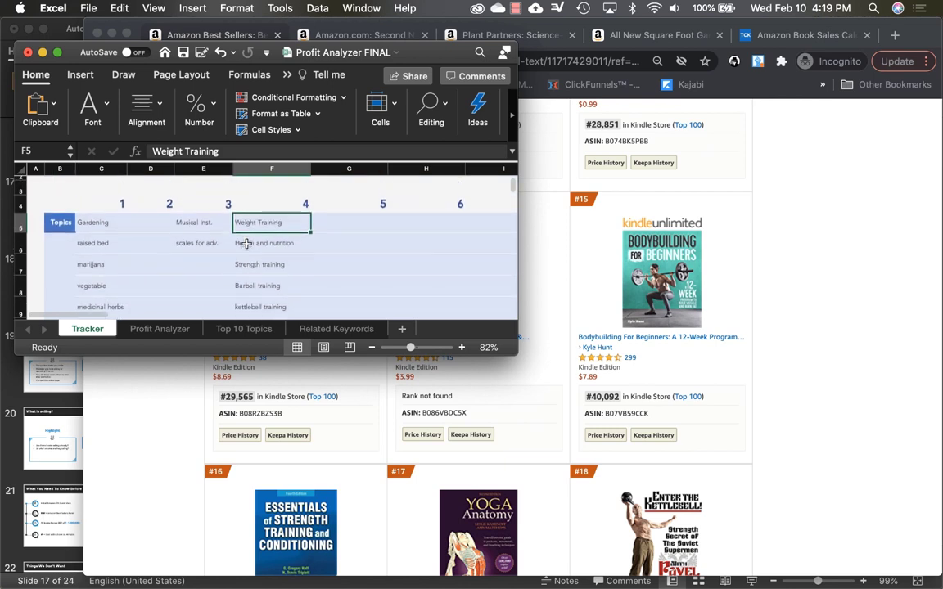
{"action": "scroll", "coordinate": [246, 244], "scroll_direction": "up", "scroll_amount": 4}
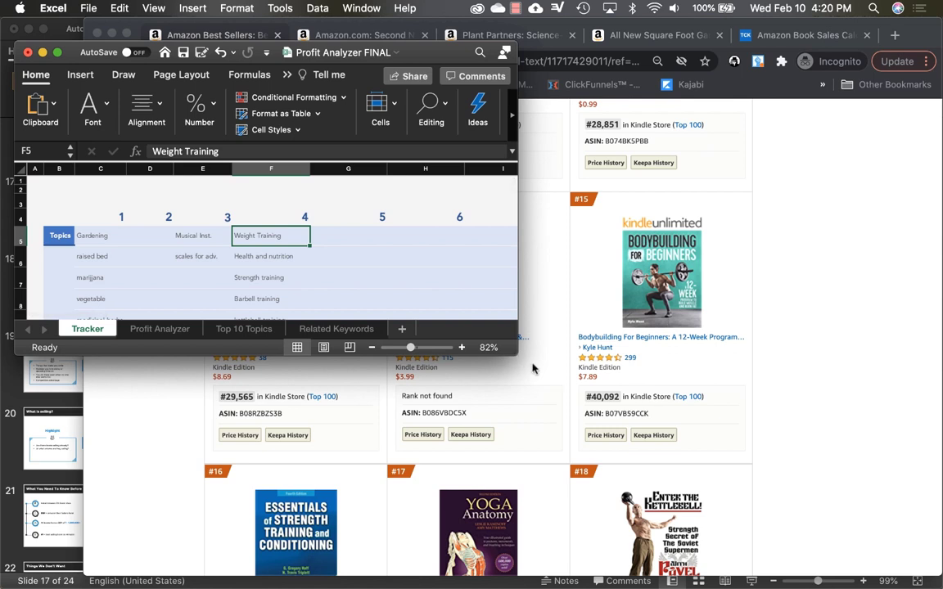
{"action": "left_click_drag", "start_coordinate": [518, 354], "coordinate": [601, 458]}
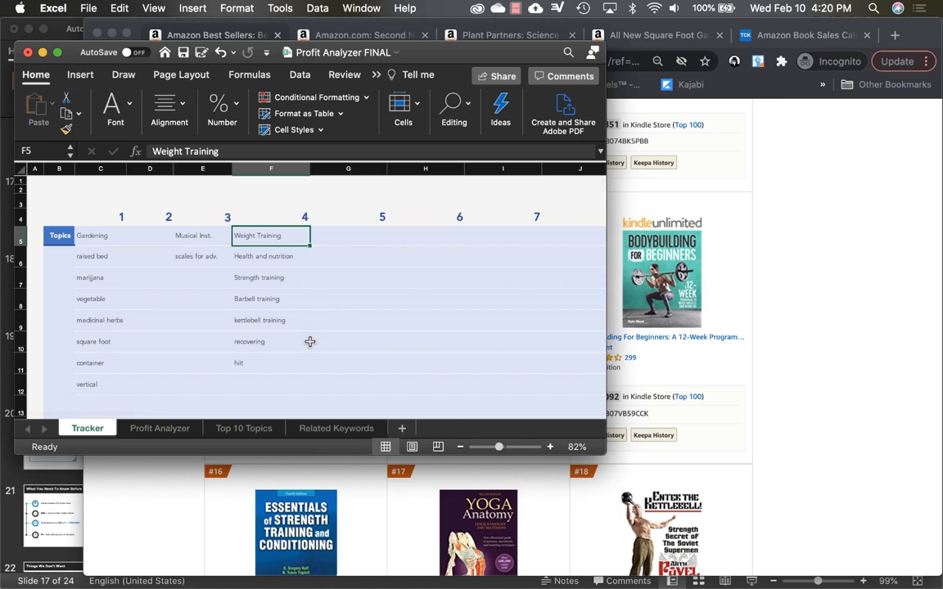
{"action": "scroll", "coordinate": [309, 341], "scroll_direction": "left", "scroll_amount": 1}
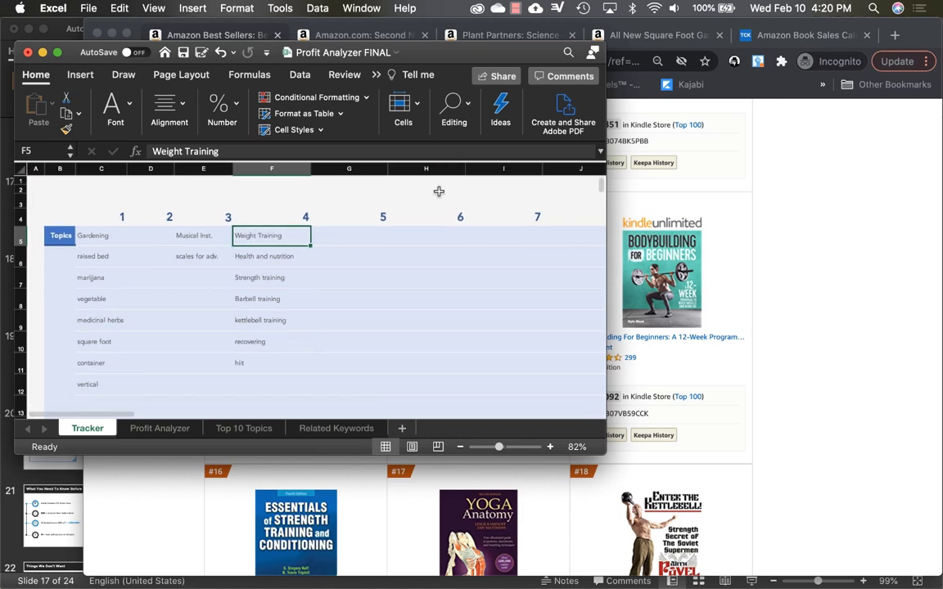